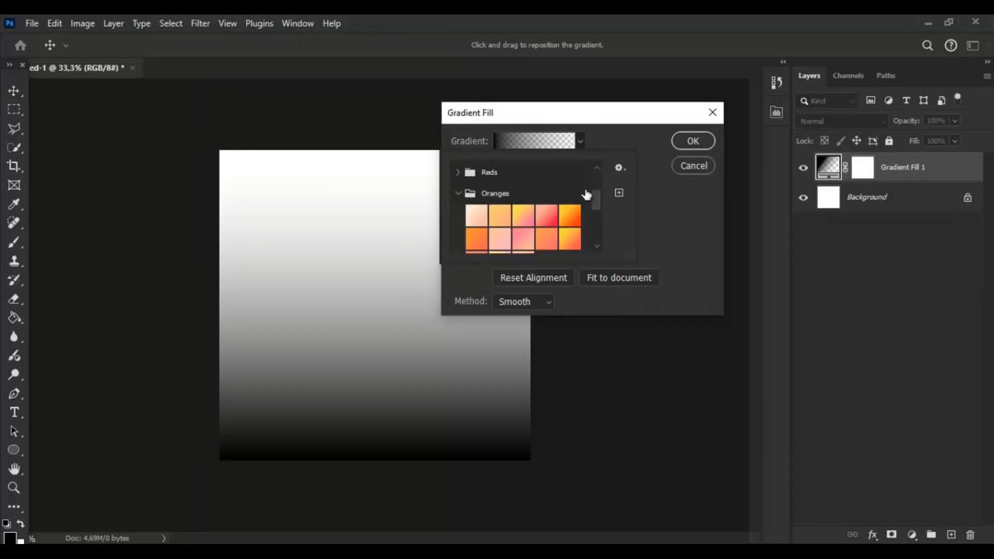
- Apply the Orange_05 preset to the gradient fill and recolour its end stop to ff0000
click(566, 217)
click(523, 142)
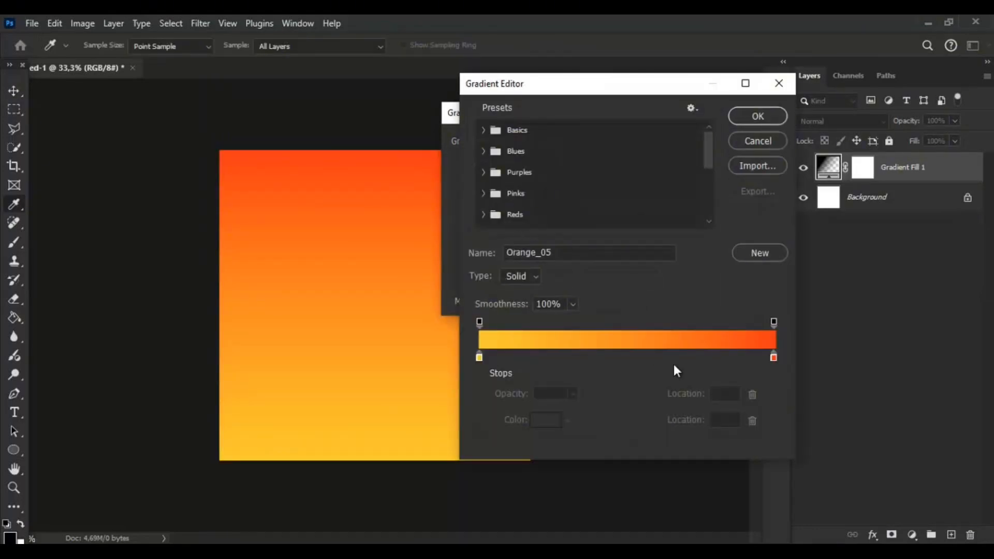
double_click(773, 357)
click(758, 122)
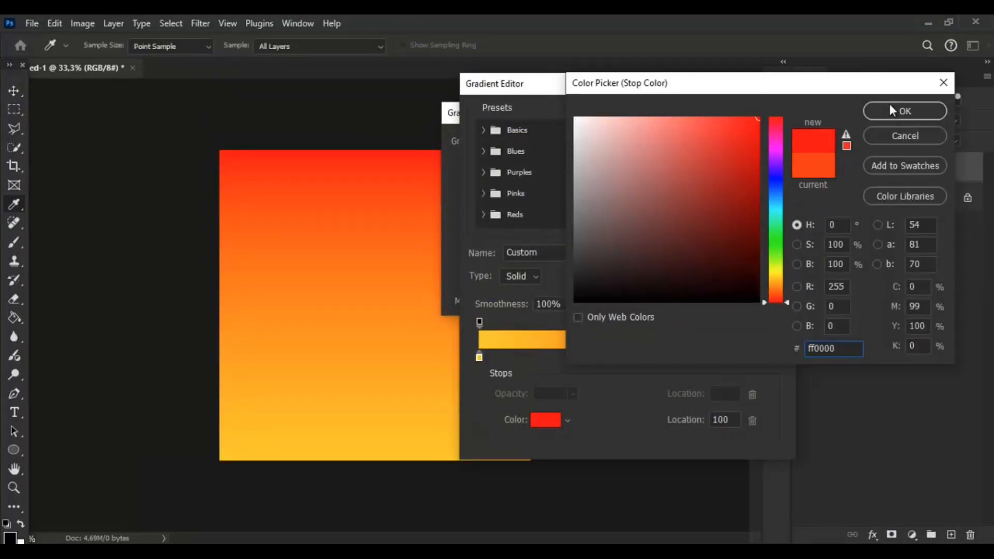
click(878, 110)
- Recolour the gradient's start stop to light red fe5b5b and set the gradient fill style to Radial
double_click(479, 359)
click(776, 305)
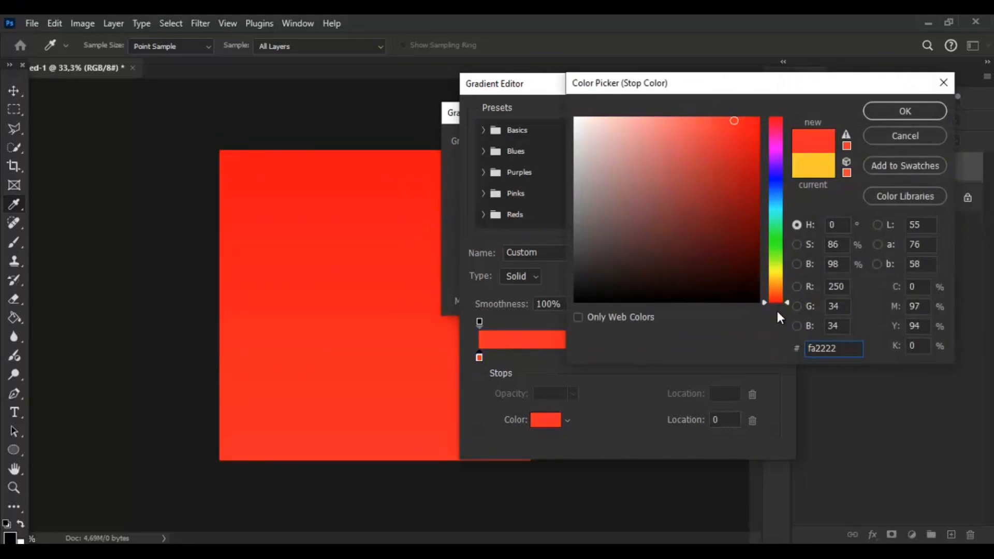
drag(777, 291, 777, 307)
click(693, 116)
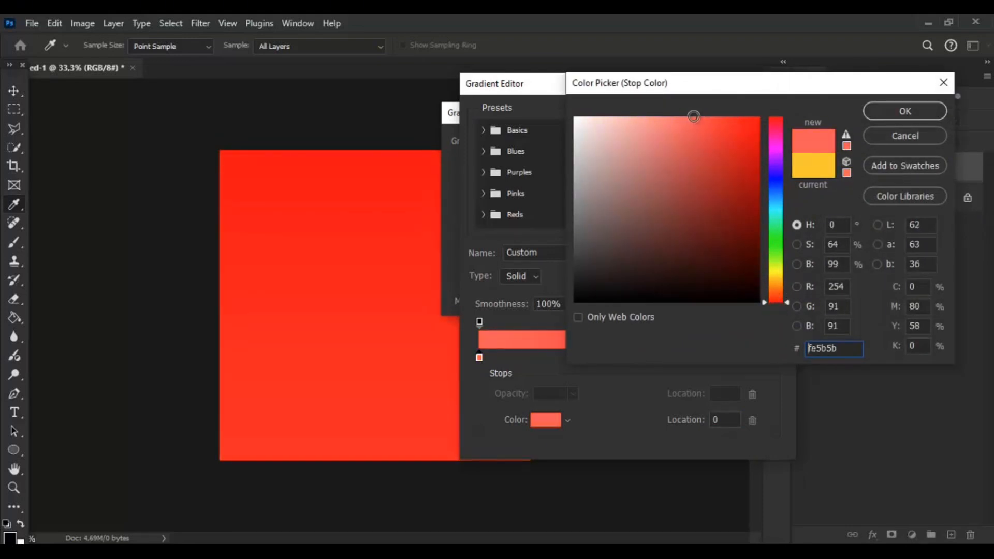
click(878, 111)
click(754, 114)
click(520, 164)
click(524, 188)
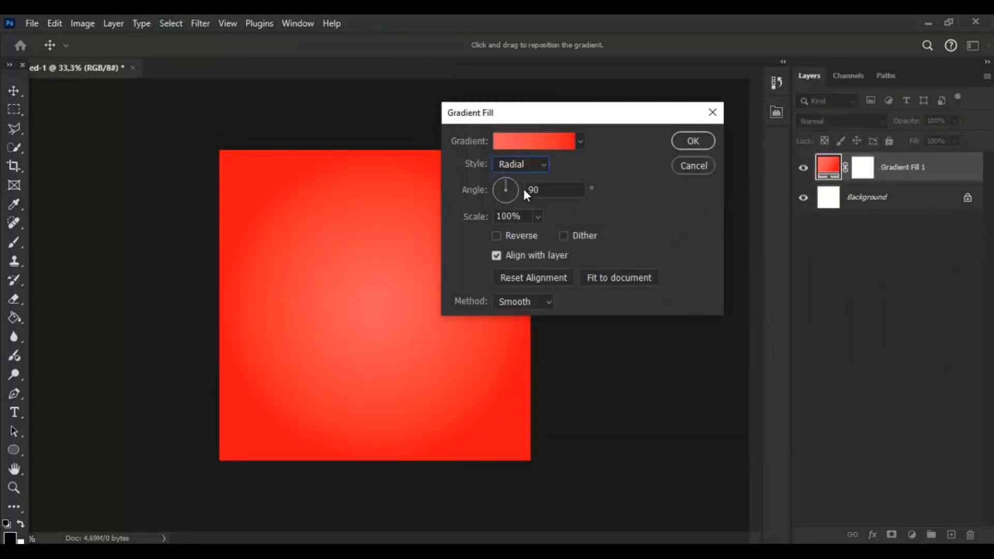
- Give the gradient a dark red end stop, place the pure red stop at location 52, and apply the gradient fill
click(533, 141)
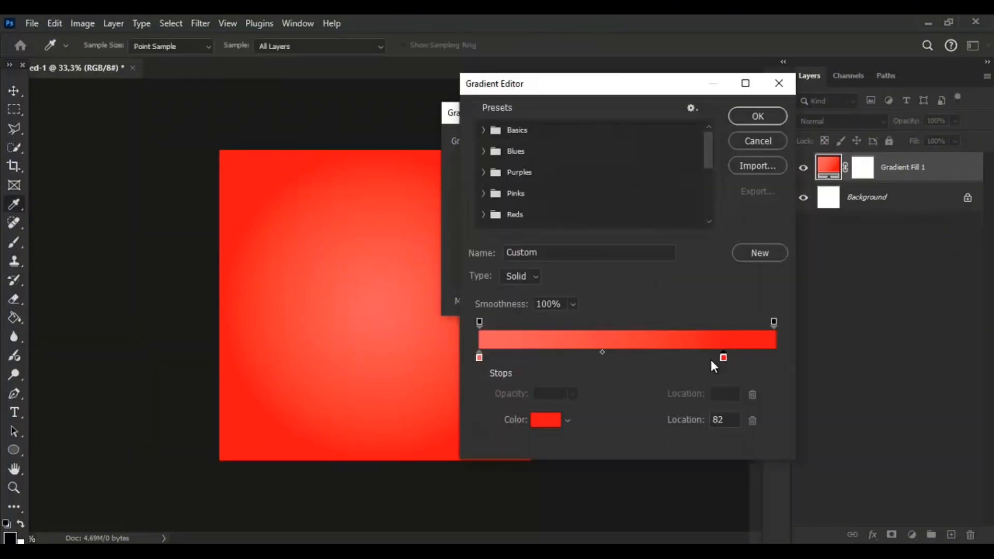
drag(723, 357, 776, 358)
double_click(774, 357)
drag(759, 280, 765, 213)
click(870, 113)
click(632, 357)
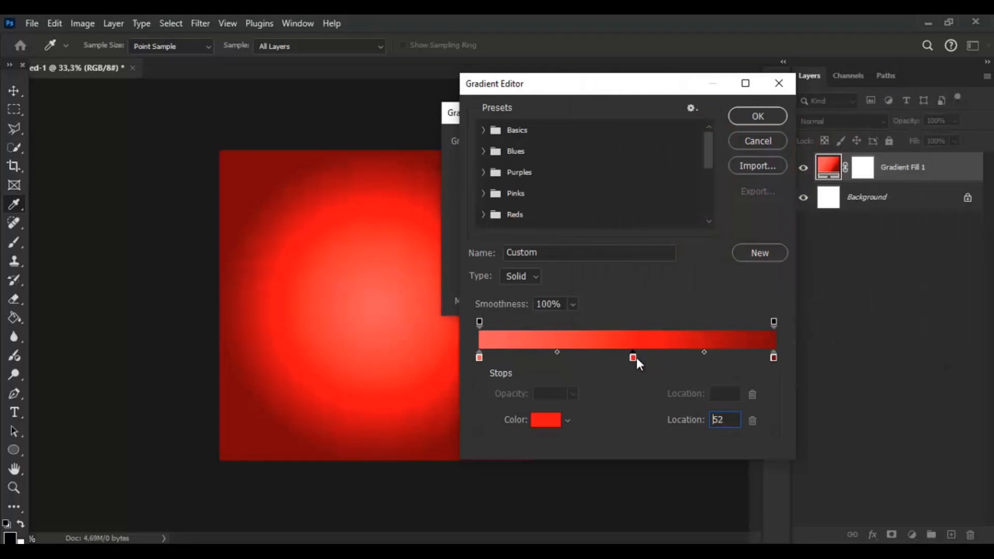
click(753, 120)
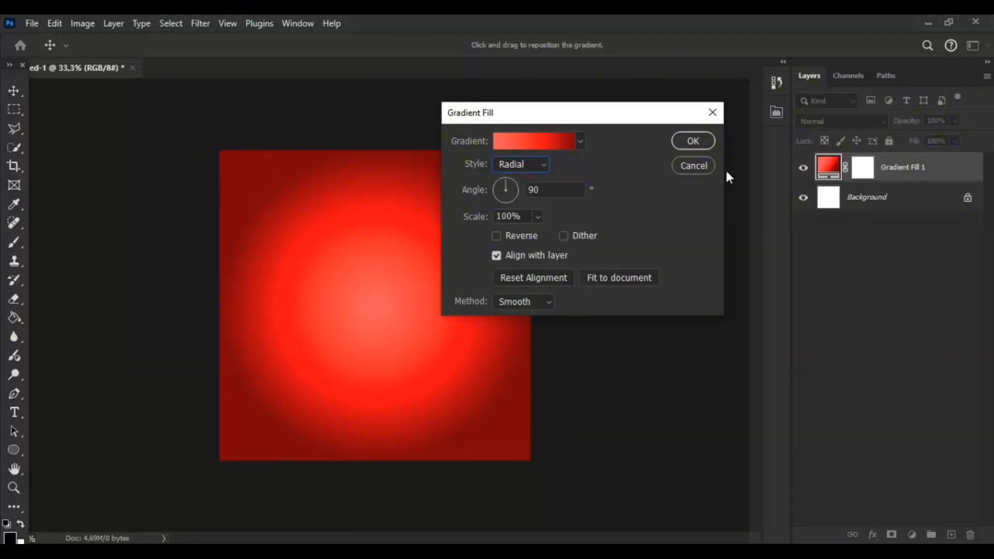
click(693, 140)
- Merge the gradient fill with a new layer into one pixel layer and soften it with Gaussian Blur
click(950, 534)
key(ctrl+e)
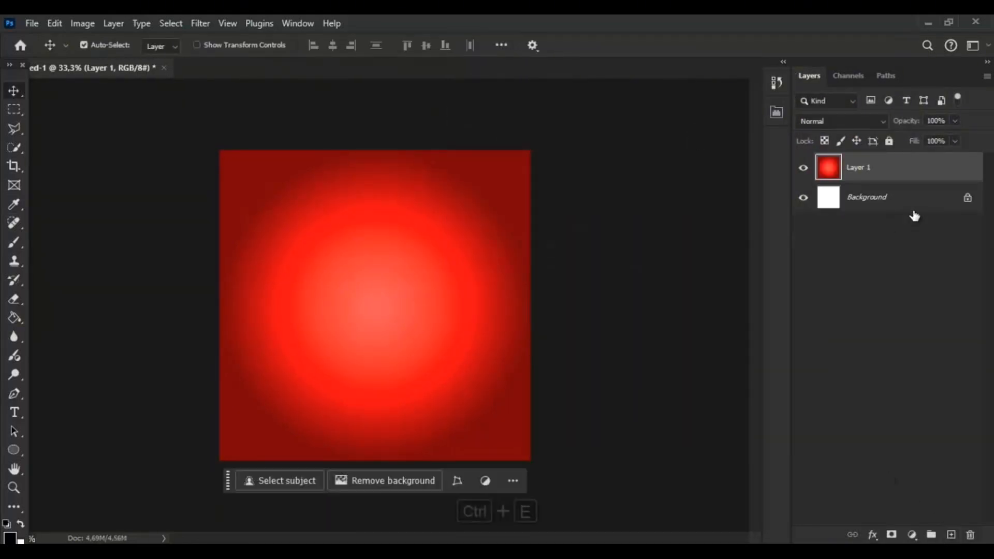
click(200, 23)
mouse_move(223, 193)
click(394, 251)
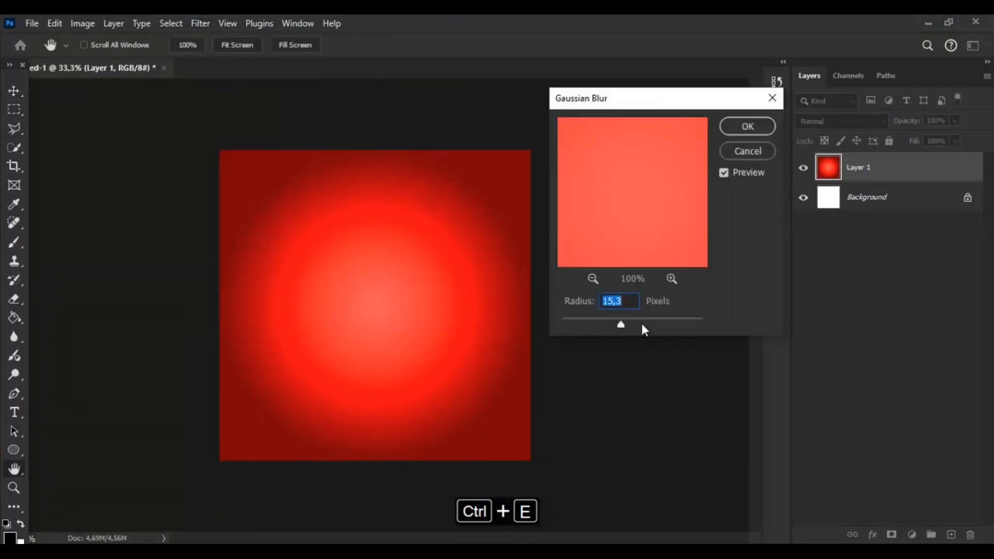
drag(659, 326, 666, 326)
click(746, 126)
- Adjust the red background layer to hue +5 and saturation +2 with Hue/Saturation, and lock the layer
click(83, 23)
mouse_move(116, 60)
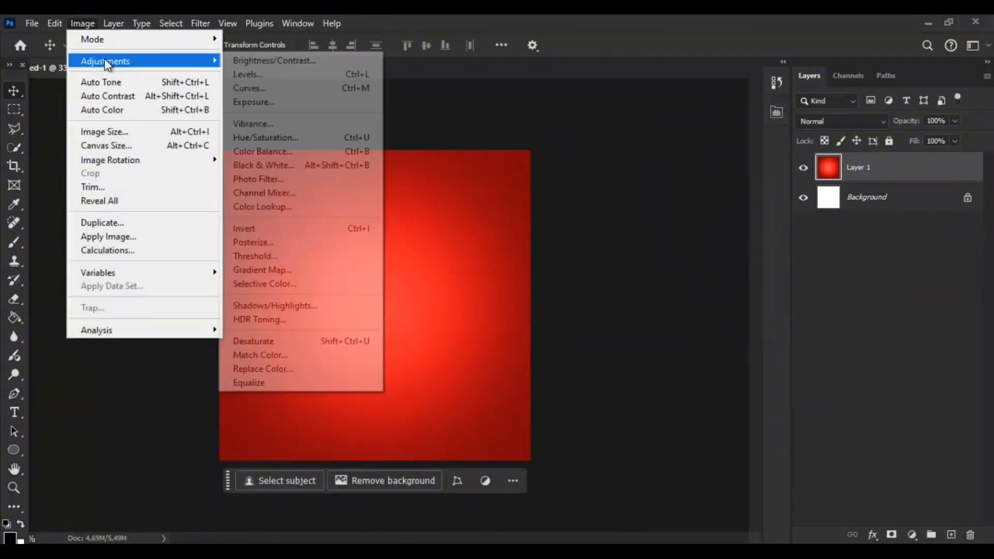
click(244, 132)
drag(698, 246, 794, 248)
drag(705, 245, 700, 246)
drag(699, 209, 703, 209)
click(855, 140)
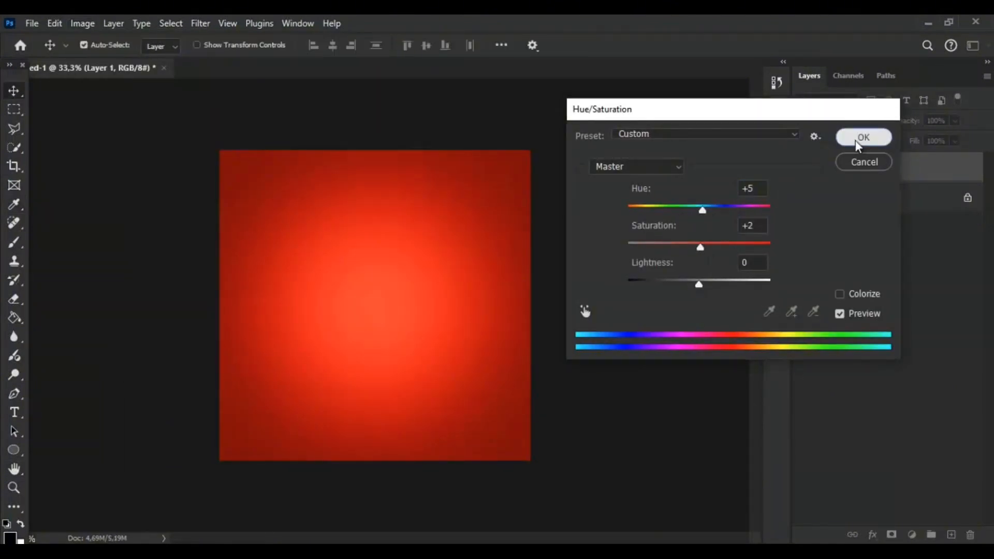
click(890, 139)
click(384, 551)
drag(327, 260, 430, 337)
key(Return)
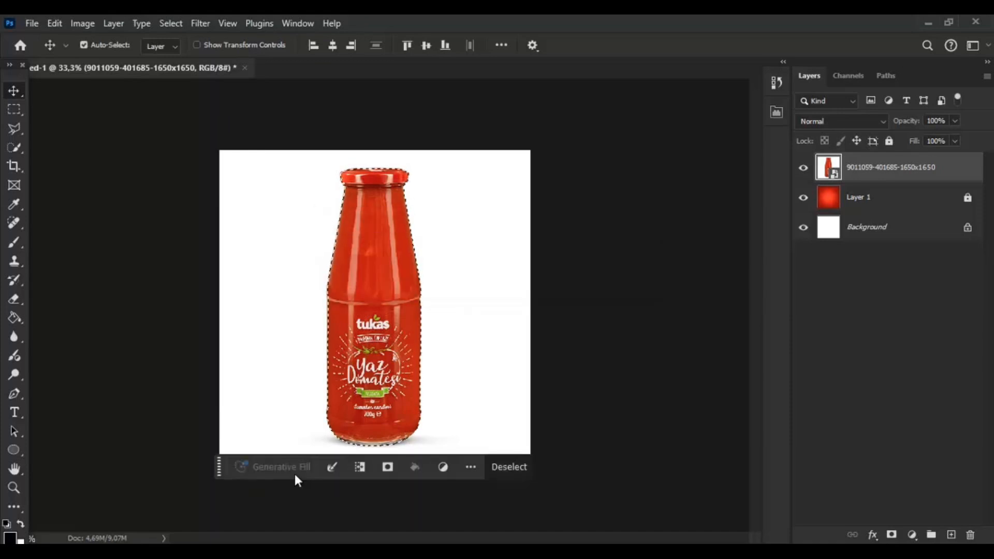
click(891, 535)
key(ctrl+plus)
key(ctrl+plus)
key(ctrl+minus)
key(ctrl+minus)
- Load the bottle's layer mask as a selection
ctrl+click(862, 169)
key(ctrl+plus)
key(ctrl+plus)
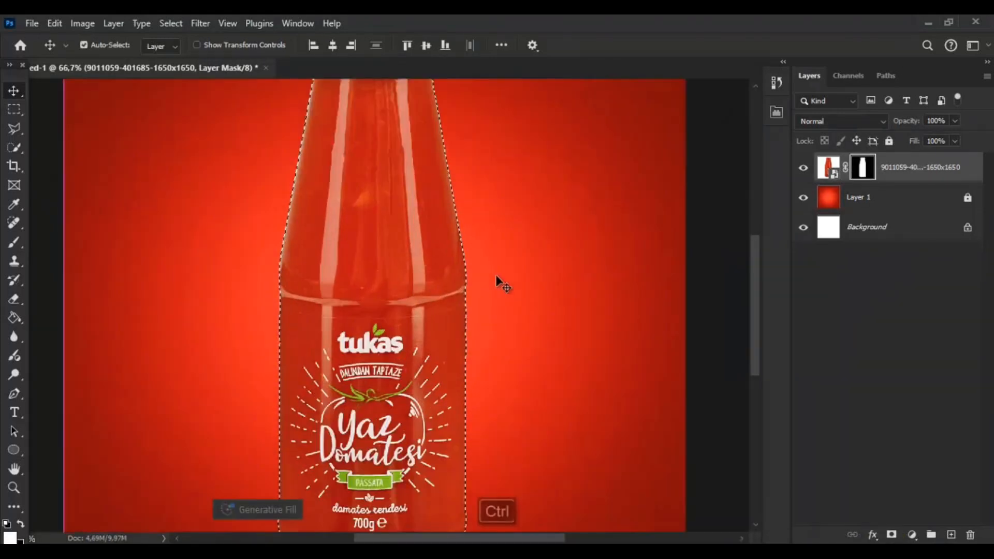
click(171, 23)
mouse_move(207, 244)
click(365, 270)
key(ctrl+z)
- Contract and smooth the bottle selection, and invert it to cover everything outside the bottle
click(170, 23)
click(324, 285)
key(Return)
click(171, 23)
click(330, 256)
key(Return)
key(shift+ctrl+i)
key(ctrl+minus)
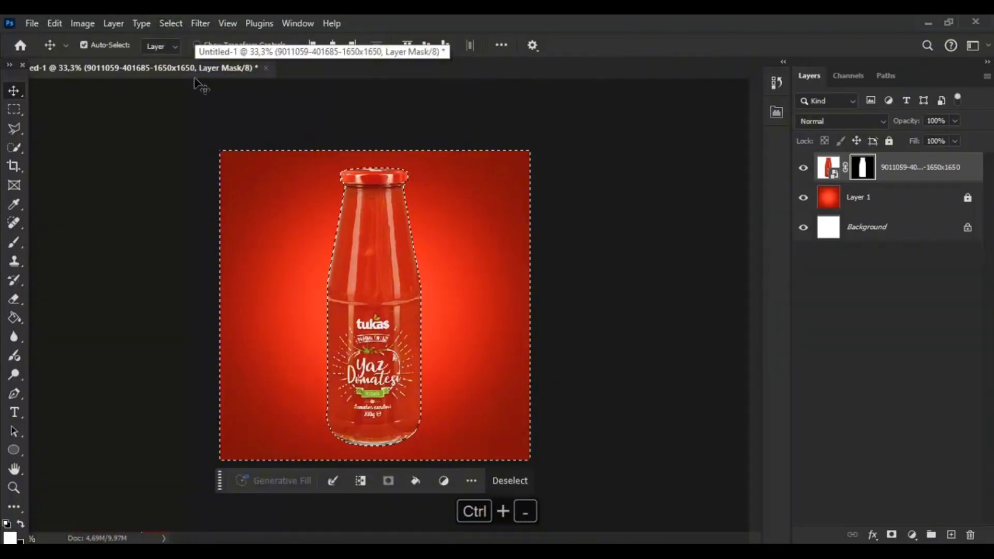
- Paint black around the bottle's edge on its mask at 100% brush opacity and clear the selection
key(b)
key(x)
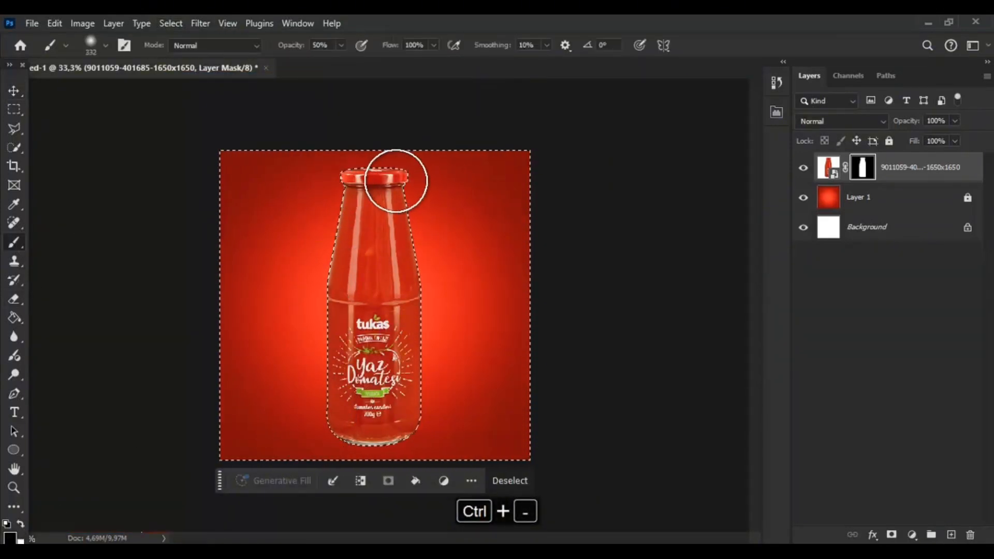
drag(340, 45, 382, 98)
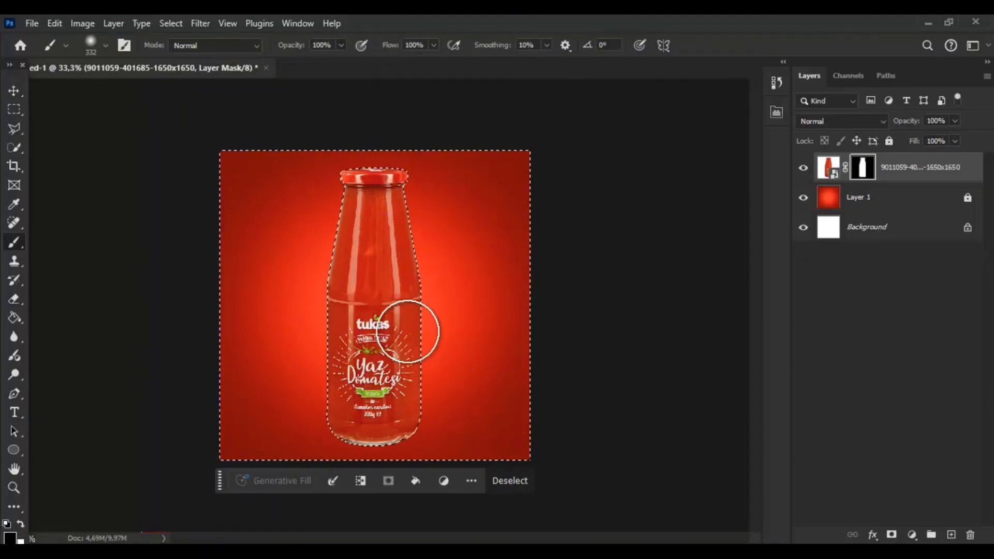
click(25, 97)
key(ctrl+d)
drag(395, 332, 395, 337)
key(ctrl+plus)
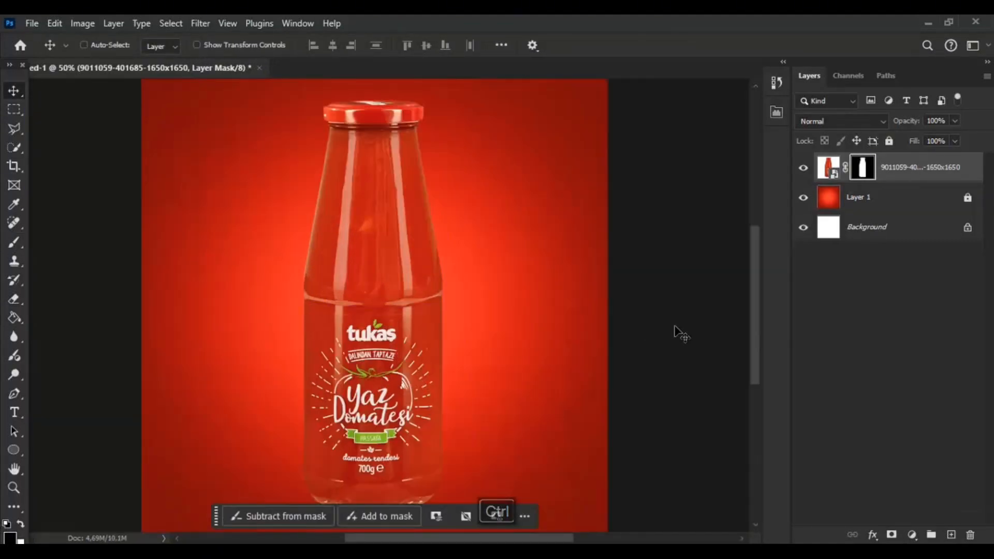
key(ctrl+minus)
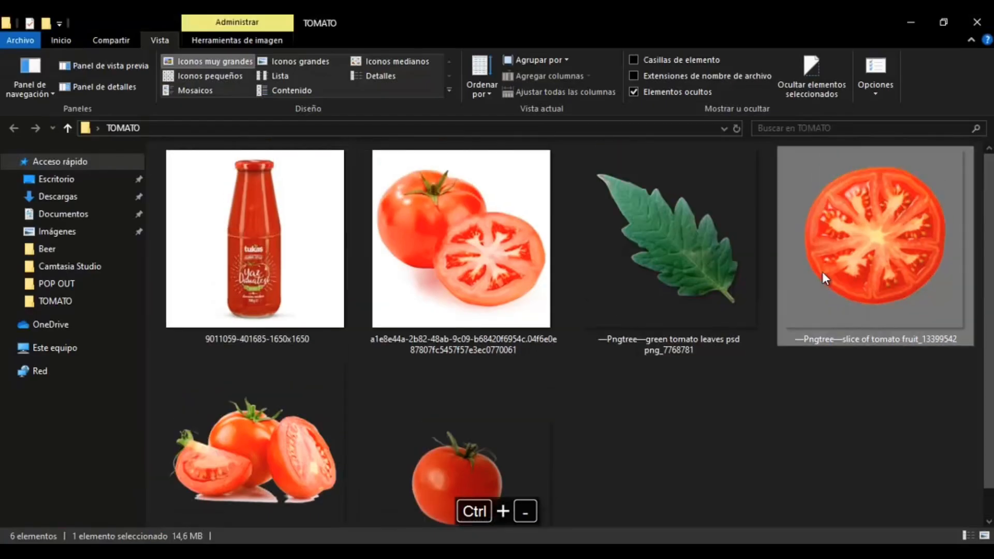
- Place the tomato slice image from the TOMATO folder over the middle of the bottle, scaled to the bottle's width
drag(849, 250, 731, 517)
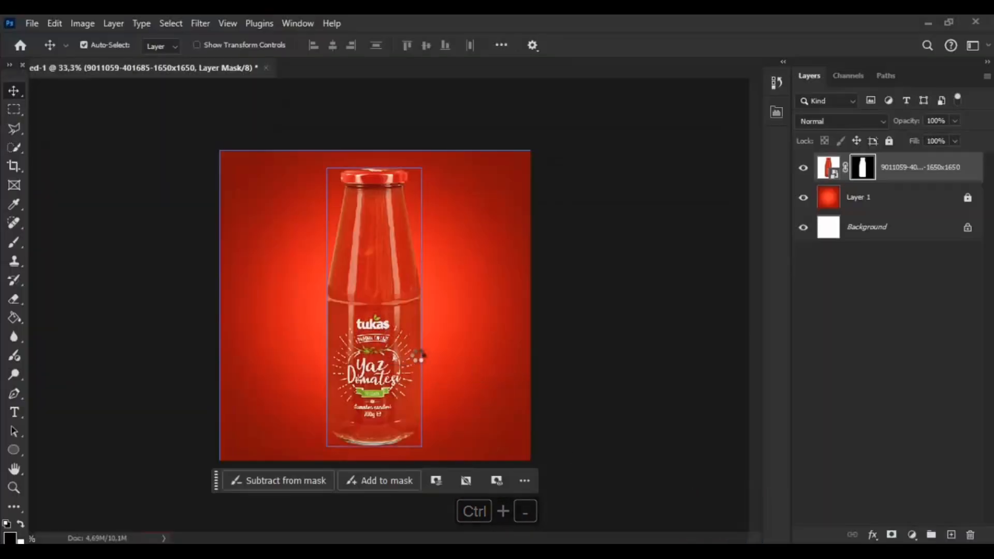
drag(417, 354, 417, 354)
drag(531, 305, 439, 304)
click(458, 399)
key(ctrl+plus)
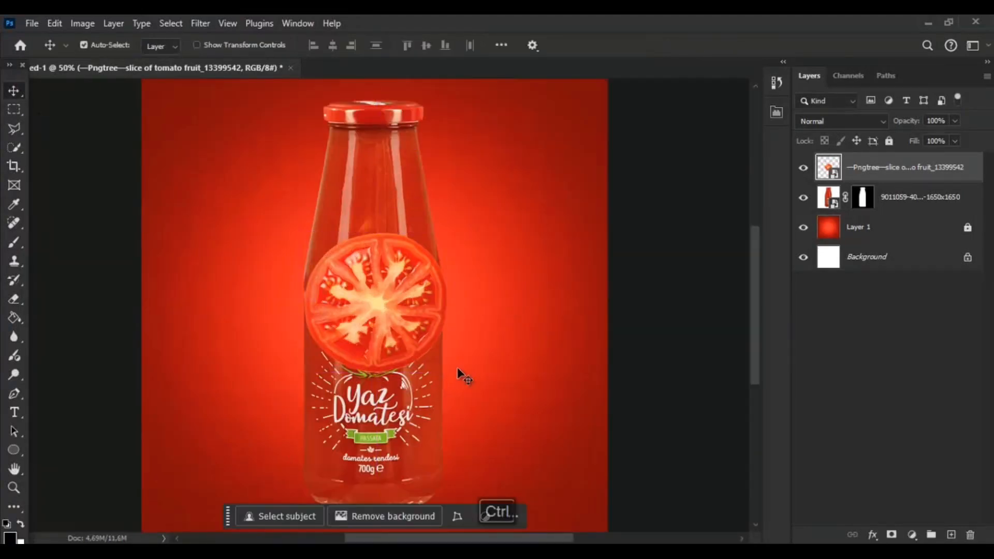
- Apply Hue/Saturation to the bottle layer with hue -4 and saturation +11
click(829, 198)
click(83, 23)
mouse_move(103, 60)
click(259, 135)
drag(456, 226, 479, 229)
drag(505, 91, 681, 95)
drag(637, 194, 638, 193)
drag(652, 232, 642, 233)
drag(639, 195, 634, 194)
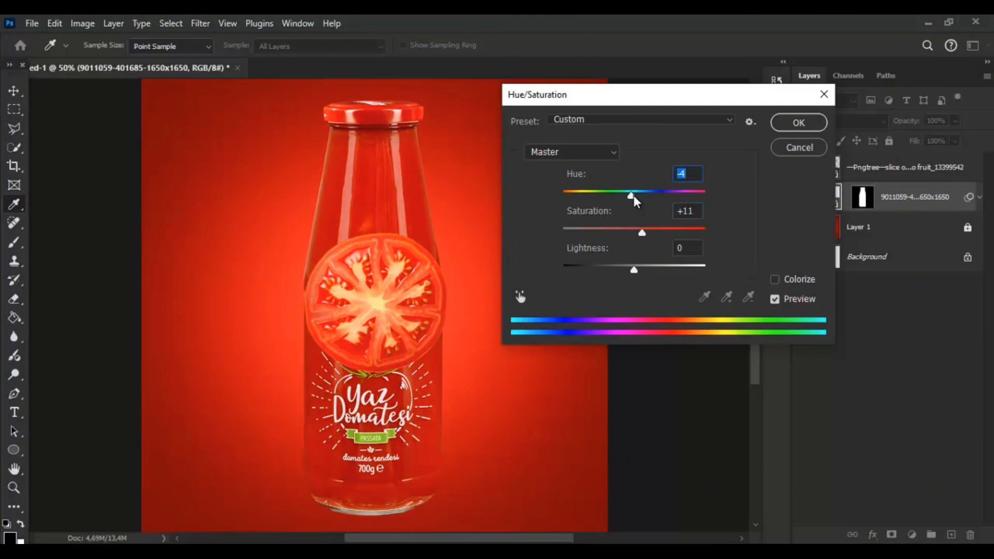
click(782, 126)
- Duplicate the tomato slice layer, hide the copy and select the original slice layer
click(870, 173)
key(ctrl+j)
click(802, 167)
click(881, 199)
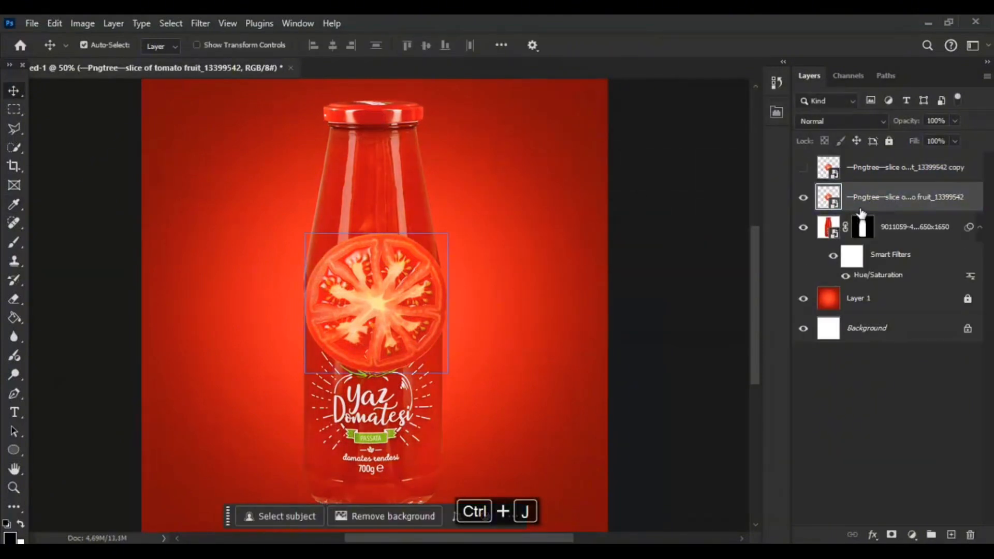
- Squash the tomato slice vertically into a flat ellipse and align it across the bottle just above the tukaş logo
key(ctrl+t)
drag(377, 233, 377, 272)
key(Return)
drag(426, 314, 417, 298)
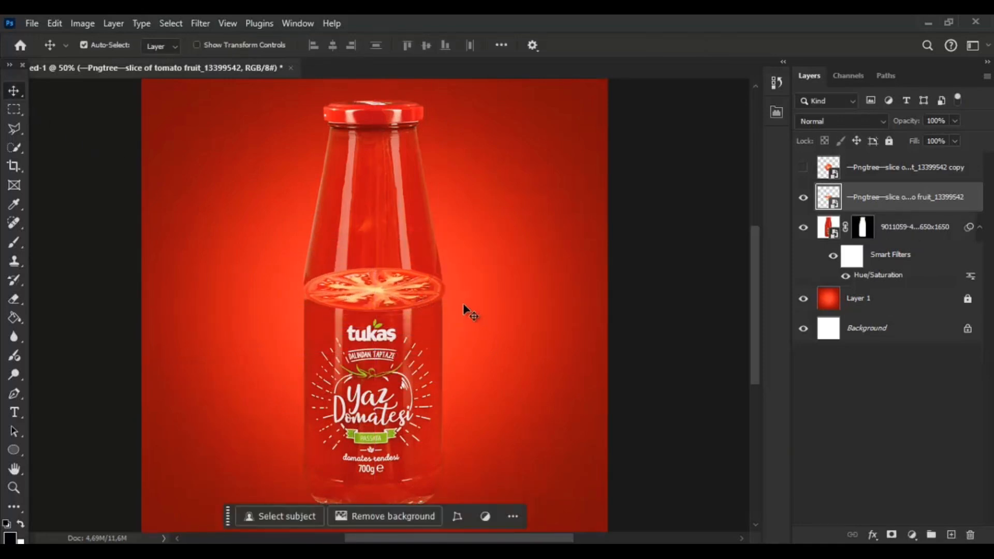
- Duplicate the flattened tomato slice and move the copy down over the lower part of the bottle's label
key(ctrl+j)
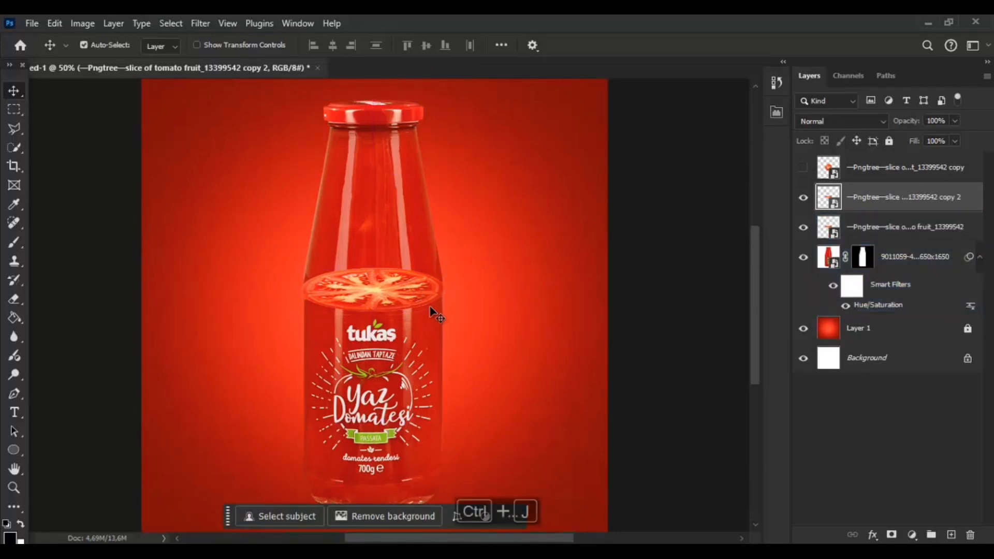
drag(411, 289, 411, 434)
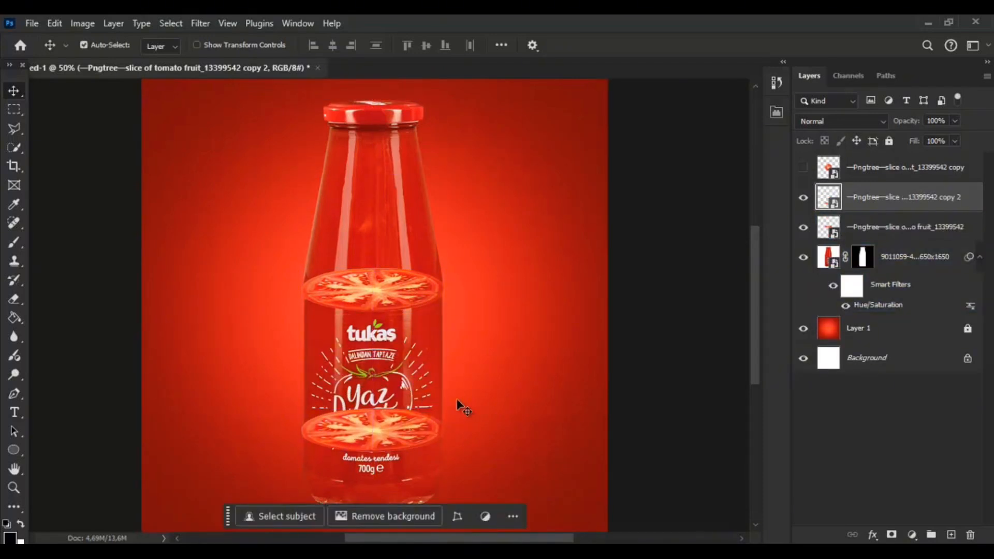
key(ctrl+minus)
key(ctrl+plus)
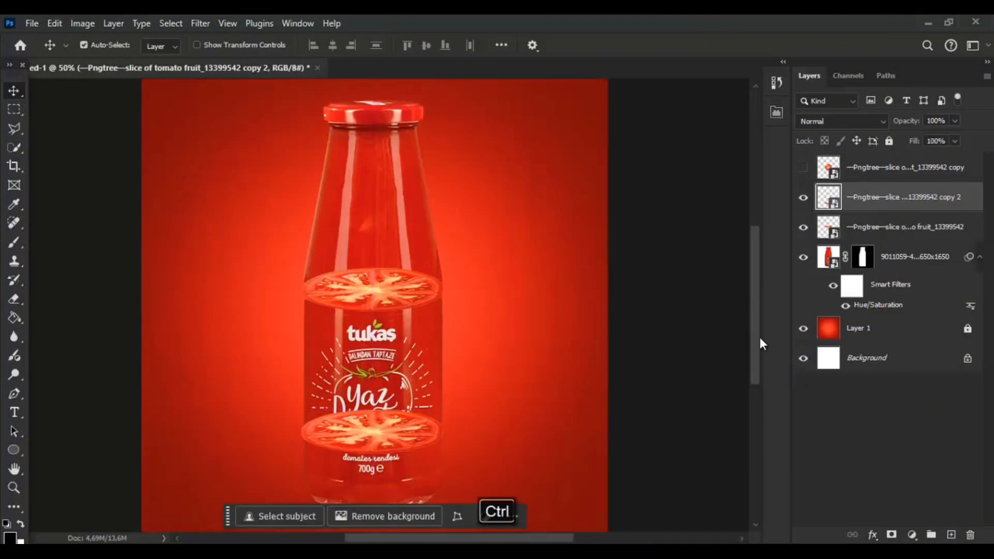
drag(758, 337, 764, 363)
- Duplicate the bottle layer and rasterize the copy
ctrl+click(869, 227)
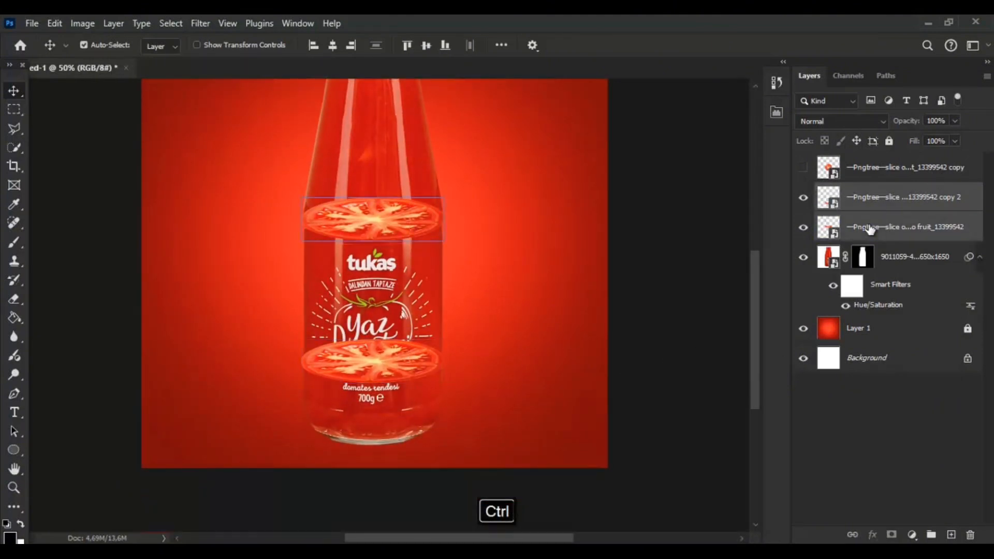
click(906, 257)
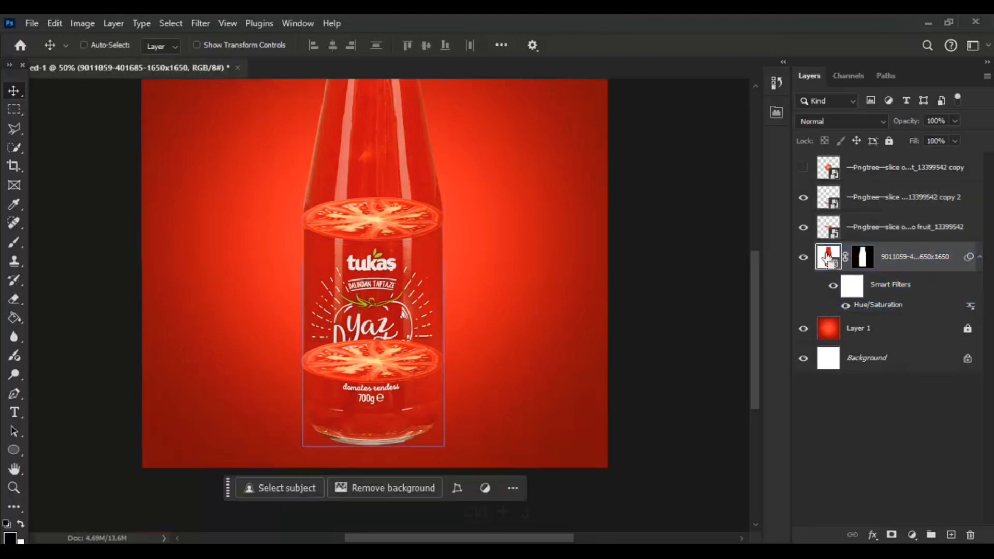
key(ctrl+j)
right_click(908, 259)
click(787, 442)
- Group the two flattened tomato slice layers and hide the original bottle layer
ctrl+click(896, 203)
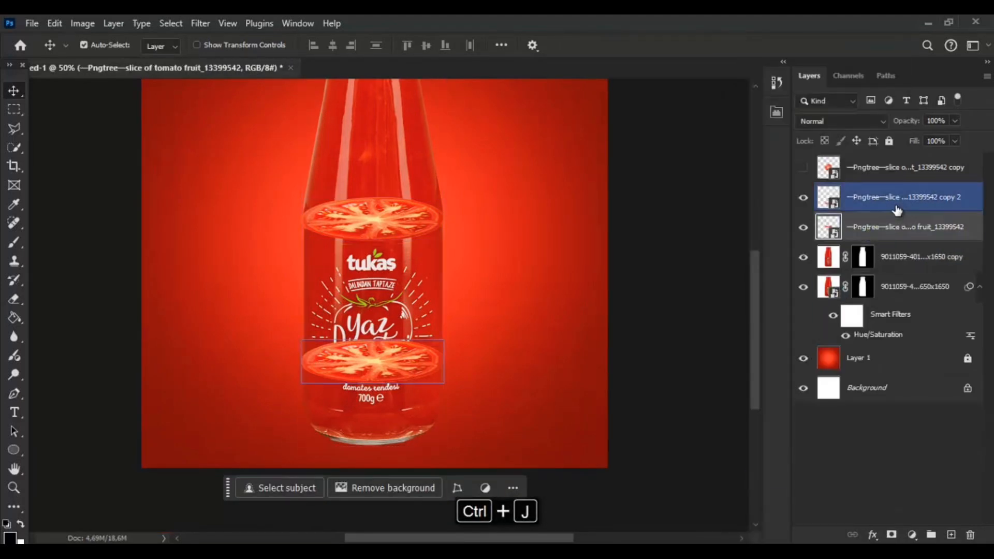
key(ctrl+g)
ctrl+click(832, 192)
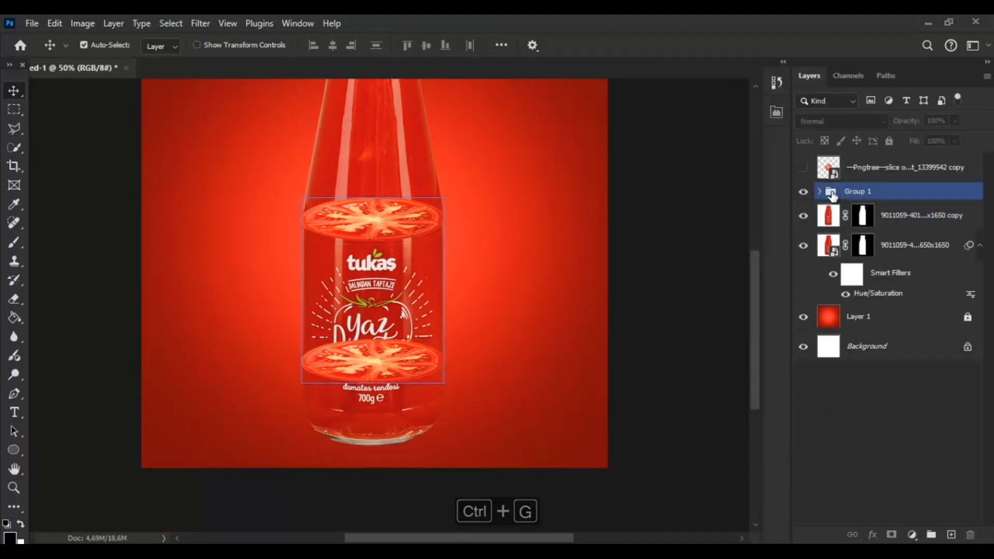
click(819, 191)
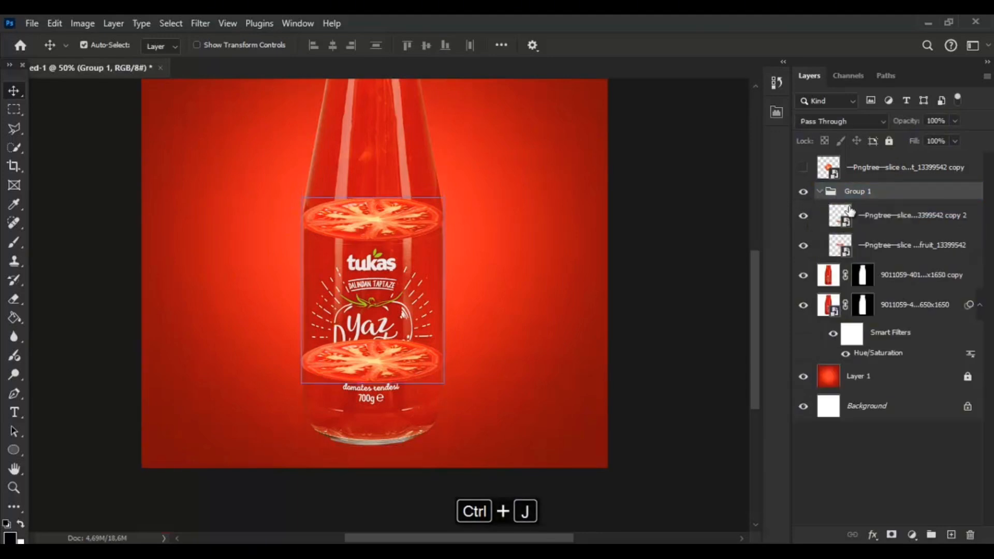
click(878, 220)
click(803, 305)
drag(755, 304, 755, 287)
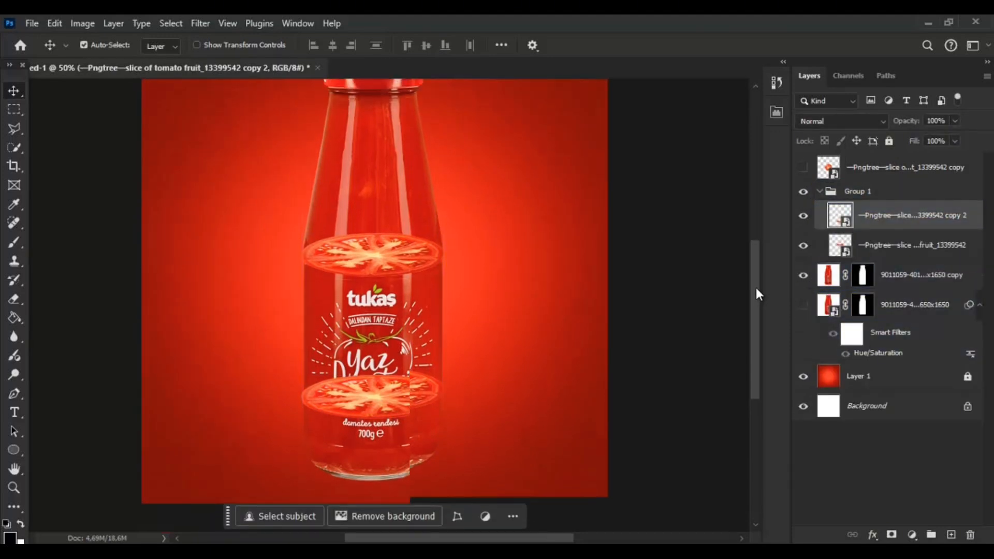
- Select the lower tomato slice's outline and extend the selection around the bottle's base with the Polygonal Lasso
ctrl+click(837, 222)
drag(756, 332, 756, 354)
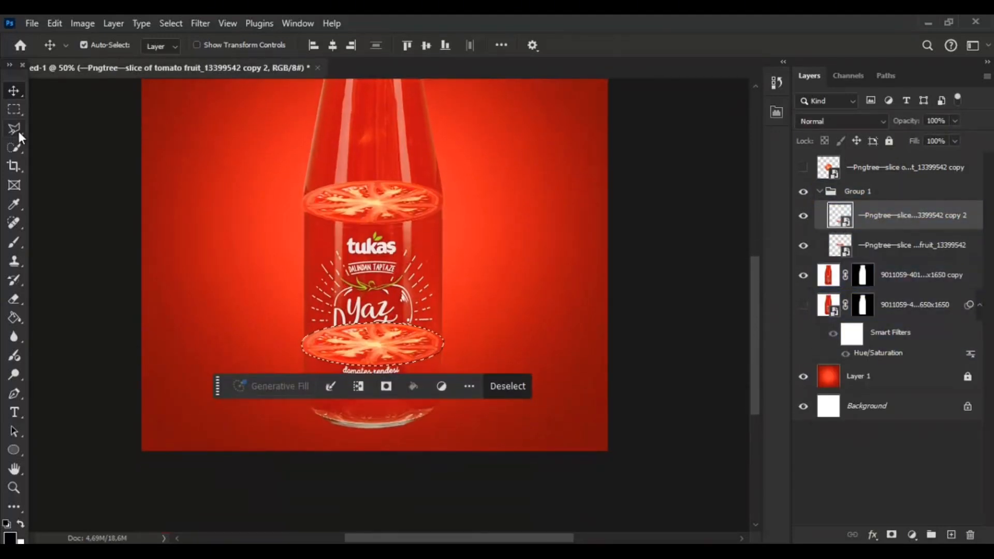
click(17, 130)
click(301, 344)
click(301, 409)
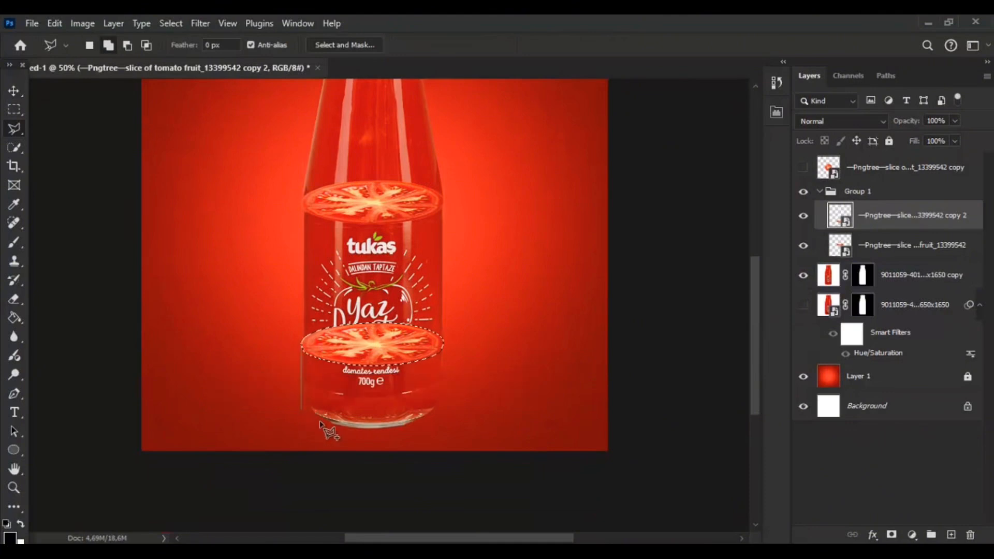
double_click(443, 341)
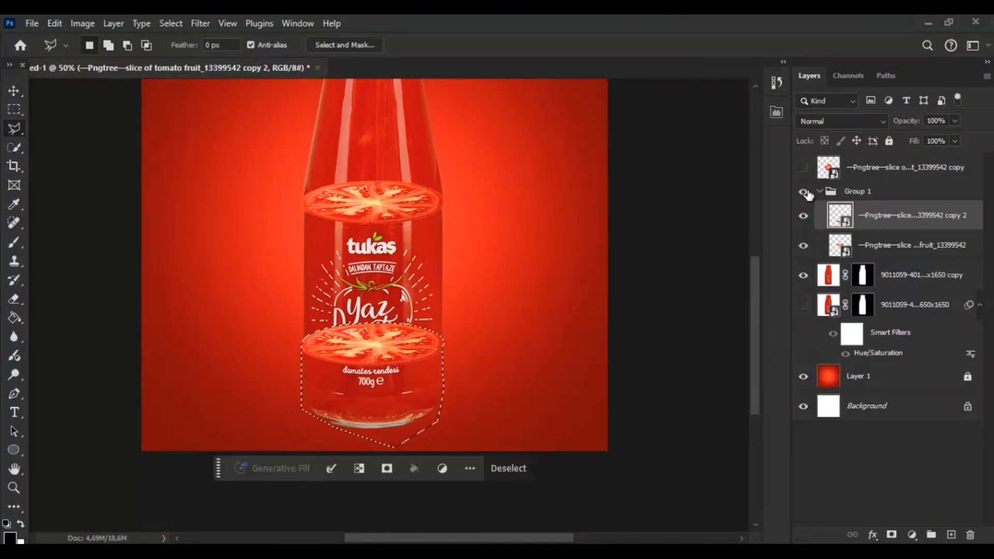
- Merge the masked bottle copy into a plain layer and mask it to the selected base section
click(833, 278)
key(ctrl+e)
click(807, 192)
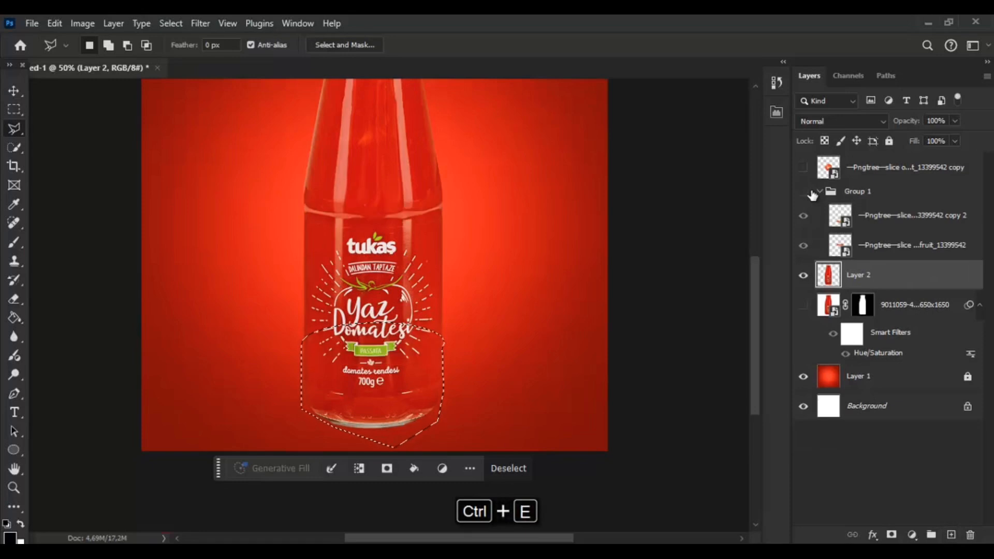
click(891, 533)
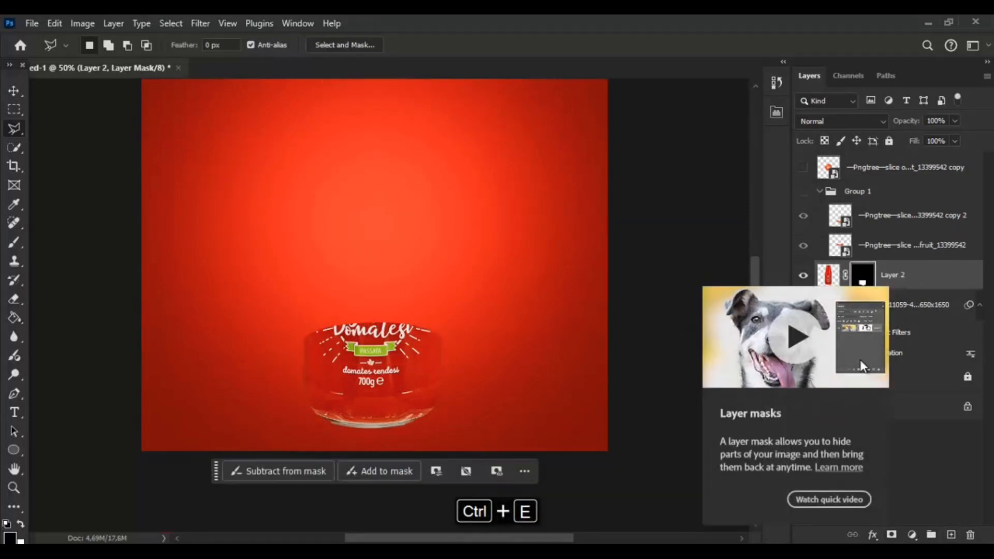
- Show Group 1, move the lower tomato slice out of it and group that slice with the masked bottle base
click(803, 192)
click(836, 217)
drag(883, 225, 875, 269)
shift+click(918, 281)
key(ctrl+g)
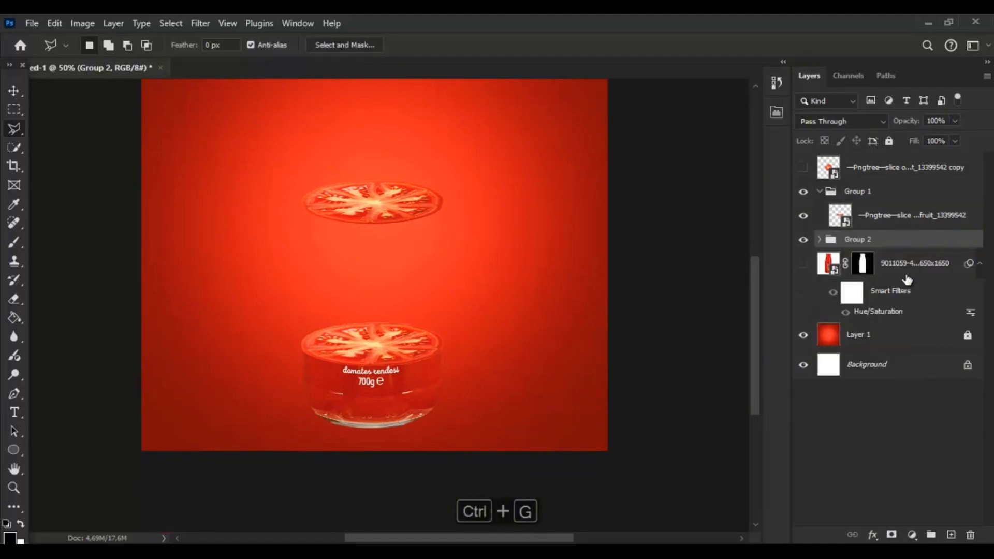
- Duplicate the original bottle layer, showing only the copy and leaving the original hidden
click(802, 263)
click(824, 266)
key(ctrl+j)
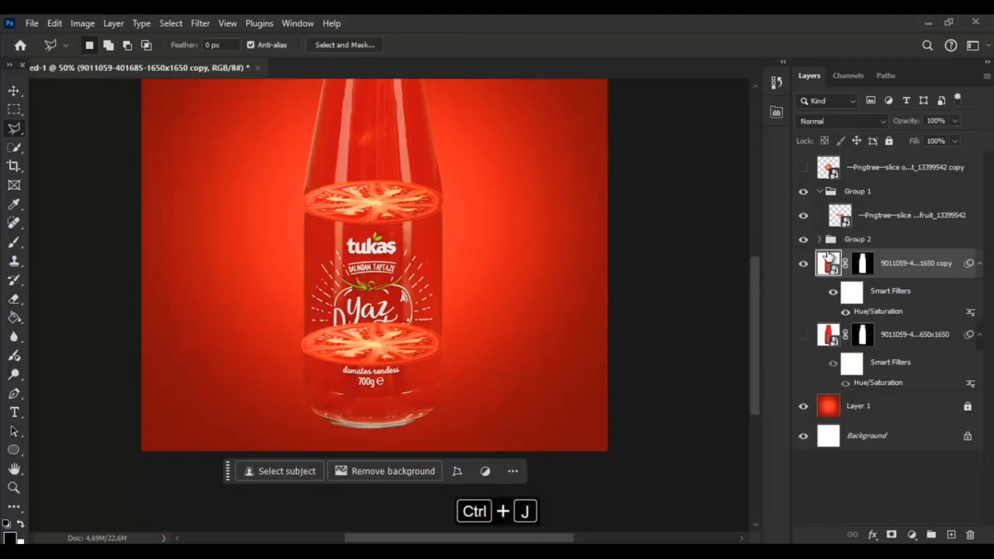
- Duplicate the lower tomato slice in Group 2 and move the copy out above the group
click(832, 226)
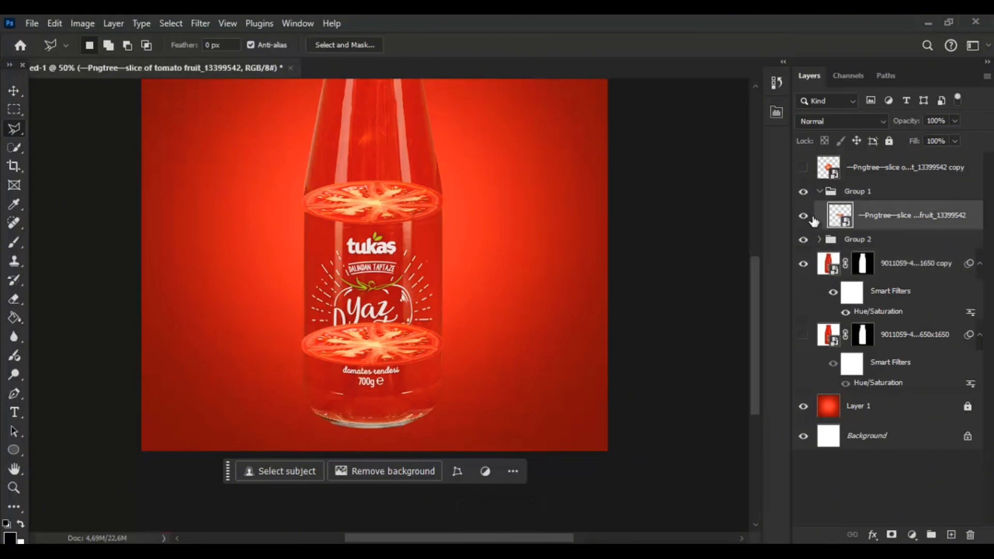
click(818, 239)
click(878, 273)
key(ctrl+j)
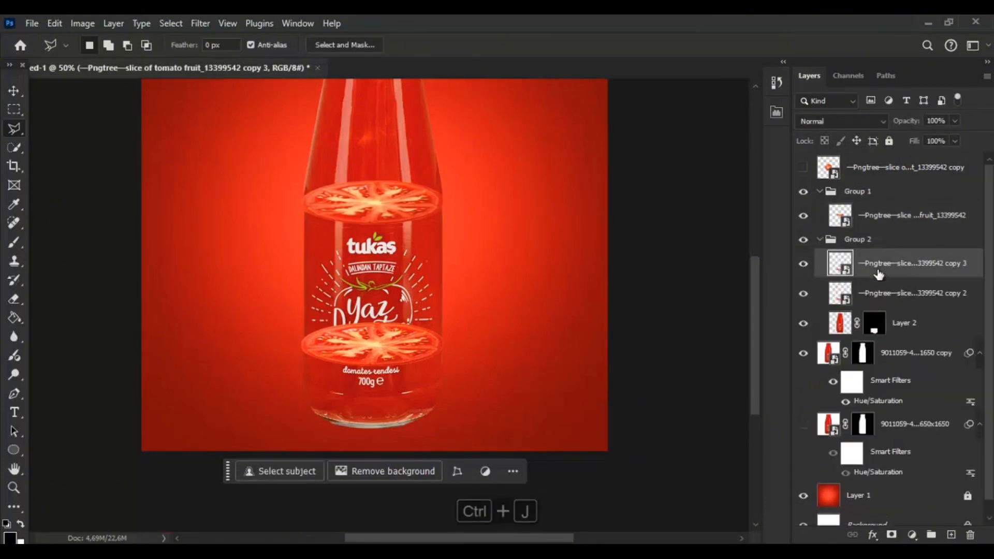
drag(886, 236, 885, 230)
- Collapse and lock Group 2
click(820, 269)
click(856, 270)
click(886, 144)
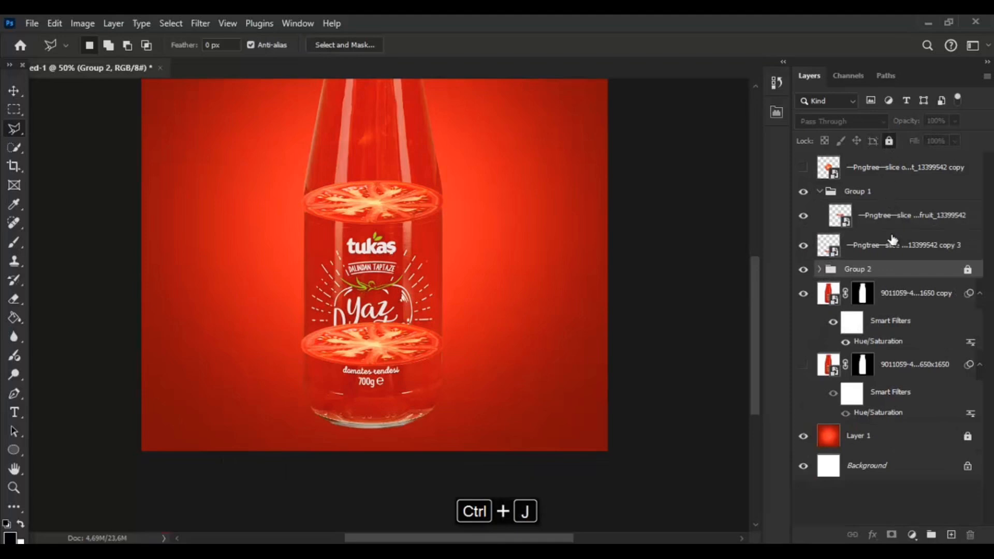
- Duplicate the upper tomato slice in Group 1 and merge the original with the lower slice copy
click(880, 222)
key(ctrl+j)
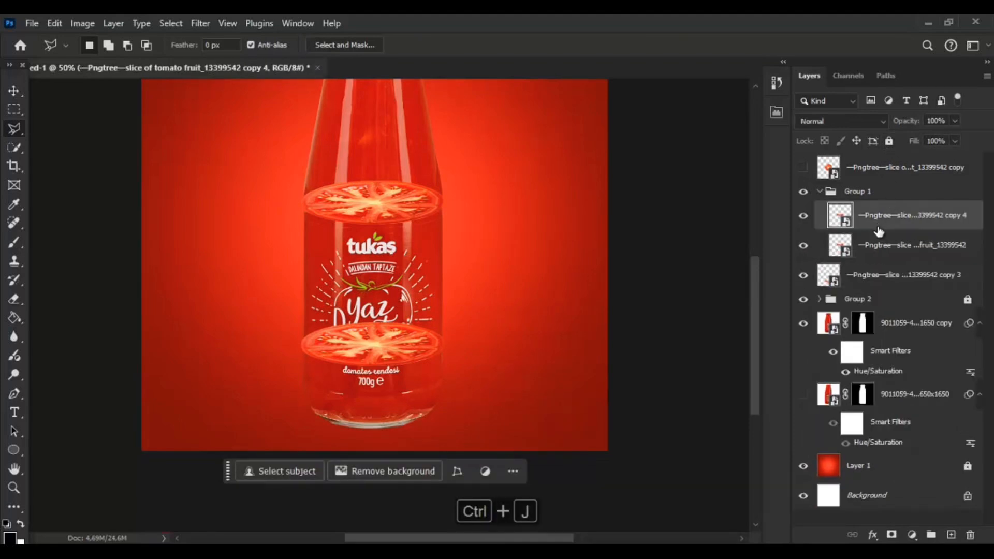
click(889, 252)
key(ctrl+e)
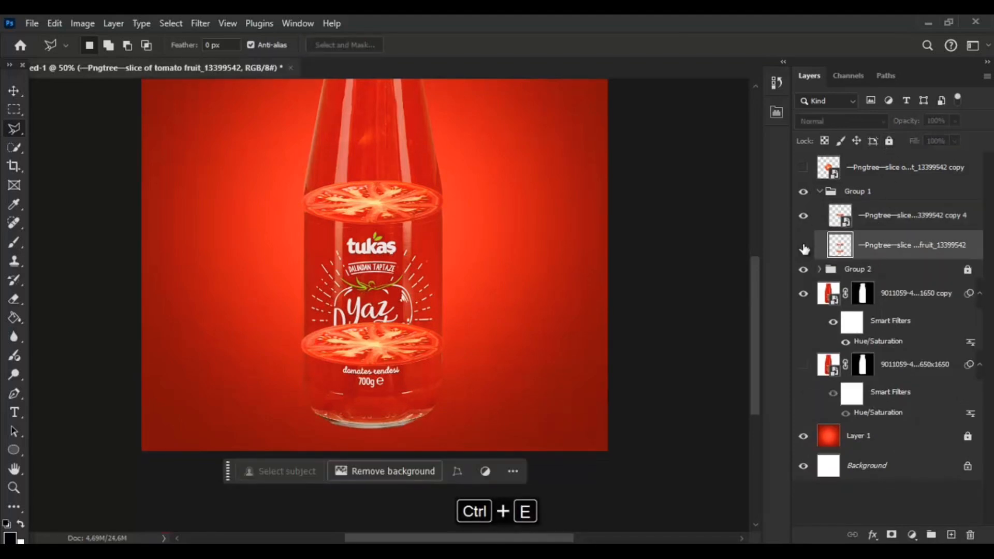
- Lower the visible bottle copy's opacity to 60%
click(803, 294)
click(803, 294)
click(898, 293)
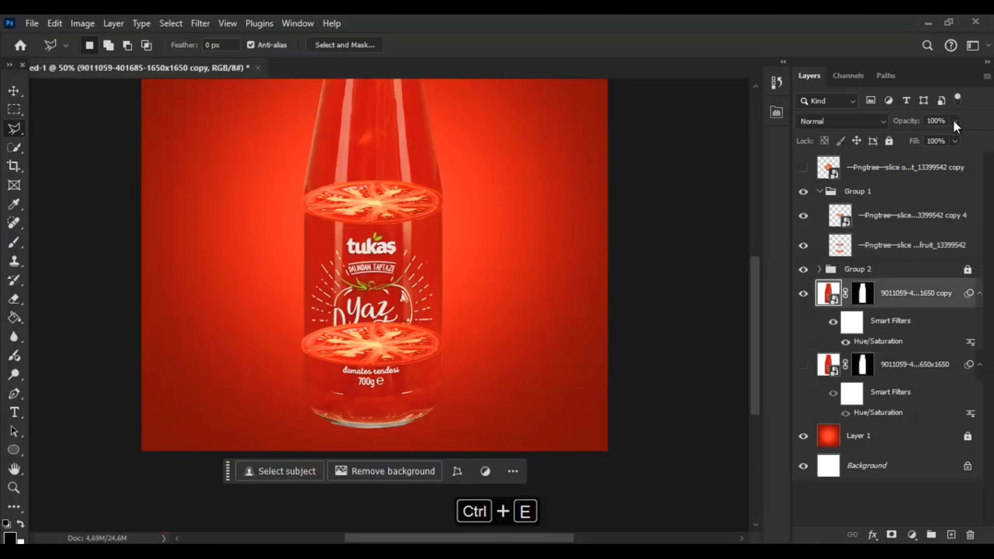
click(954, 121)
drag(959, 137, 929, 138)
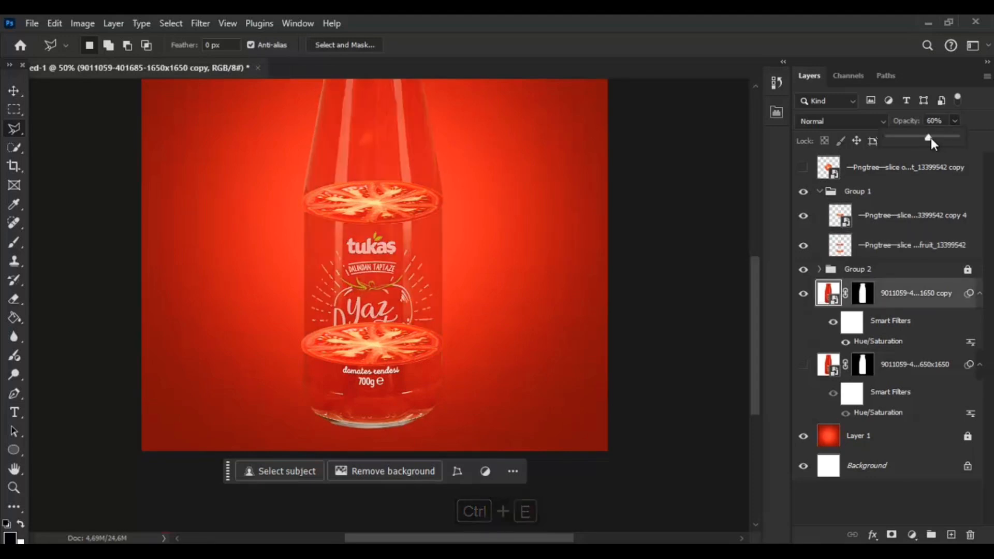
- Select both tomato slice outlines and extend the selection over the bottle's middle section between them
click(832, 249)
ctrl+click(835, 251)
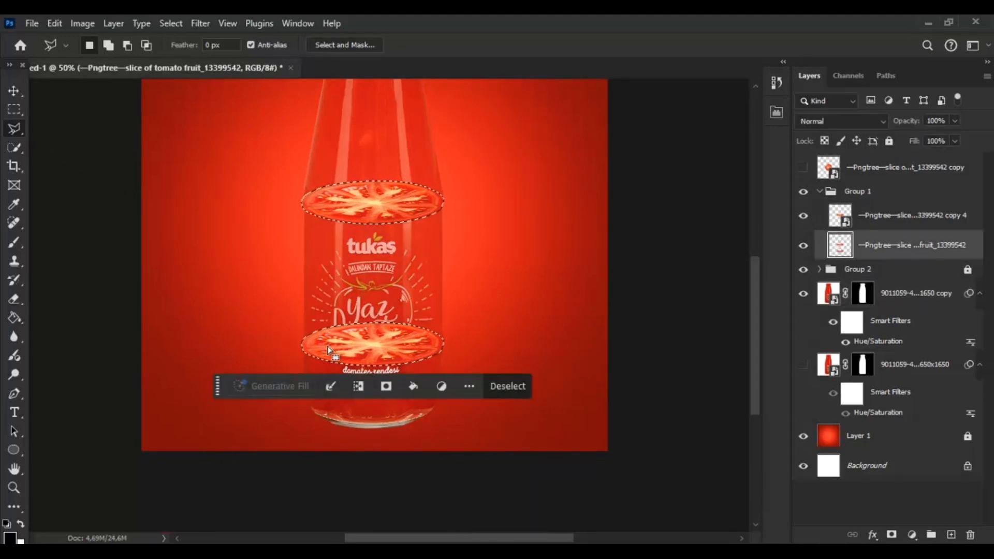
click(301, 344)
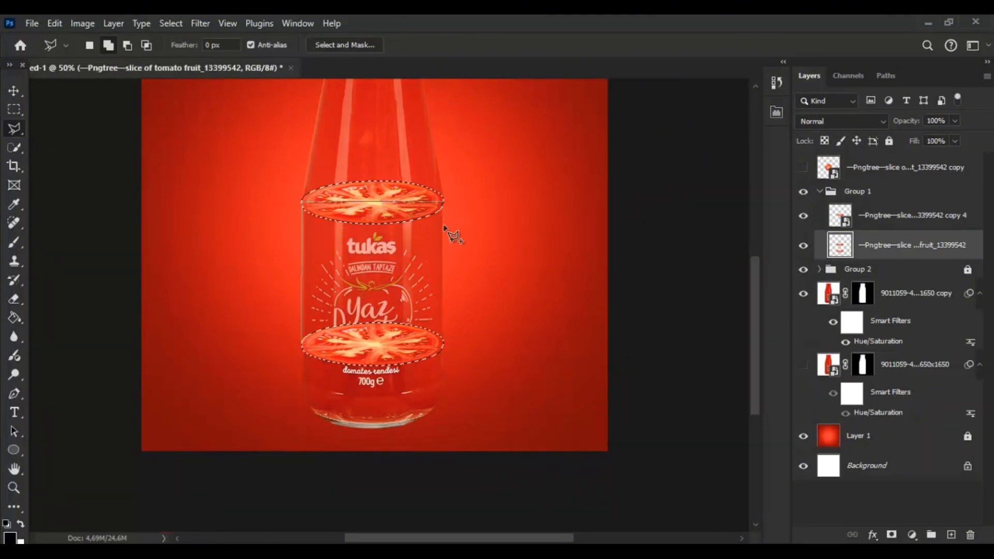
click(302, 346)
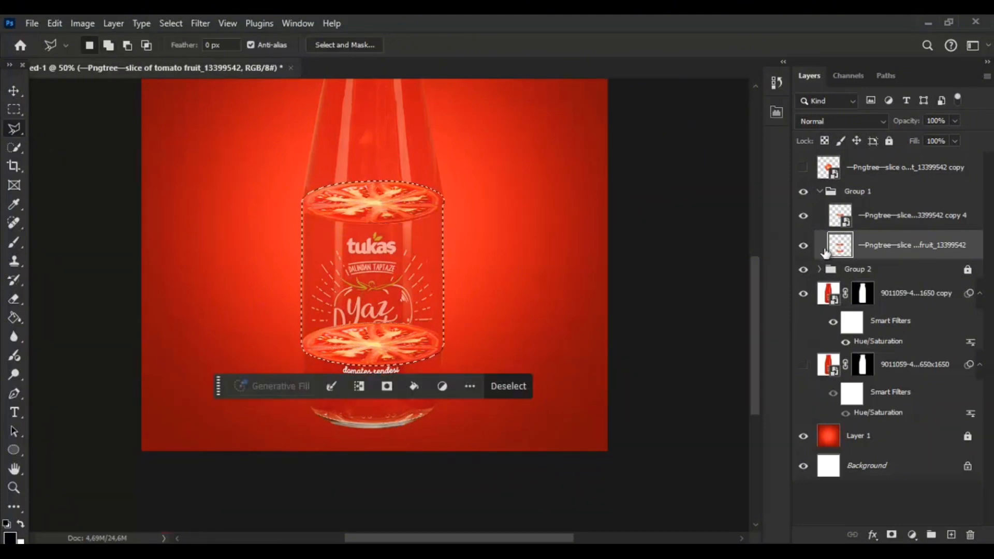
- Hide the merged tomato slices layer and rasterize the bottle copy
click(861, 293)
right_click(905, 292)
click(812, 481)
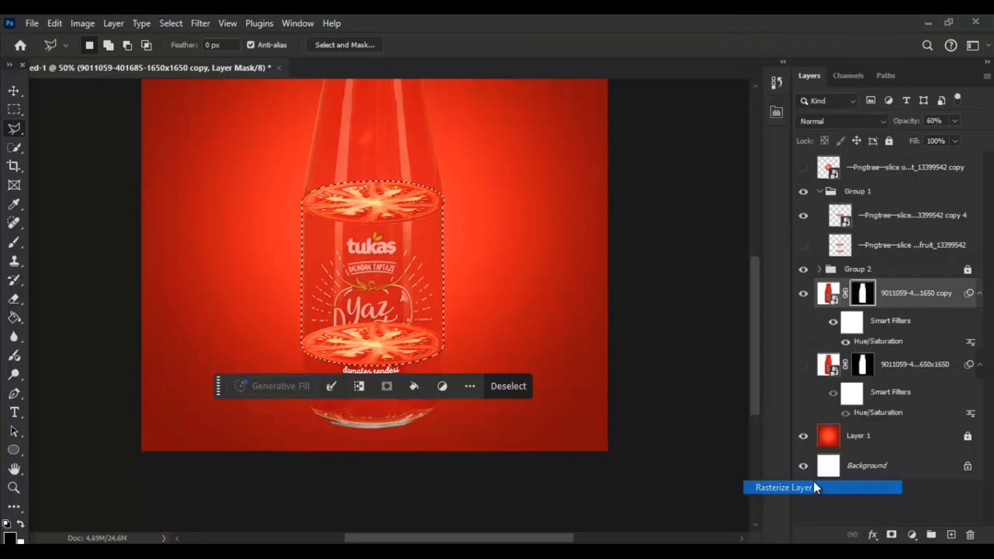
- Merge the bottle copy with a new blank layer and mask it to the selected middle section
click(950, 535)
key(ctrl+e)
key(ctrl+z)
click(905, 294)
key(ctrl+e)
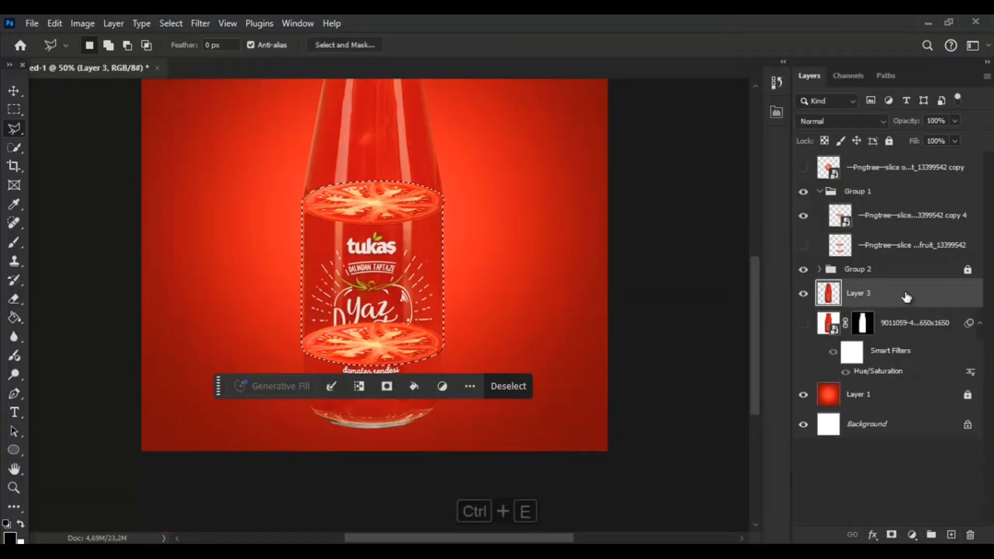
click(891, 535)
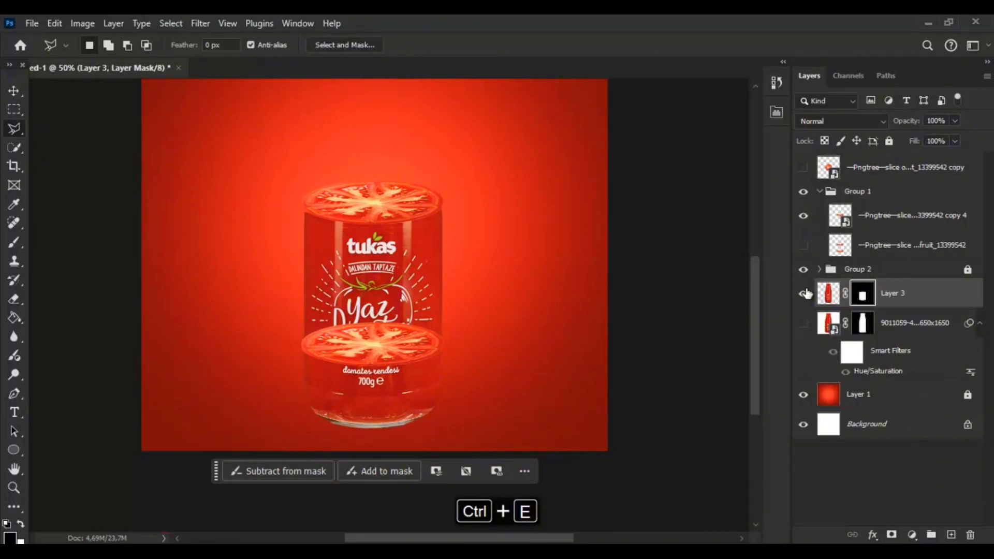
- Check the cut middle section with and without the upper tomato slice and the Group 2 base
click(803, 216)
click(802, 215)
click(803, 269)
click(803, 270)
click(830, 269)
click(803, 270)
click(803, 270)
click(803, 270)
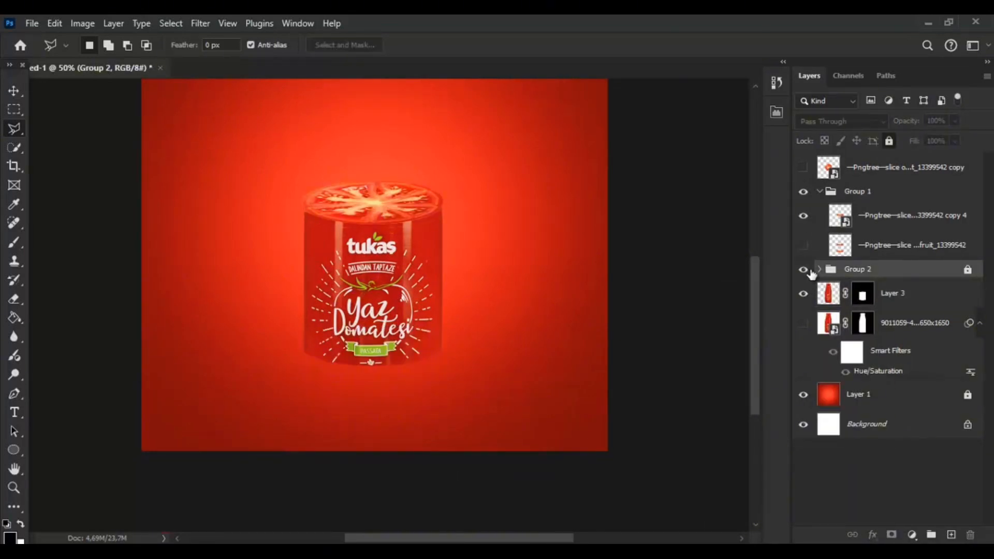
click(803, 270)
- Move the masked middle bottle section, Layer 3, into Group 1 above Group 2
click(819, 269)
click(804, 293)
click(804, 293)
click(839, 251)
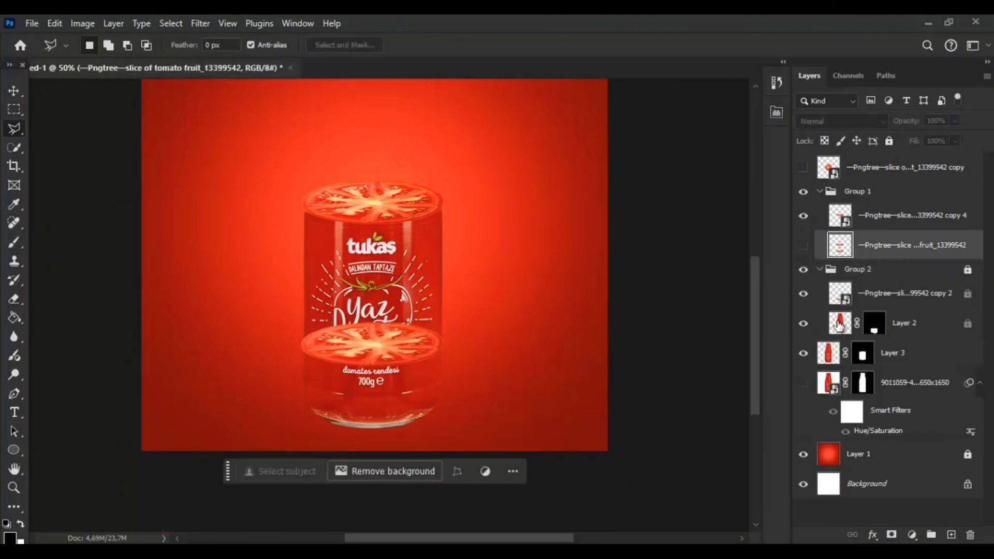
drag(872, 360, 846, 263)
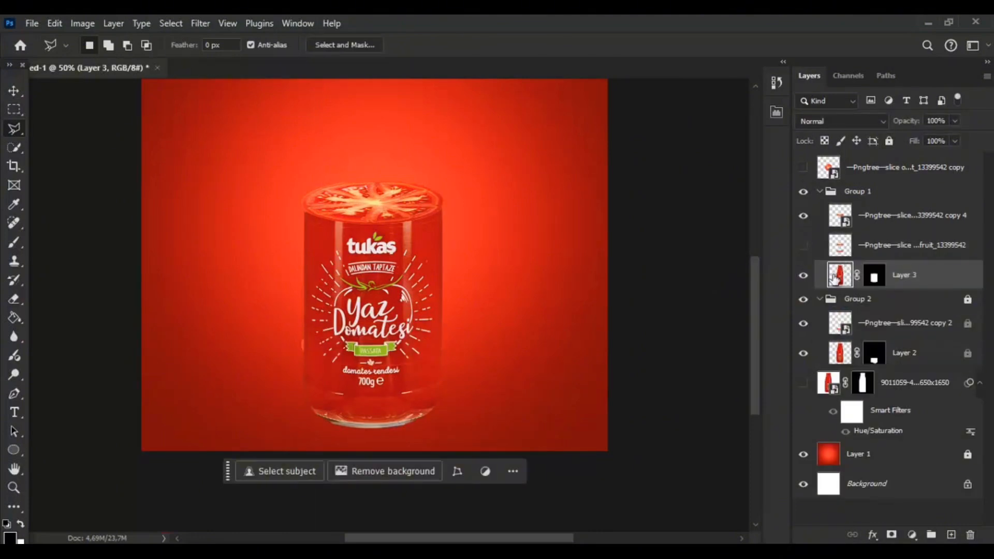
click(14, 91)
drag(417, 261, 414, 242)
key(ctrl+z)
click(803, 216)
click(803, 216)
key(ctrl+j)
key(ctrl+z)
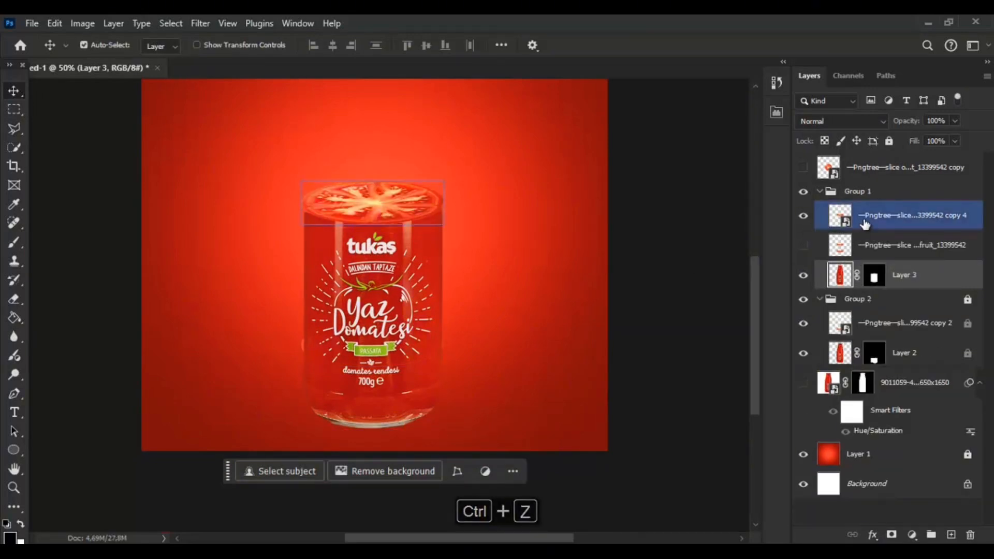
- Duplicate the upper tomato slice in Group 1 and hide the slice it was copied from
click(870, 224)
key(ctrl+j)
ctrl+click(921, 311)
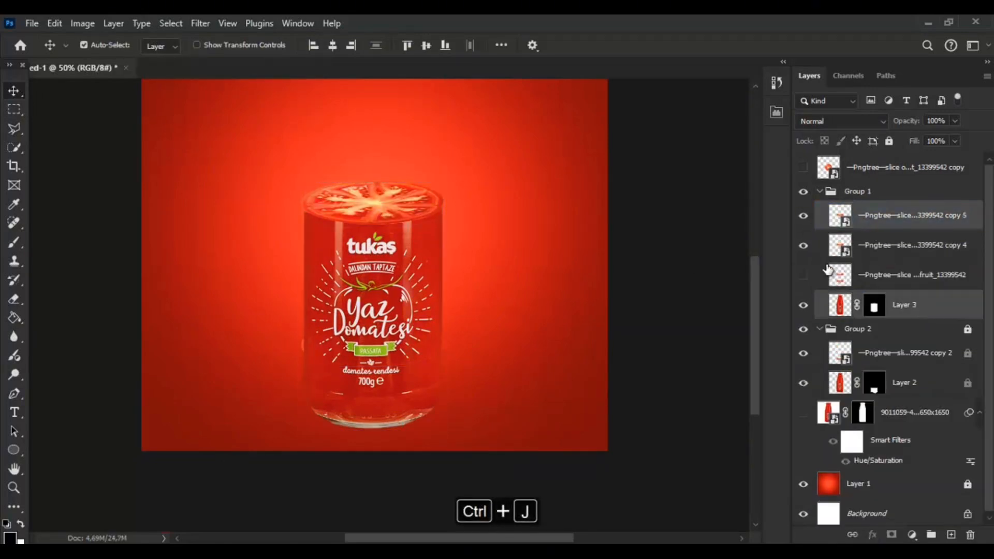
click(868, 220)
key(ctrl+t)
drag(464, 211, 461, 203)
click(803, 246)
- Resize the upper tomato slice copy to fit the middle section's width and nudge it down onto the cut
key(ctrl+t)
drag(281, 204, 327, 200)
drag(373, 177, 368, 170)
key(Return)
key(Down)
key(Down)
key(Down)
key(Down)
key(Down)
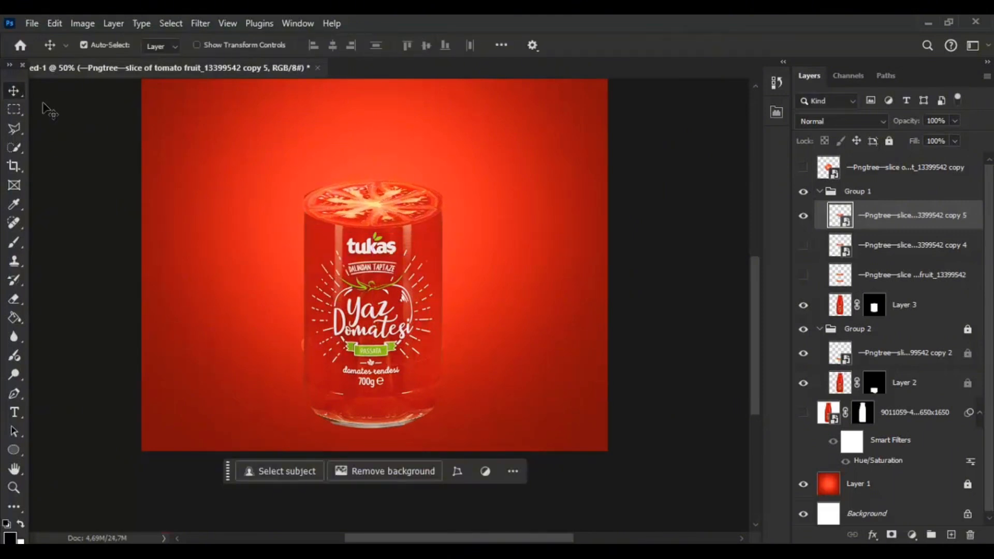
- Invert a selection of the upper slice's outline and paint black on Layer 3's mask around the cut edge
ctrl+click(839, 216)
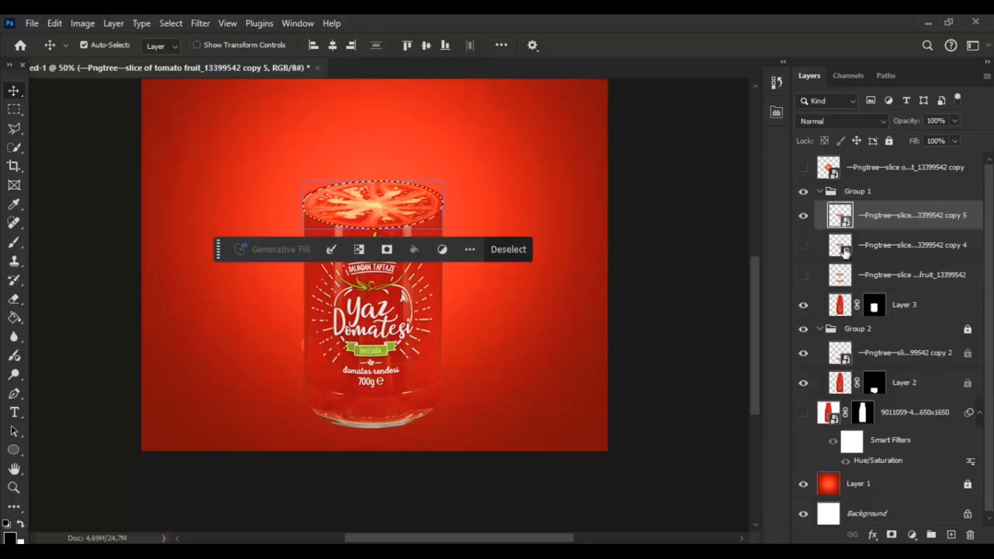
click(874, 306)
click(171, 23)
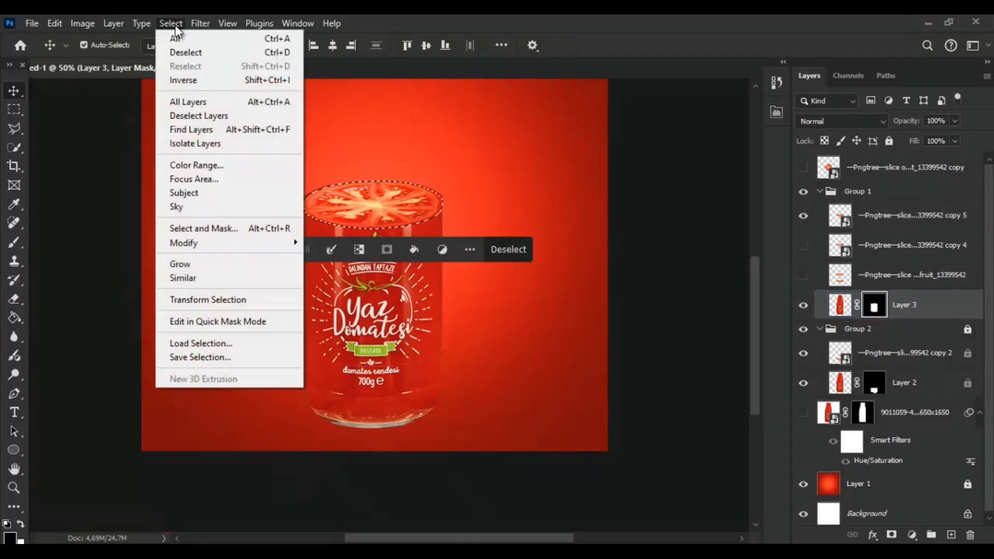
click(195, 81)
click(14, 242)
drag(306, 172, 259, 170)
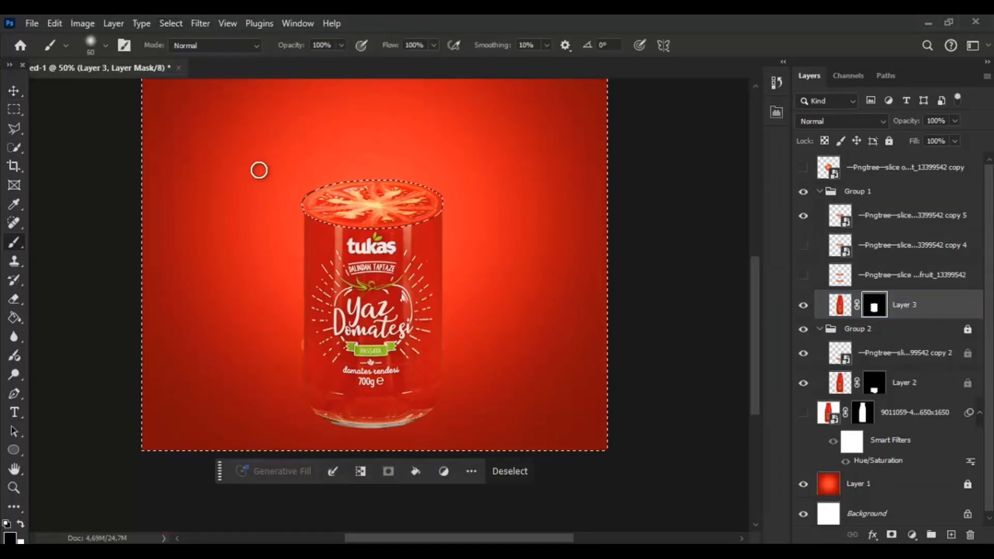
key(ctrl+d)
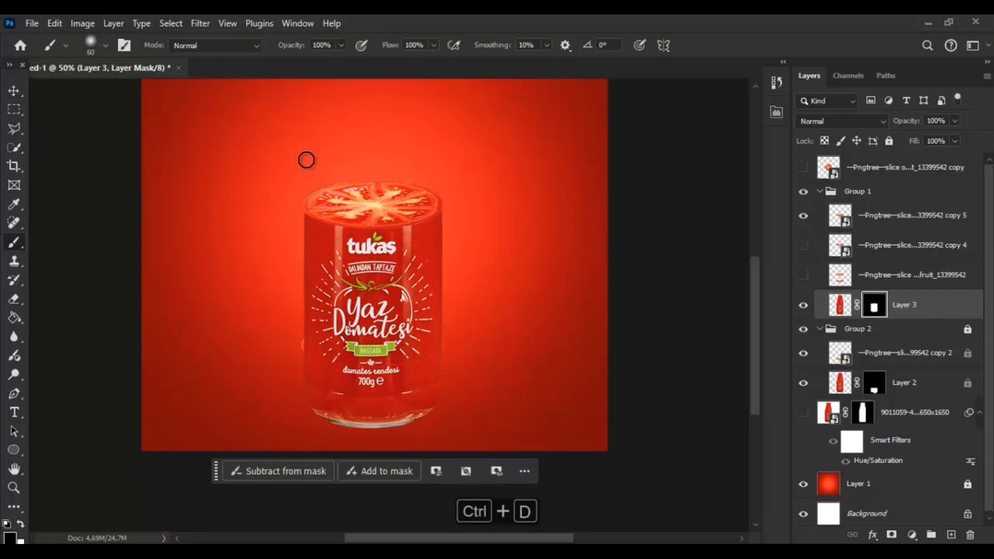
- Merge the upper tomato slice copy with the masked middle bottle section
click(14, 91)
ctrl+click(882, 218)
key(ctrl+e)
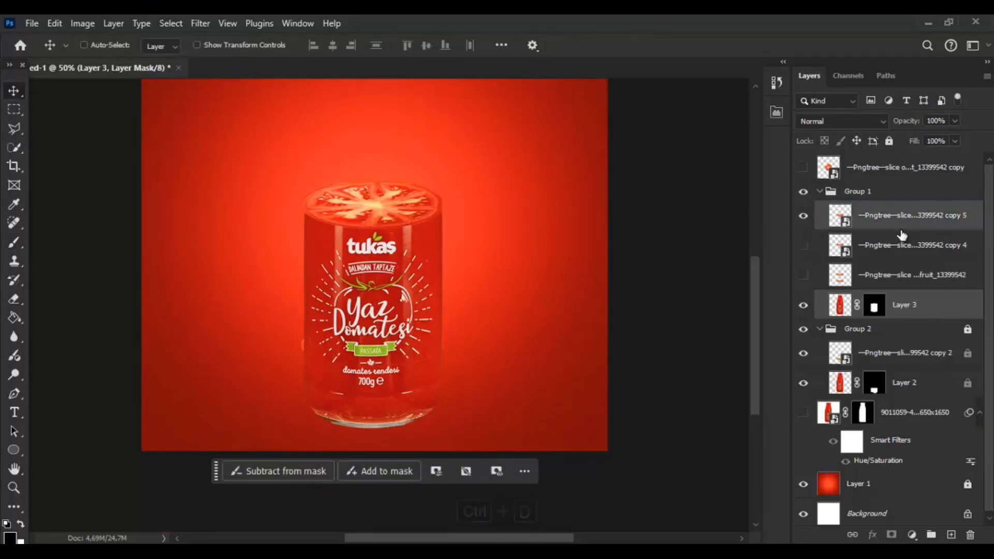
click(803, 216)
click(803, 216)
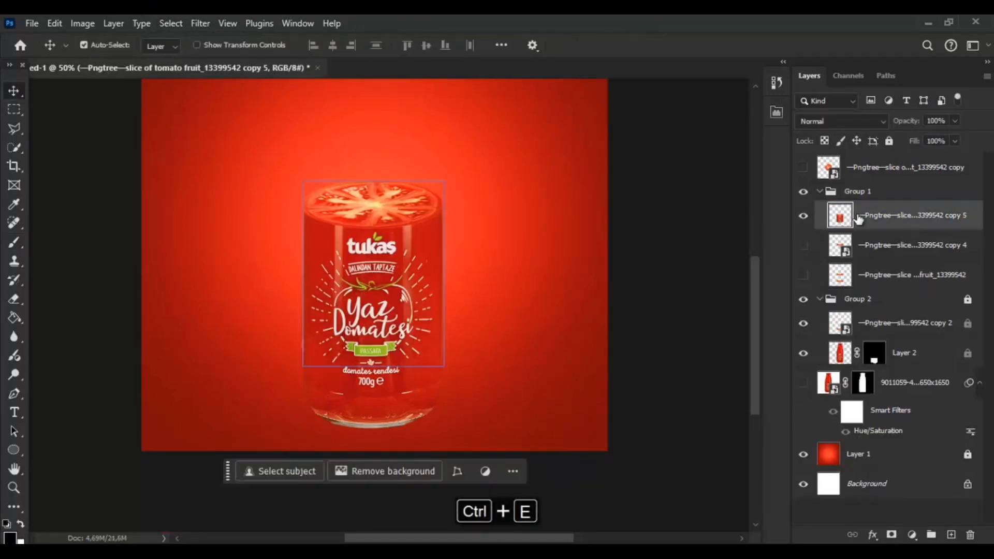
- Hide Group 1 to isolate the bottle base and its tomato slice
click(828, 354)
click(803, 353)
click(803, 353)
click(828, 191)
click(804, 192)
click(803, 325)
click(802, 325)
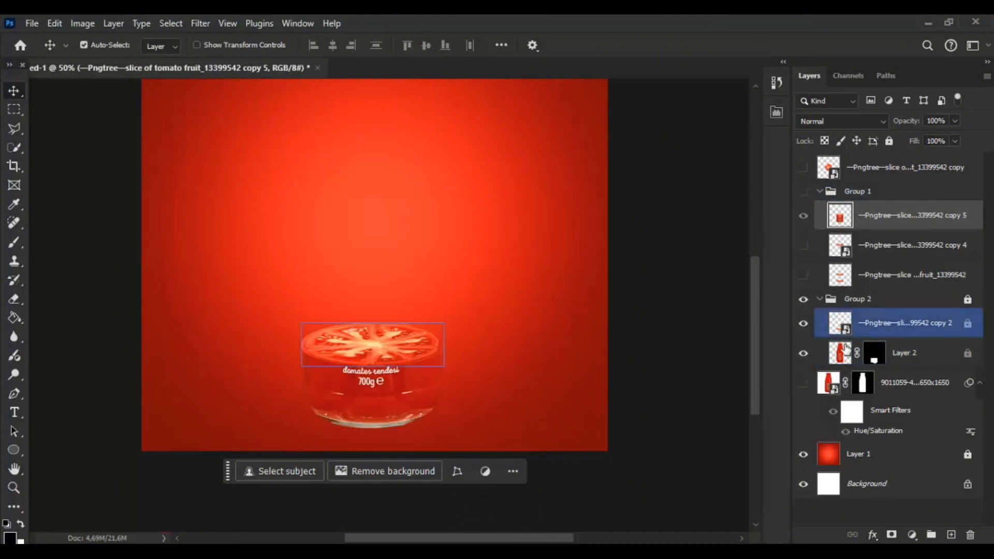
- Unlock Group 2 and narrow its tomato slice to fit the bottle base's width
click(851, 332)
key(ctrl+plus)
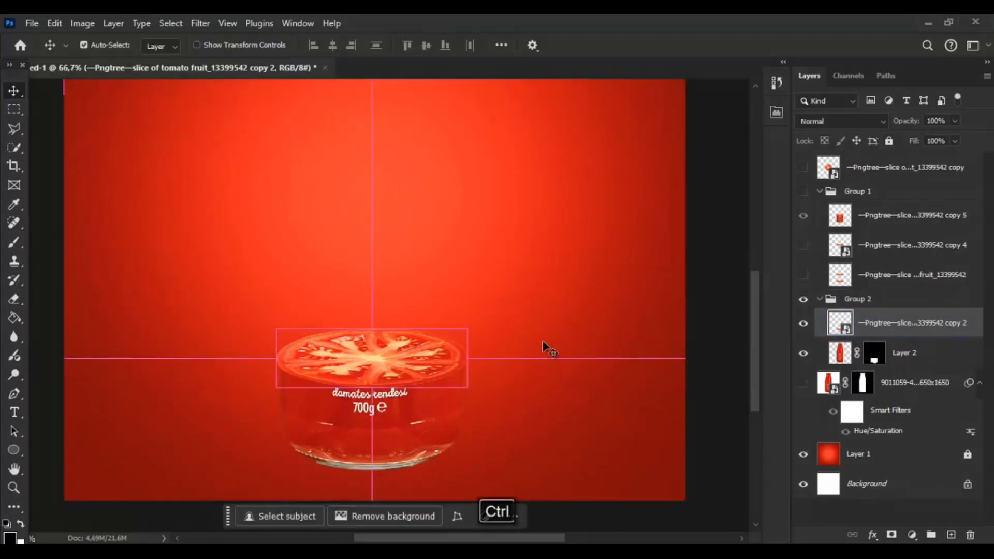
key(ctrl+t)
drag(252, 360, 258, 360)
drag(492, 360, 490, 360)
drag(442, 355, 442, 350)
key(Return)
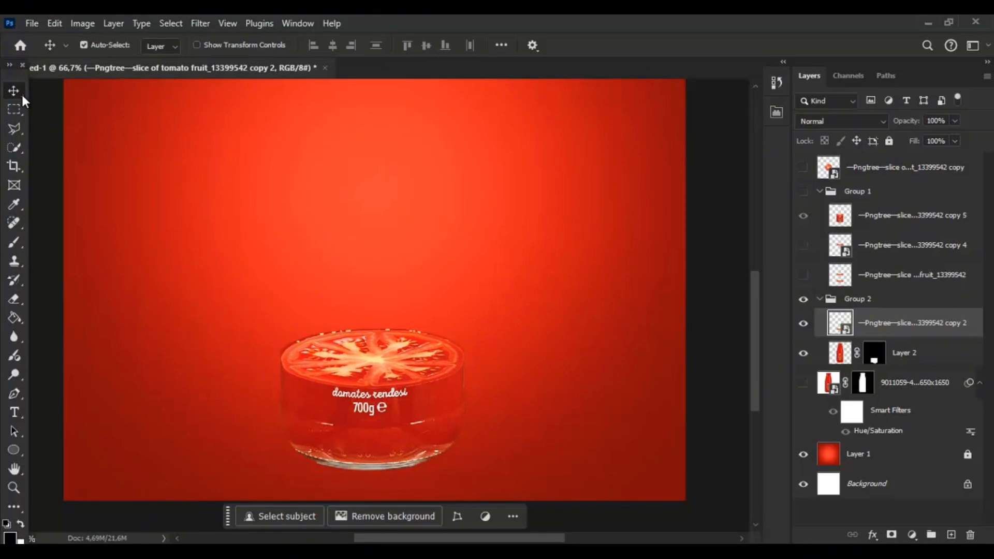
- Paint black on Layer 2's mask outside the tomato slice's inverted outline, and merge the base section with its slice
ctrl+click(839, 326)
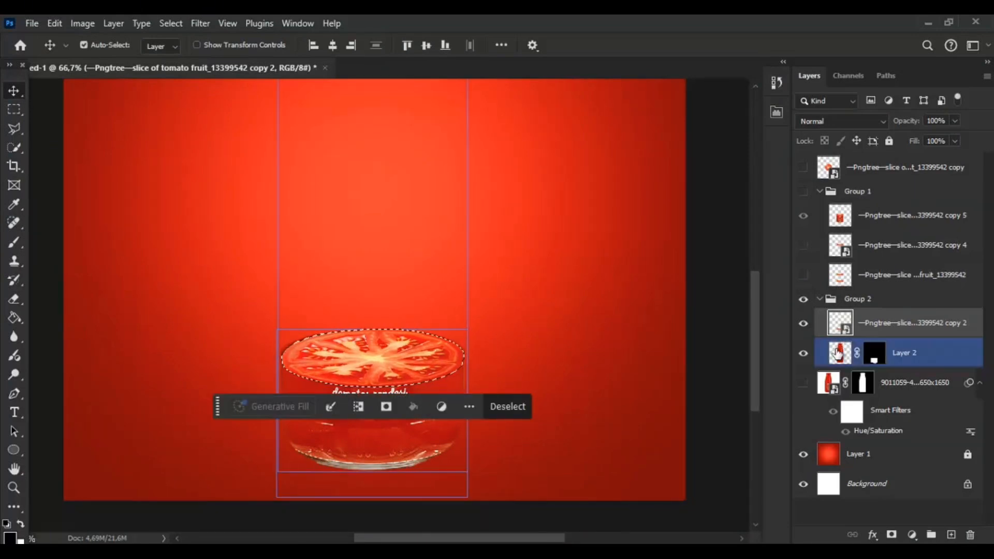
click(177, 25)
click(186, 84)
click(878, 354)
click(16, 241)
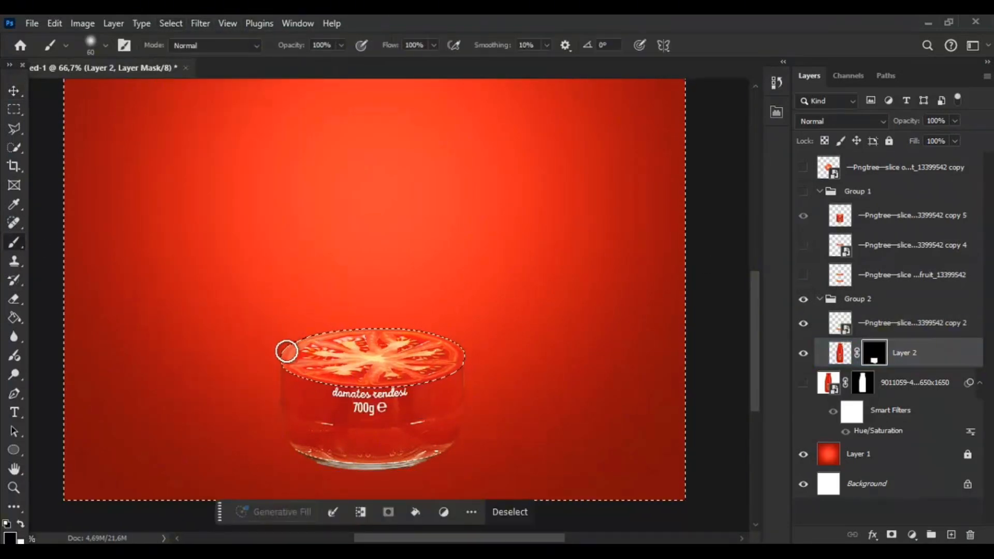
key(ctrl+d)
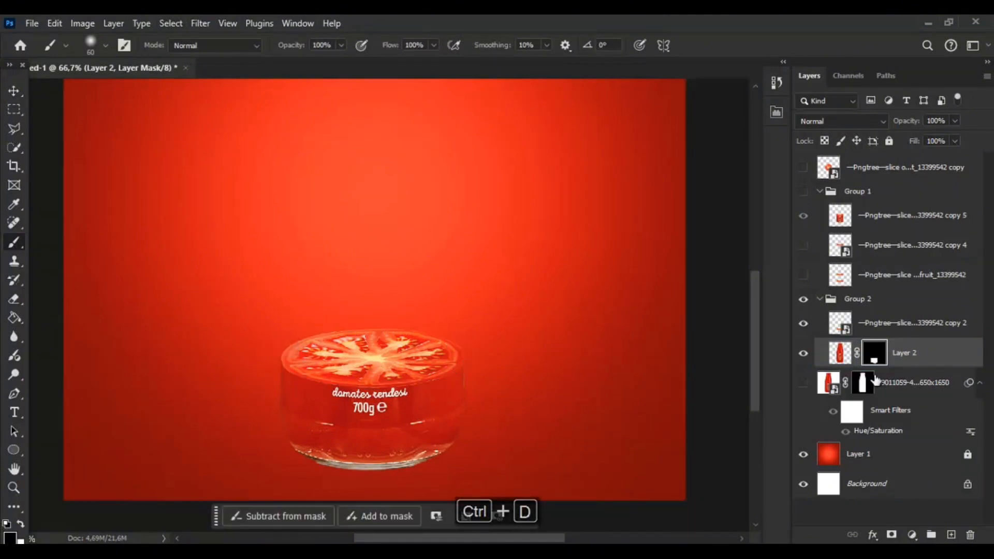
shift+click(849, 323)
key(ctrl+e)
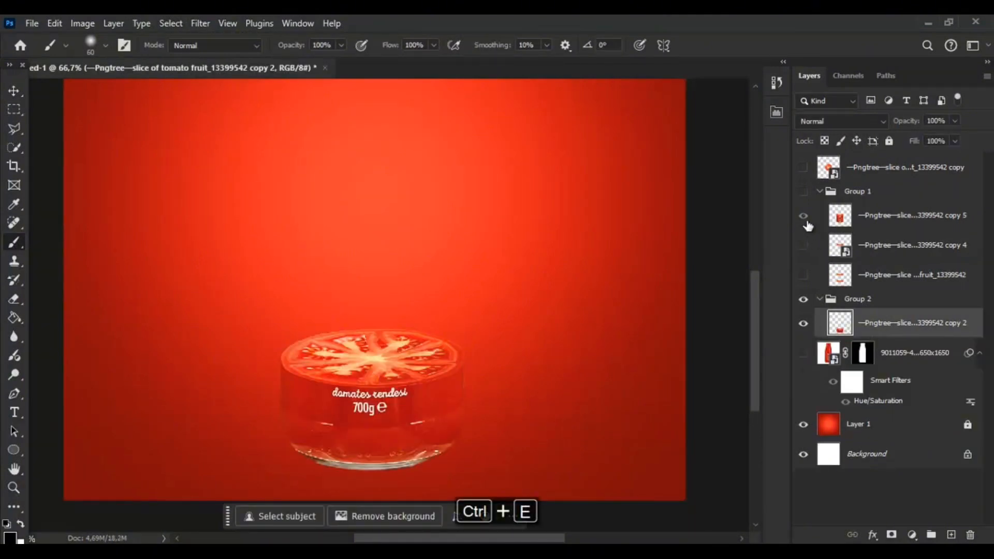
- Show Group 1 and the original full bottle layer again
click(803, 191)
key(ctrl+minus)
key(ctrl+minus)
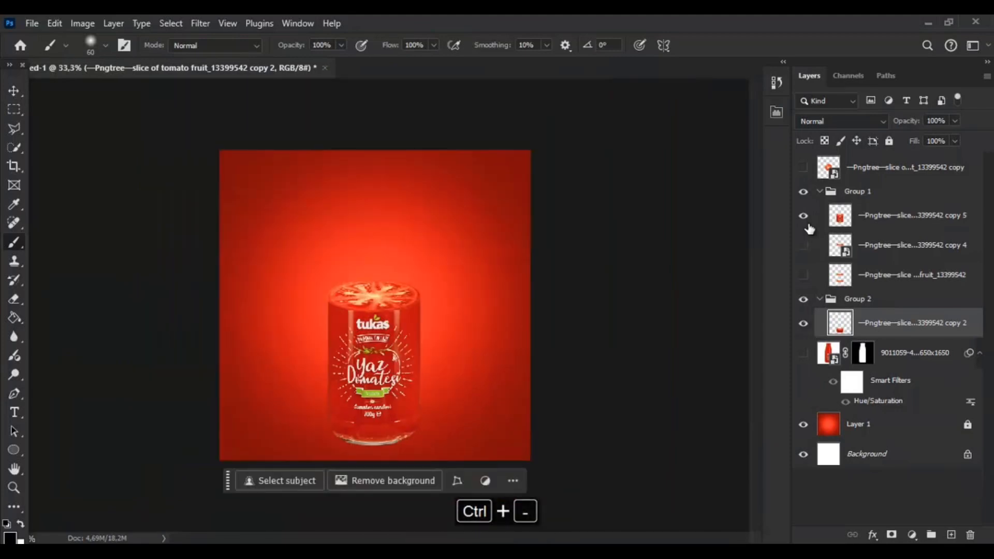
click(802, 352)
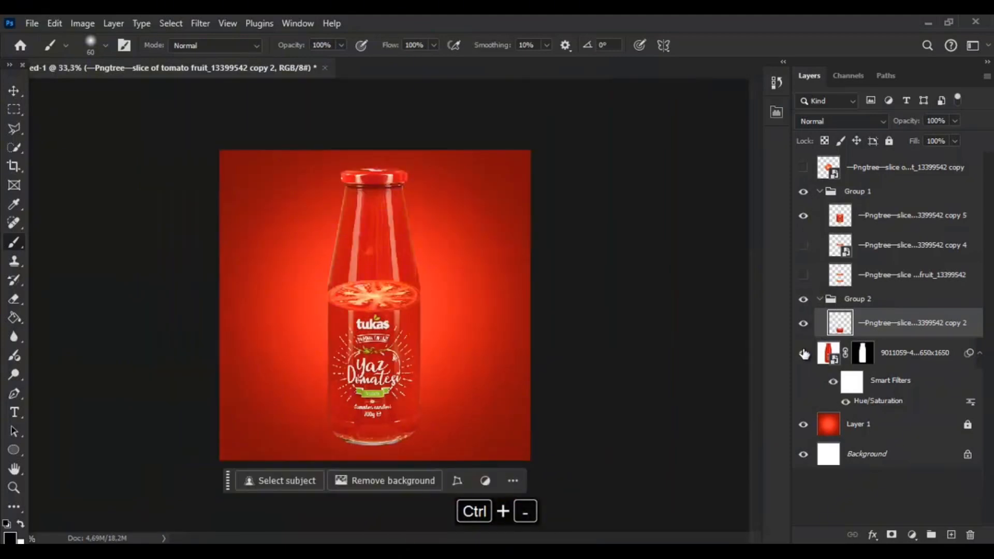
- Load the outline of Group 1's slice layer as a selection and add a polygonal area around the bottle's upper part
click(835, 282)
ctrl+click(838, 284)
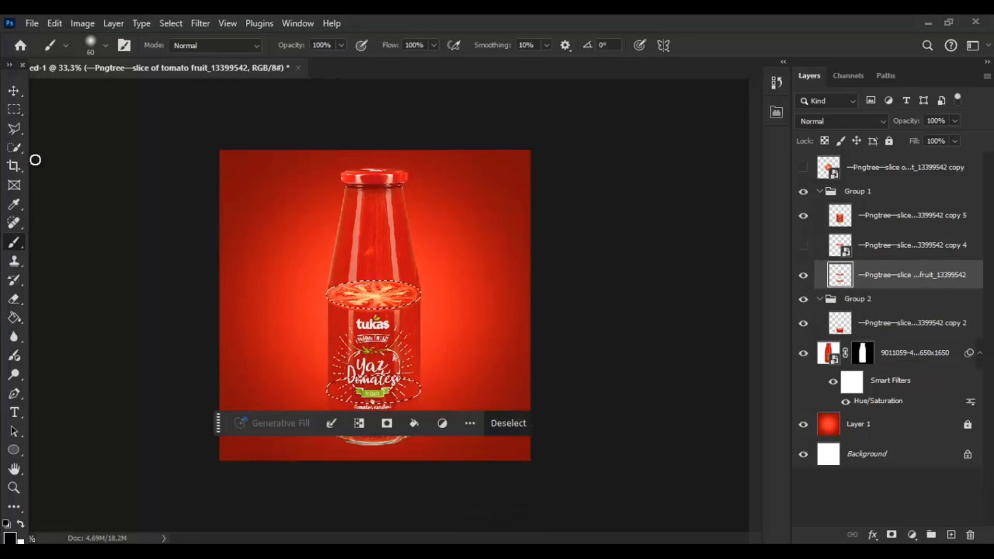
key(l)
drag(326, 296, 327, 161)
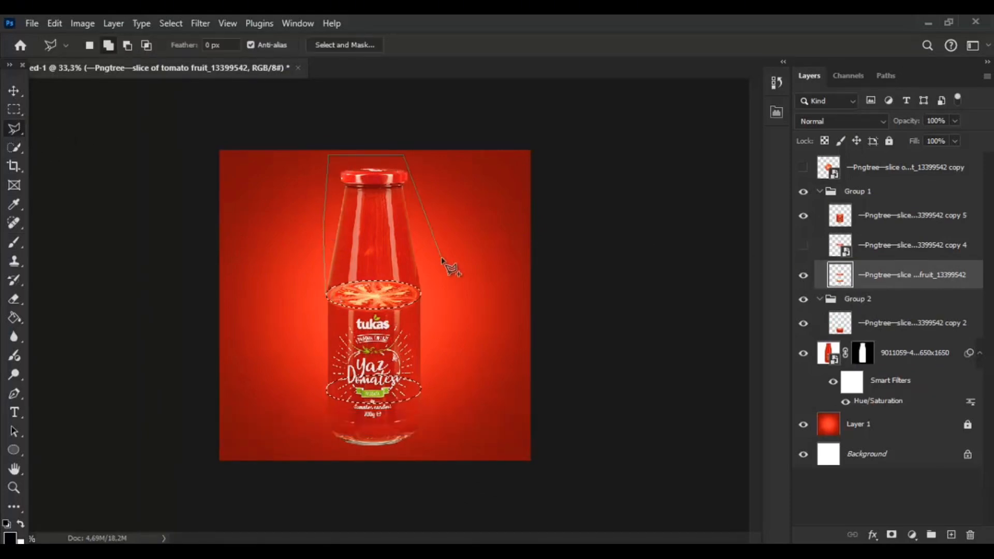
drag(425, 296, 421, 296)
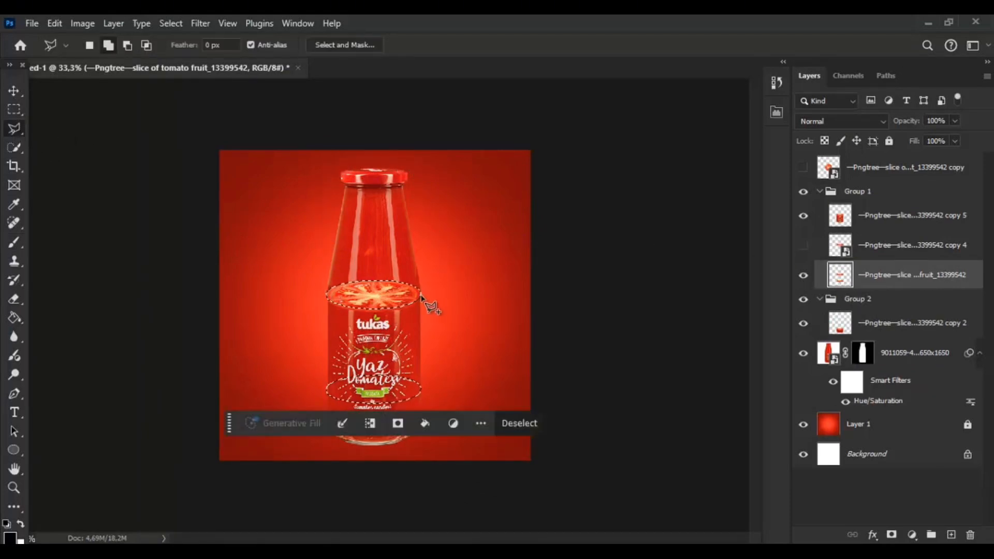
- Create a rasterized copy of the original bottle and mask it to the selected area
right_click(828, 355)
click(893, 355)
key(ctrl+z)
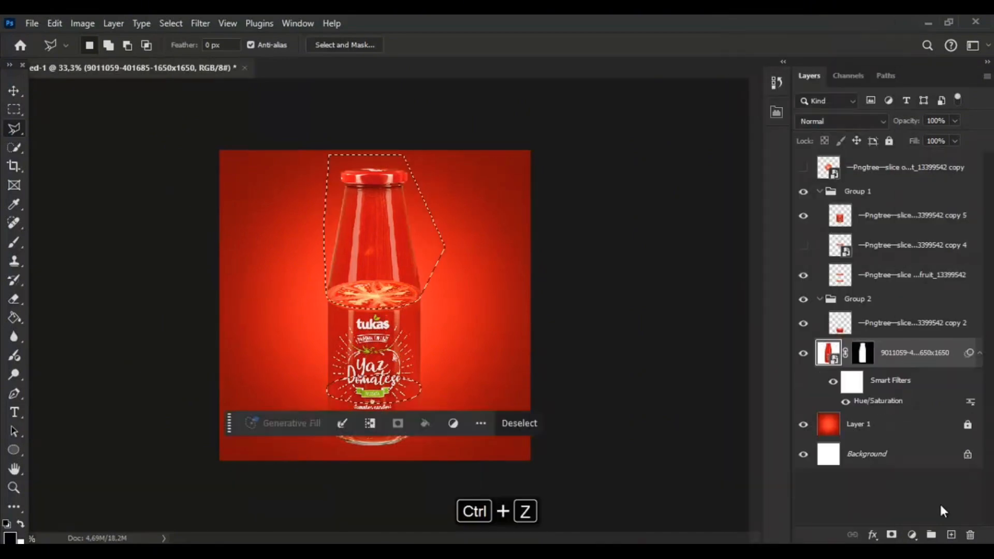
key(ctrl+j)
key(ctrl+e)
click(892, 534)
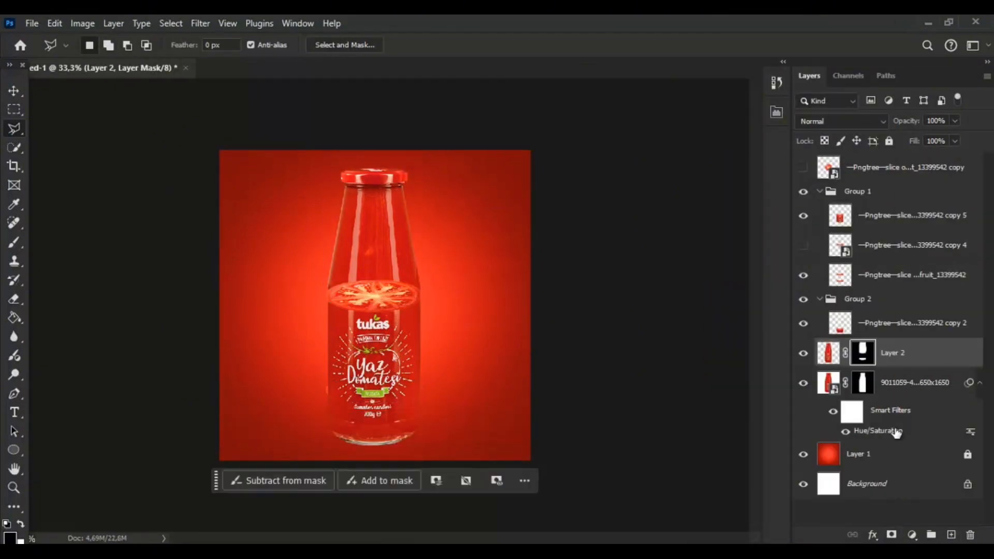
- Hide the other bottle and slice layers, and merge masked Layer 2 with a new empty layer
drag(804, 301, 804, 213)
key(ctrl+plus)
key(ctrl+plus)
click(829, 356)
click(950, 535)
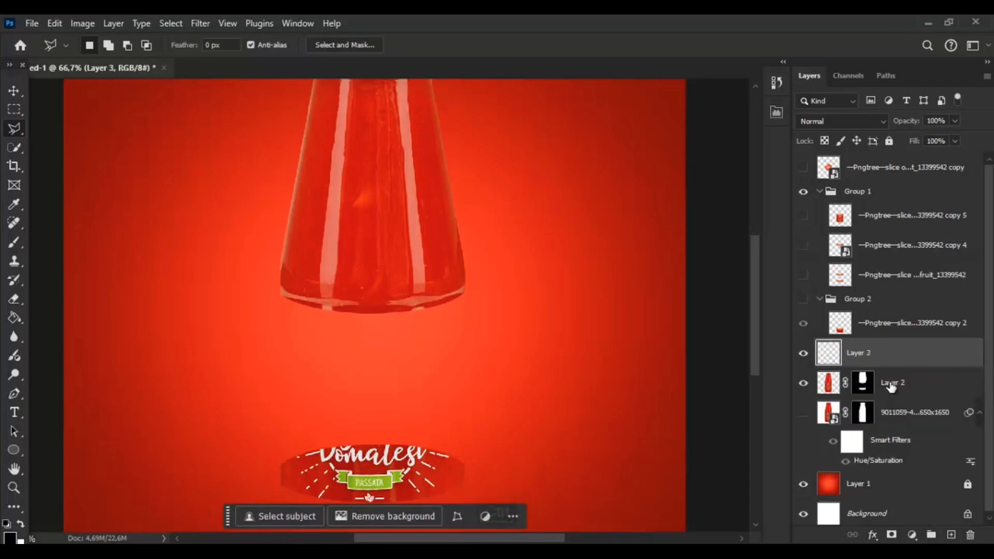
ctrl+click(892, 384)
key(ctrl+e)
- Try to mask Layer 3 with an inverted elliptical selection at the upper section's lower edge
right_click(14, 110)
click(68, 123)
drag(280, 271, 466, 295)
click(170, 24)
click(196, 80)
click(891, 535)
key(ctrl+z)
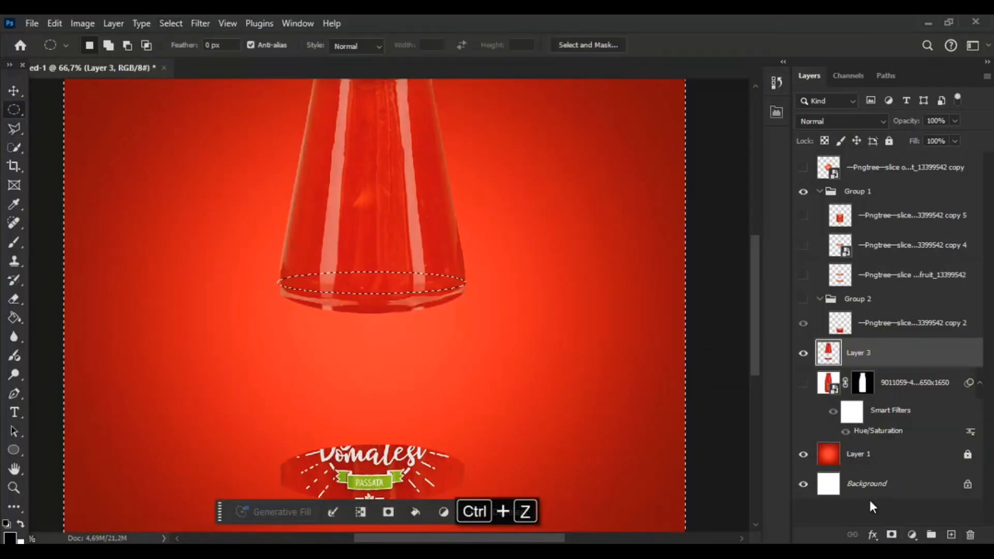
key(ctrl+z)
key(ctrl+z)
- Add a mask to Layer 3 and trim the upper section's lower edge along an inverted elliptical selection
click(891, 534)
mouse_move(280, 265)
mouse_down()
mouse_move(466, 289)
mouse_move(282, 286)
mouse_move(324, 305)
mouse_up()
click(171, 23)
click(196, 80)
click(14, 242)
key(ctrl+z)
key(ctrl+d)
- Paint black on Layer 3's mask over the leftover label strip below the upper section
key(ctrl+minus)
key(ctrl+minus)
key(ctrl+plus)
key(ctrl+plus)
drag(445, 414, 315, 397)
- Merge masked Layer 3 with a new empty layer
key(ctrl+minus)
key(ctrl+minus)
click(951, 535)
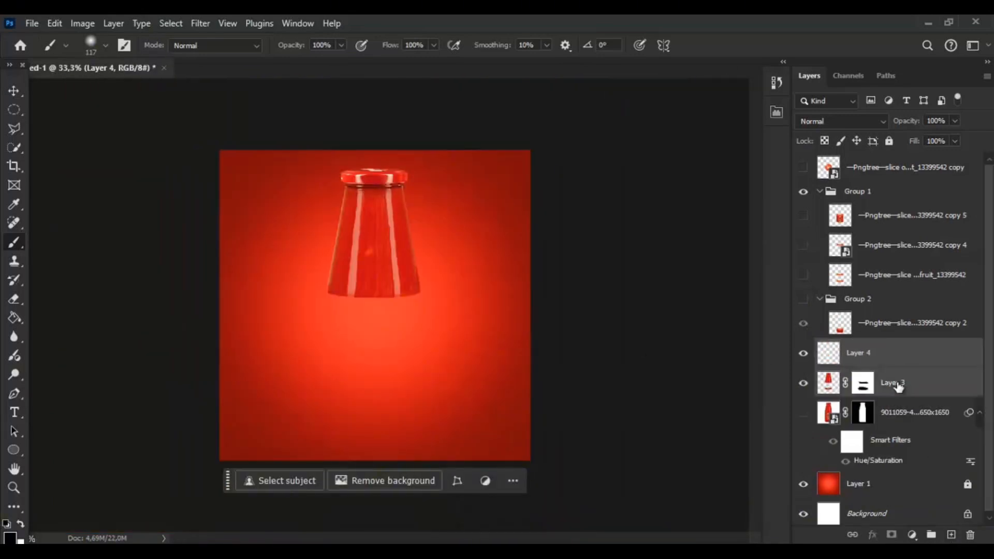
ctrl+click(903, 382)
key(ctrl+e)
- Place Layer 4 and the middle section above Group 1, and lower the middle section slightly on the canvas
drag(880, 353, 875, 180)
click(826, 243)
click(803, 245)
drag(874, 245, 874, 211)
click(14, 91)
drag(473, 286, 474, 301)
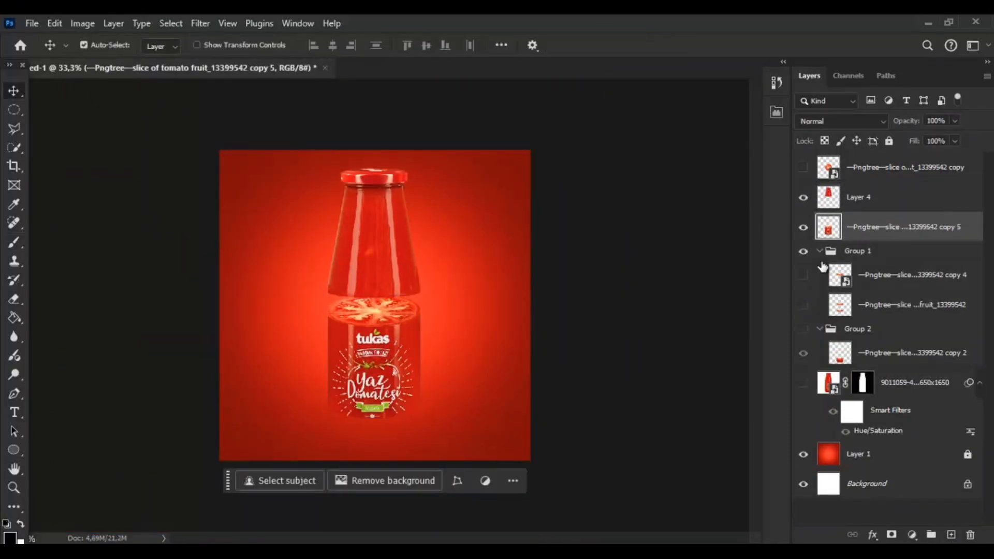
- Show Group 2 and move the bottle base layer out of the group
click(803, 328)
drag(875, 353, 874, 241)
drag(380, 406, 473, 391)
- Delete the leftover tomato slice layers and the emptied groups, keeping the base directly below the middle section
click(825, 285)
key(Delete)
click(865, 171)
key(Delete)
drag(826, 269, 826, 244)
click(858, 328)
key(Delete)
- Lock the original bottle layer, and spread the base downward and the upper section upward
click(889, 141)
click(979, 257)
drag(501, 355, 407, 411)
drag(380, 244, 380, 232)
- Try to select the upper section's curved lower edge with an elliptical marquee
click(14, 110)
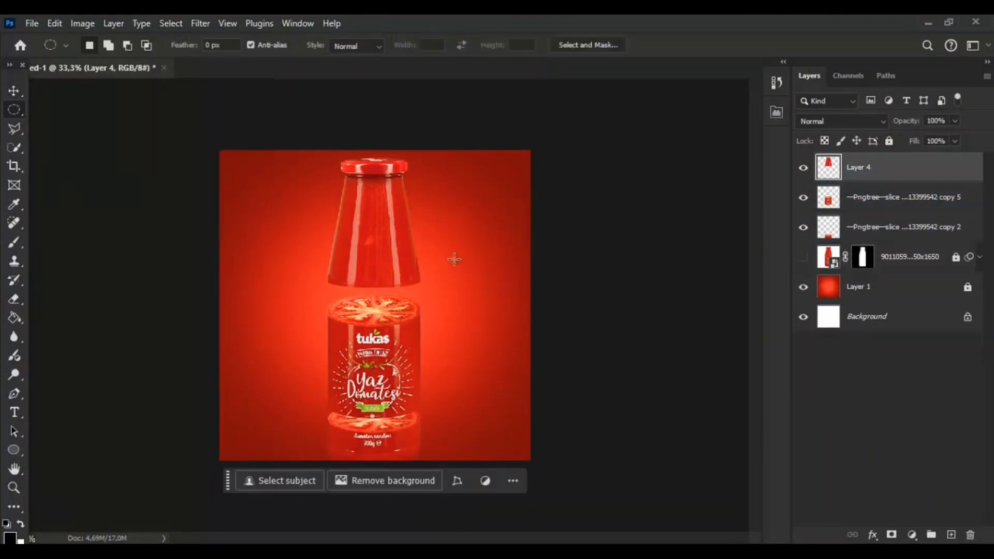
drag(420, 266, 329, 286)
key(ctrl+plus)
key(ctrl+plus)
key(ctrl+plus)
drag(512, 214, 231, 251)
key(ctrl+d)
- Set up a hard 34 px brush and add a white layer mask to Layer 4
key(b)
click(105, 45)
drag(329, 268, 272, 252)
key(ctrl+z)
click(891, 535)
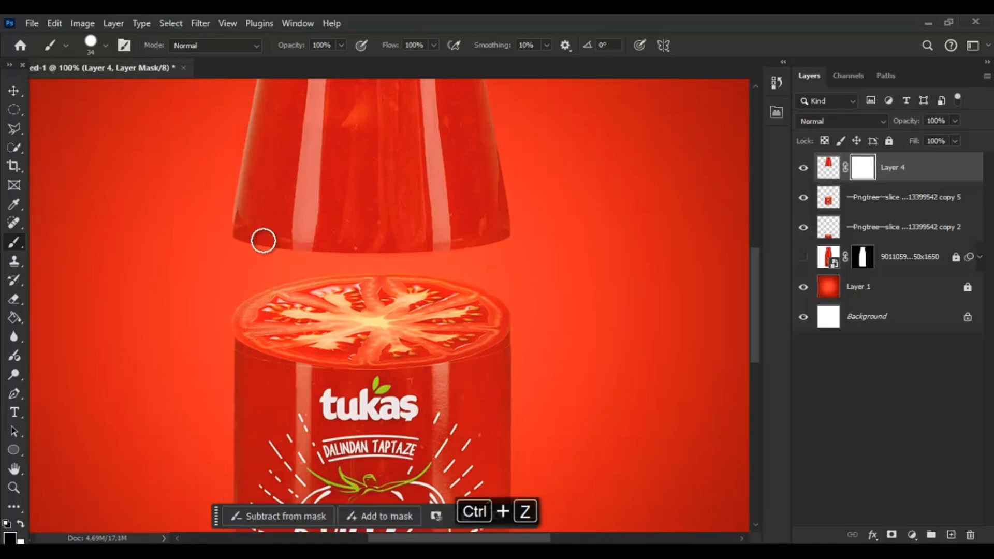
key(ctrl+minus)
key(ctrl+z)
- Draw an elliptical selection around the middle section's tomato slice and fill it with black on a new layer
key(m)
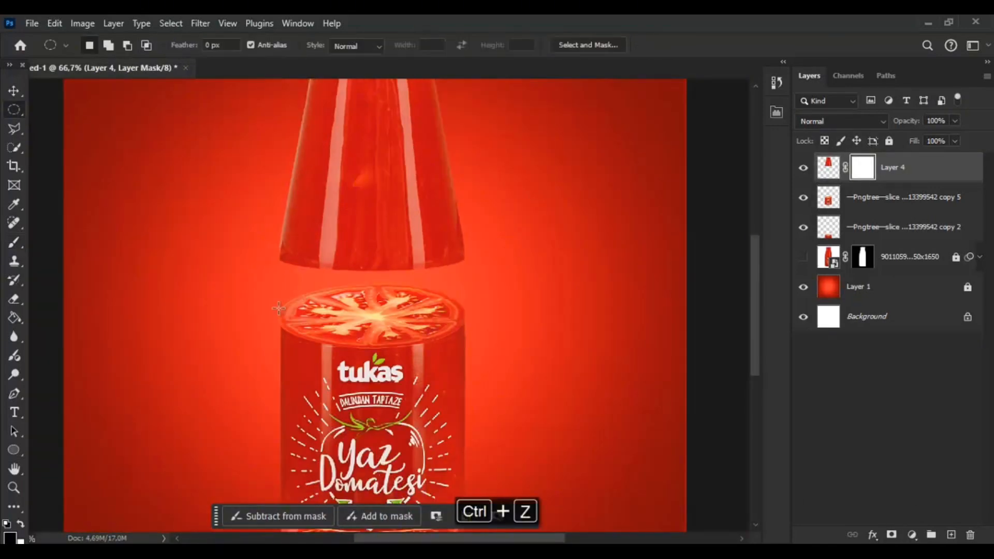
drag(465, 347, 276, 284)
click(951, 534)
click(14, 318)
click(398, 317)
- Move the black ellipse up onto the upper section's lower edge and deselect it
key(v)
mouse_move(410, 317)
mouse_down()
mouse_move(414, 244)
mouse_move(465, 242)
mouse_up()
key(ctrl+t)
key(Return)
key(ctrl+d)
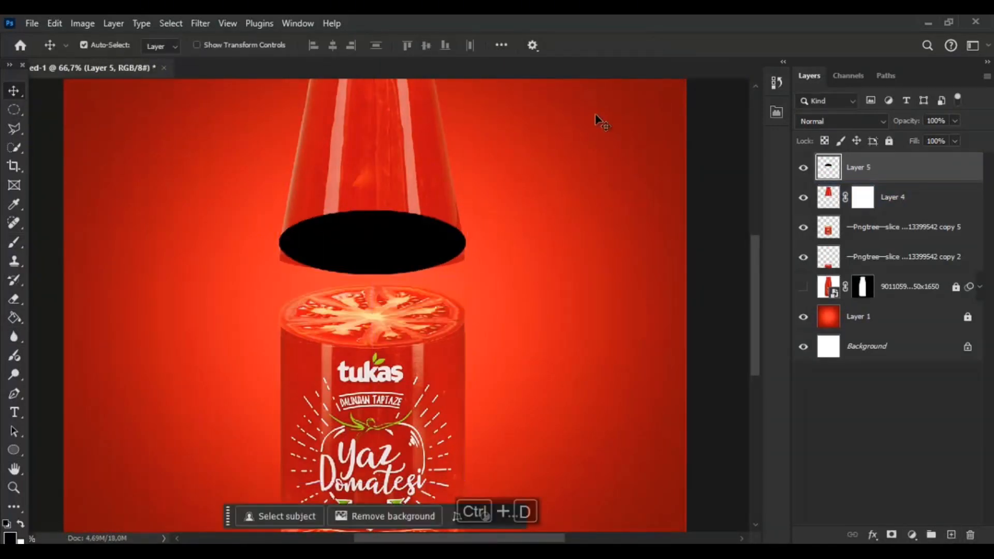
- Try to use the black ellipse's inverted outline as a selection on Layer 4's mask
ctrl+click(828, 167)
key(ctrl+shift+i)
click(864, 199)
key(ctrl+d)
click(802, 167)
click(803, 168)
- Set Layer 5's opacity to 57% and narrow the ellipse to fit the upper section's width
click(858, 168)
drag(906, 121, 884, 120)
drag(417, 233, 418, 234)
key(ctrl+t)
drag(281, 238, 284, 238)
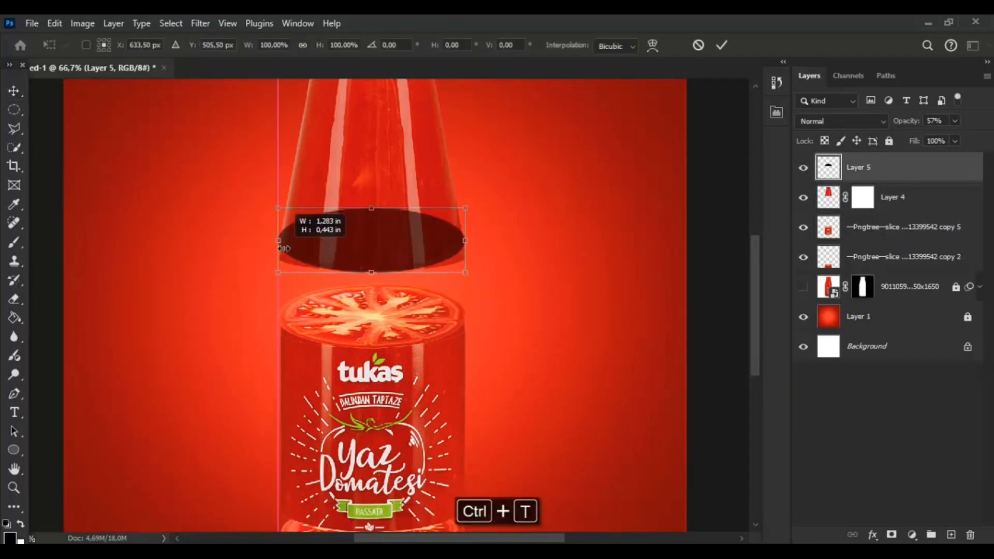
key(Return)
key(ctrl+plus)
key(ctrl+t)
drag(507, 207, 505, 208)
- Try to paint black on Layer 4's mask with the ellipse's outline selected
ctrl+click(828, 167)
click(803, 167)
click(862, 197)
drag(238, 243, 375, 266)
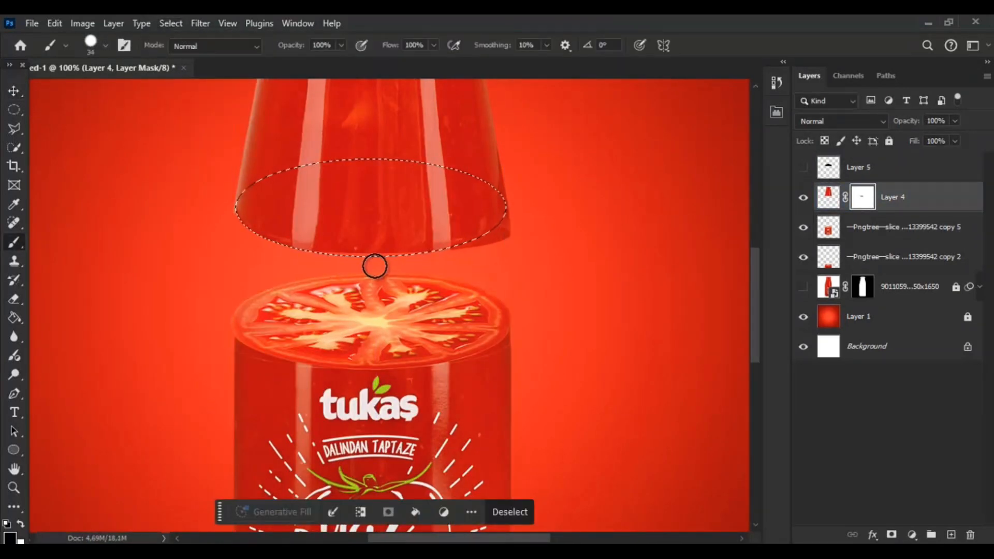
key(ctrl+z)
key(ctrl+d)
- Raise the ellipse slightly, hide it, and paint black on Layer 4's mask outside its outline along the lower edge
click(802, 167)
drag(420, 196, 421, 189)
ctrl+click(828, 167)
key(ctrl+shift+i)
click(803, 167)
click(862, 197)
drag(328, 239, 497, 228)
key(ctrl+d)
- Move the middle section and the bottle base upward to narrow the gaps between the sections
click(14, 91)
key(ctrl+minus)
key(ctrl+minus)
key(ctrl+minus)
click(828, 227)
drag(393, 323, 392, 309)
drag(388, 367, 386, 363)
drag(403, 441, 402, 423)
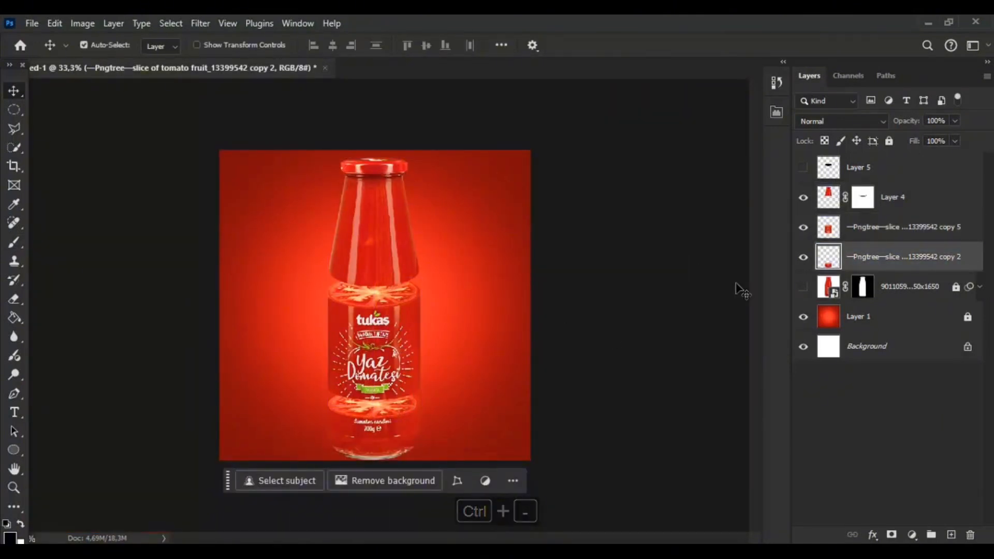
- Merge the upper section with its mask into a plain layer and duplicate it
click(880, 197)
key(ctrl+e)
key(ctrl+j)
- Apply Bevel & Emboss to Layer 6 copy with size 2 px, angle -91° and altitude 32°
double_click(924, 208)
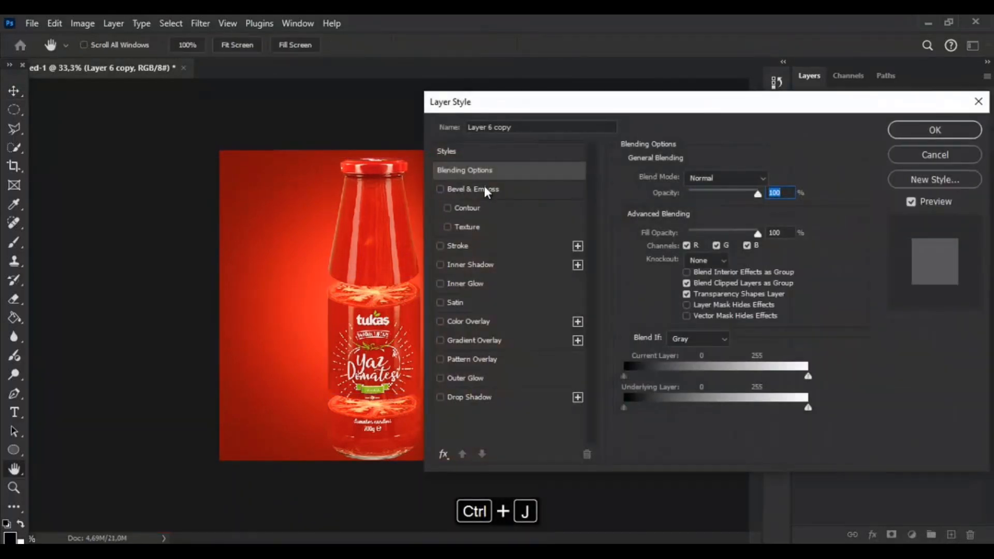
click(483, 187)
click(682, 238)
click(691, 317)
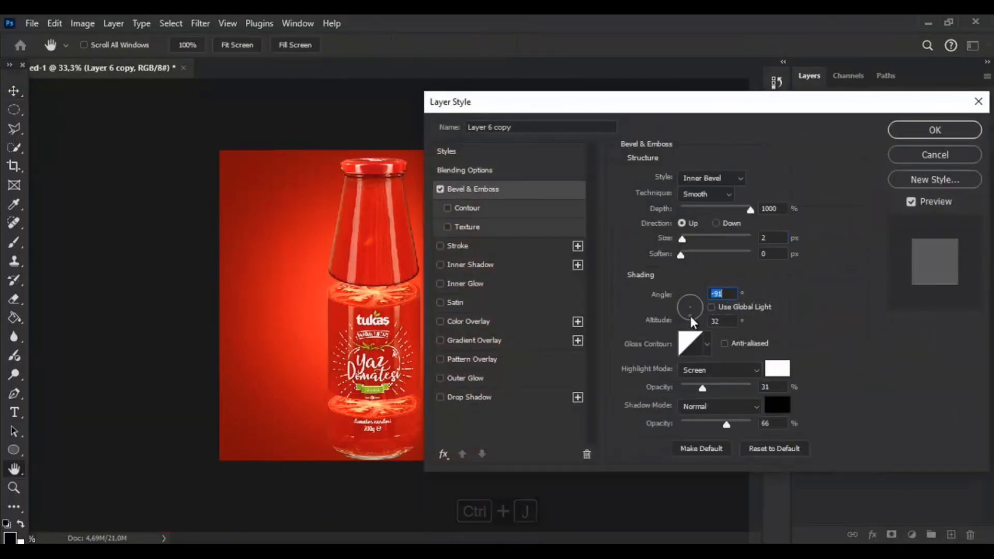
click(932, 131)
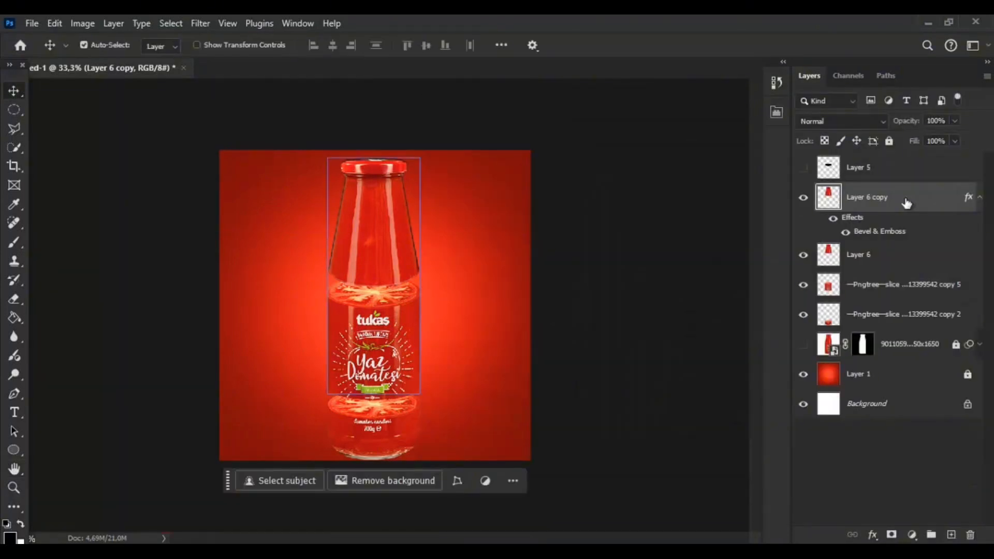
- Merge the bevelled Layer 6 copy with a new empty layer to bake in its effect
right_click(919, 201)
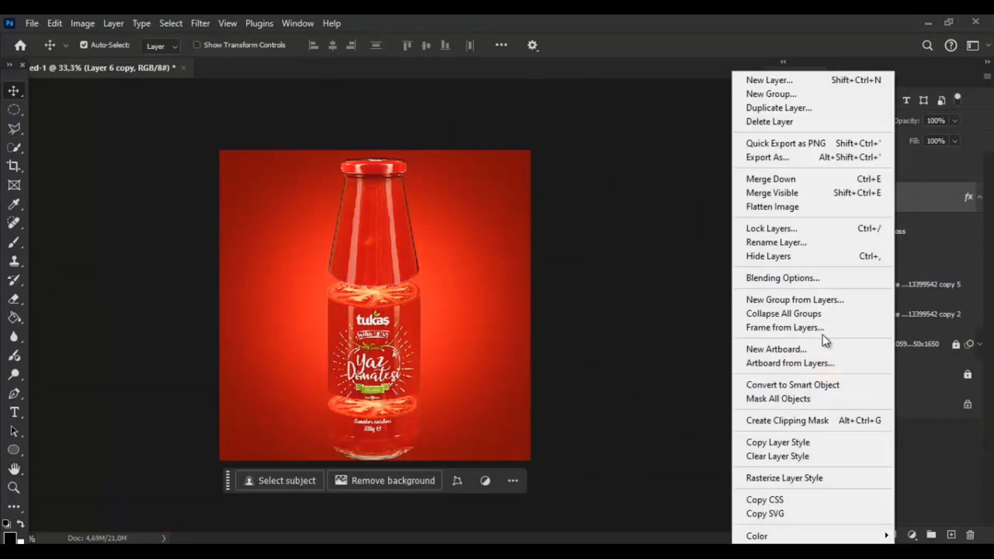
click(793, 443)
click(948, 535)
shift+click(876, 229)
key(ctrl+e)
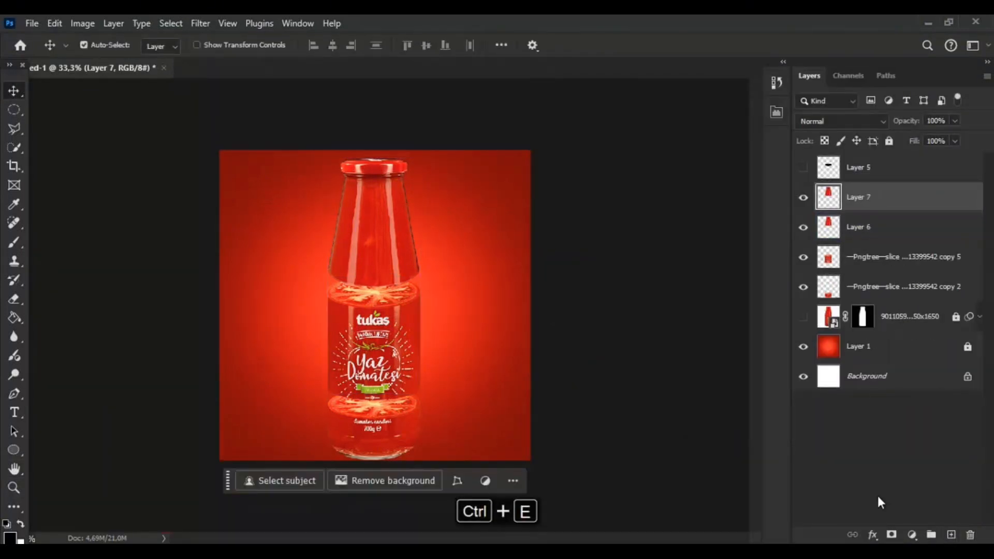
- Add a layer mask to Layer 7 and invert it to black
click(891, 534)
key(ctrl+i)
ctrl+click(844, 231)
- Paint white on Layer 7's mask with a soft brush along the upper section's lower cut edge, then merge it with Layer 6
click(18, 242)
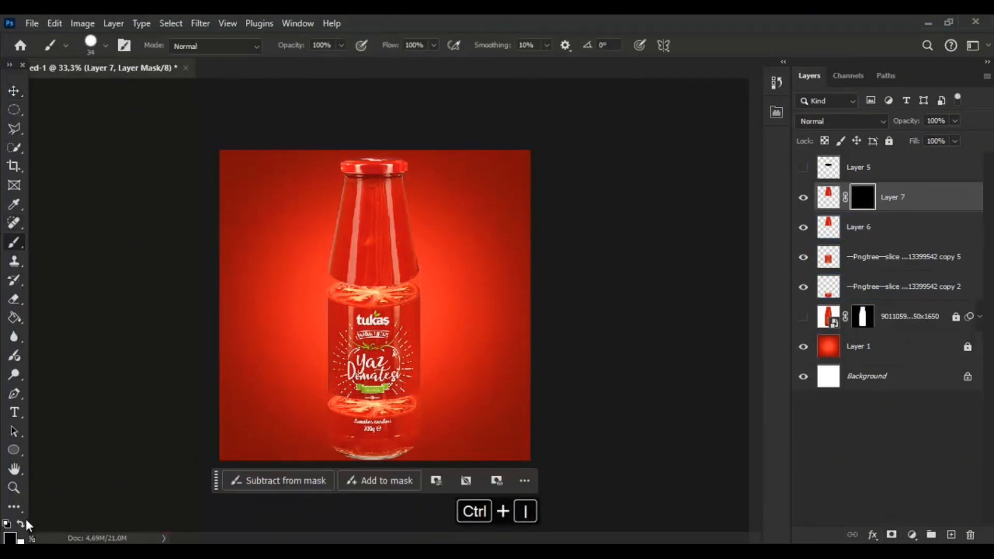
click(94, 47)
drag(96, 126, 80, 124)
drag(355, 284, 369, 284)
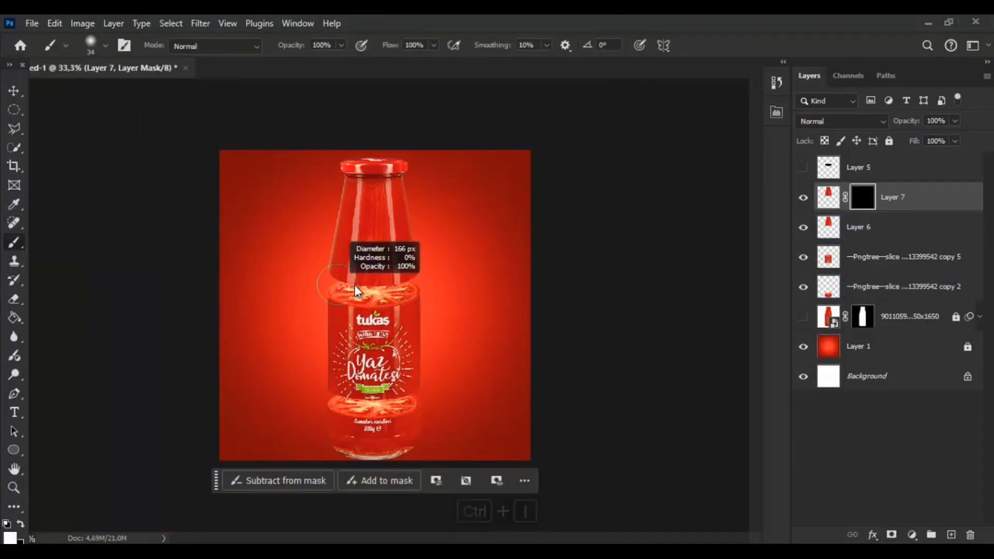
key(ctrl+plus)
key(ctrl+plus)
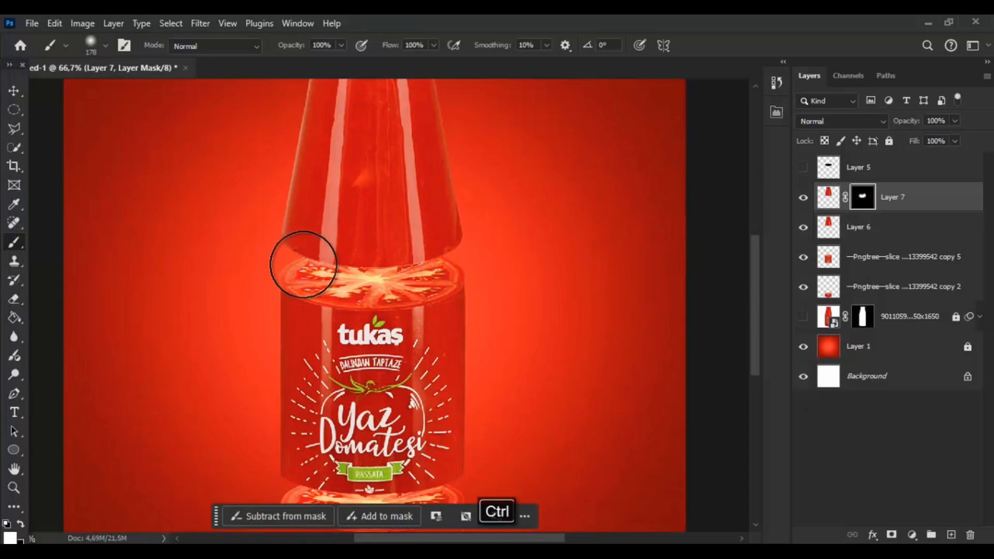
key(ctrl+e)
- Duplicate the middle bottle section's layer and paste the Bevel & Emboss style onto the copy
click(878, 228)
key(ctrl+j)
right_click(878, 228)
click(762, 473)
drag(753, 334, 756, 352)
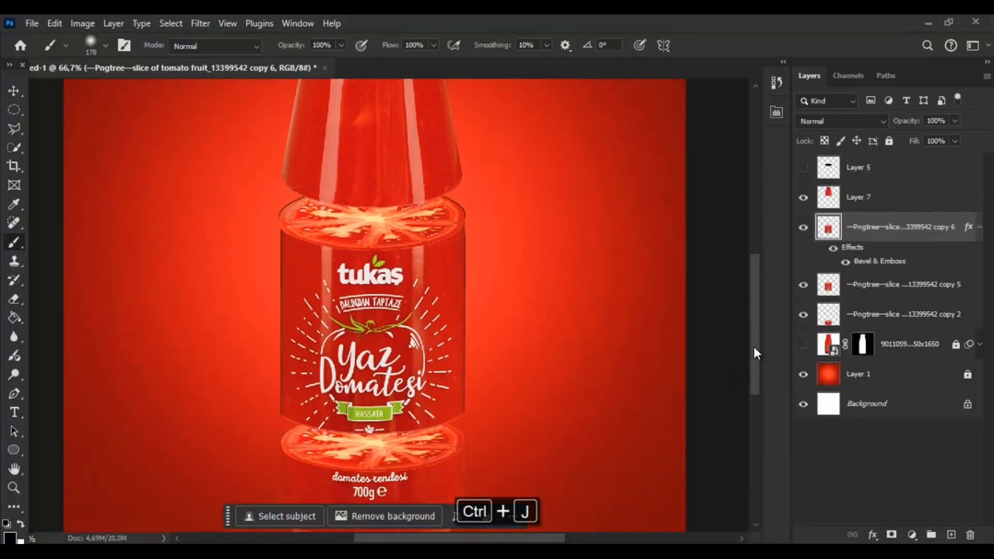
- Mask the bevelled middle section in black, reveal its bevel along the lower cut edge, and merge it with the original section
click(891, 534)
key(ctrl+i)
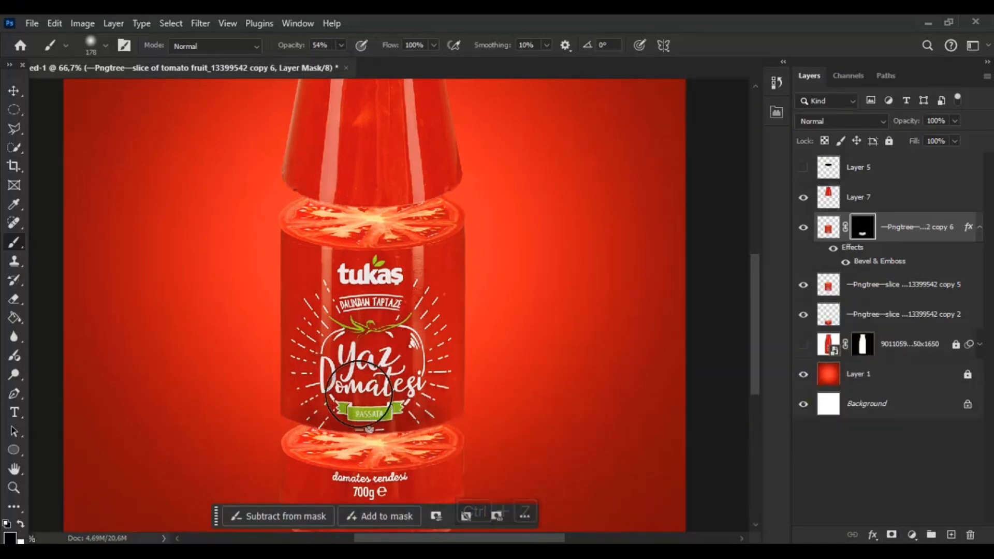
click(893, 288)
key(ctrl+e)
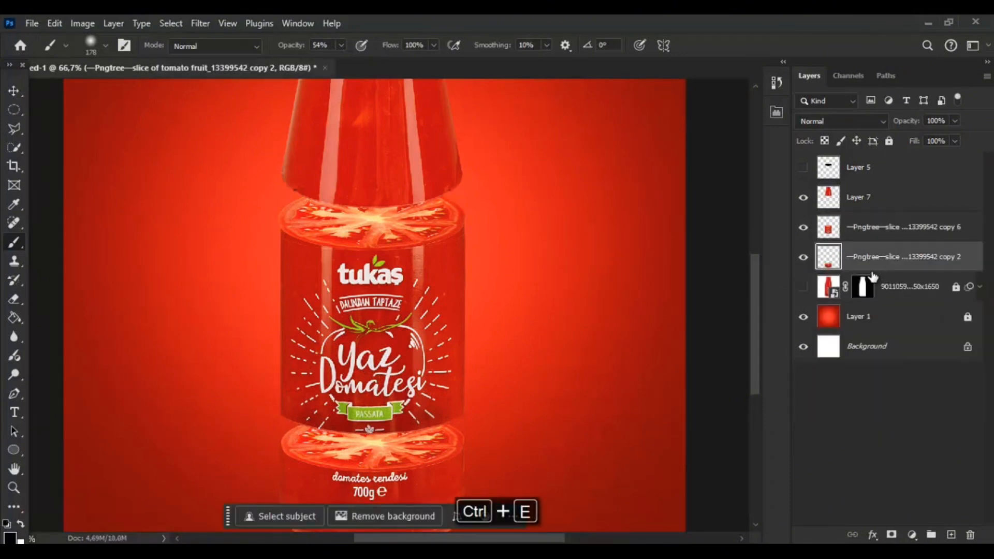
- Delete the hidden Layer 5
click(834, 177)
key(Delete)
key(ctrl+minus)
key(ctrl+minus)
- Scale down all three bottle sections together and tilt them counterclockwise
ctrl+click(872, 198)
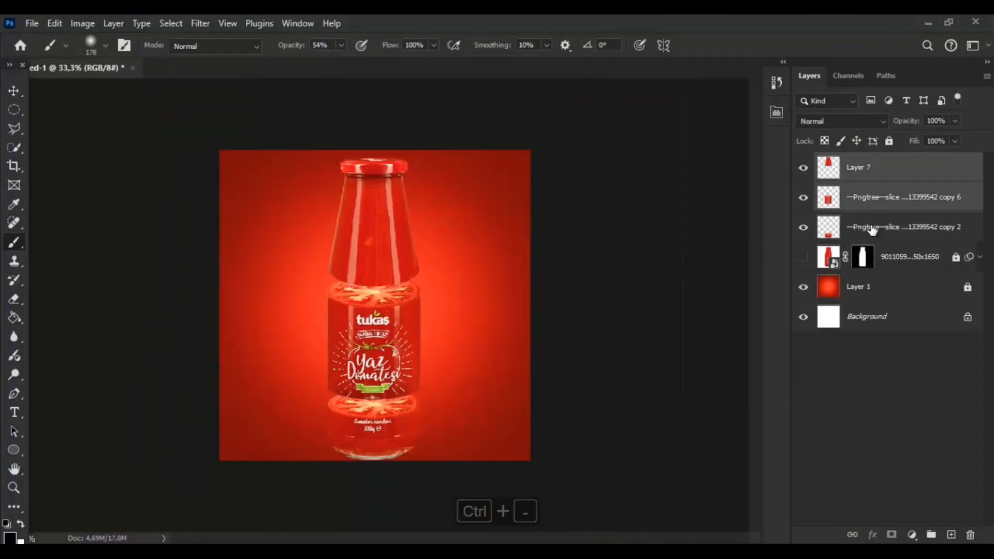
ctrl+click(871, 228)
key(ctrl+t)
drag(420, 158, 400, 176)
key(Return)
- Lift the upper bottle section away from the middle one and rotate it clockwise
key(ctrl+plus)
click(340, 207)
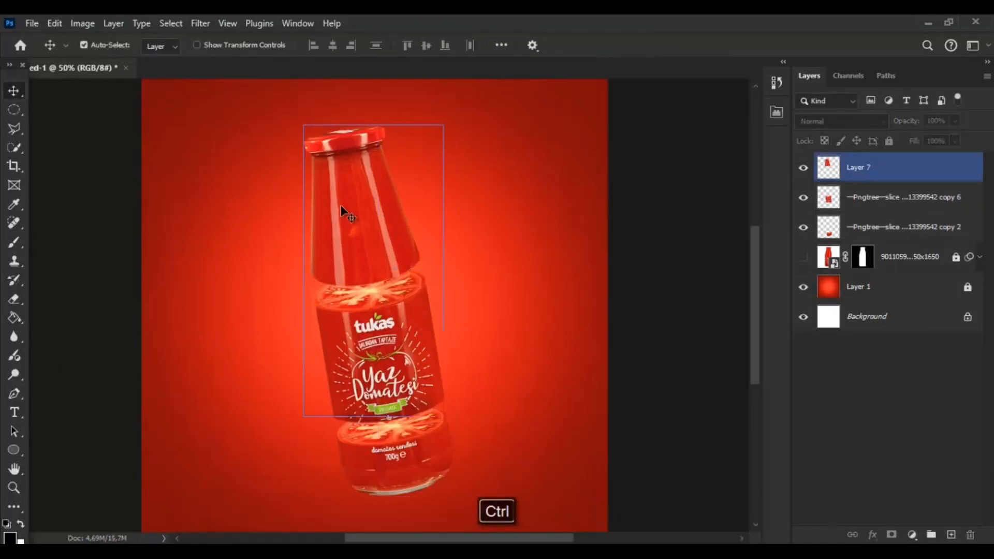
drag(341, 206, 321, 187)
key(ctrl+t)
drag(438, 100, 462, 144)
key(Return)
- Rotate the bottom bottle section about 22° clockwise and place it slightly lower beneath the middle section
click(877, 225)
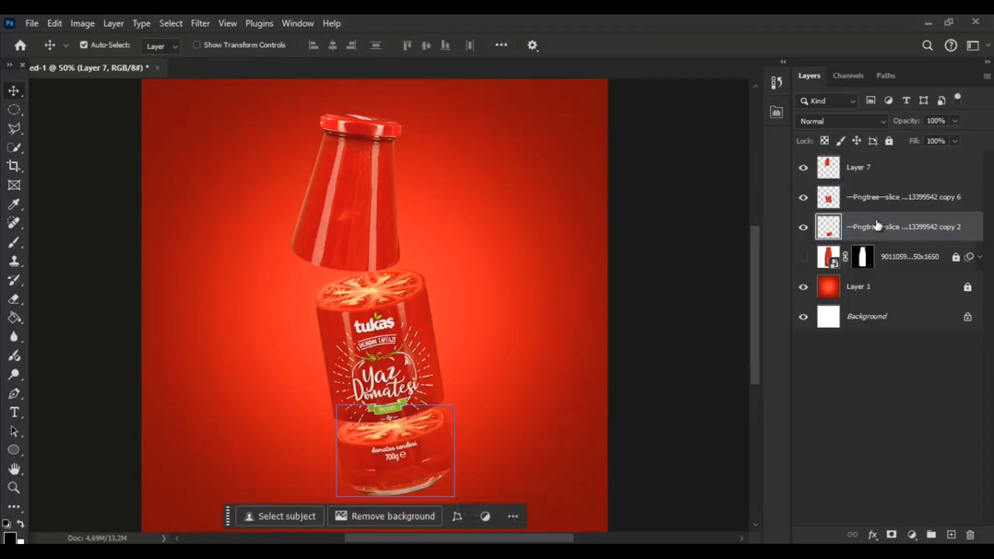
key(ctrl+t)
drag(433, 449, 469, 443)
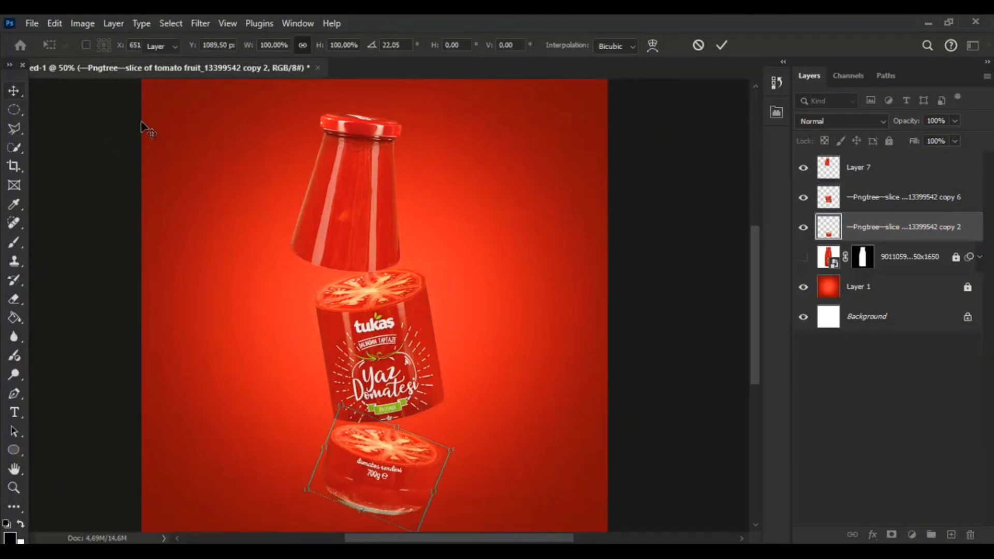
key(Return)
- Shift the upper bottle section to the right above the middle one and rotate it further clockwise
click(839, 170)
drag(363, 215, 380, 215)
key(ctrl+t)
drag(425, 105, 456, 105)
key(Return)
click(14, 110)
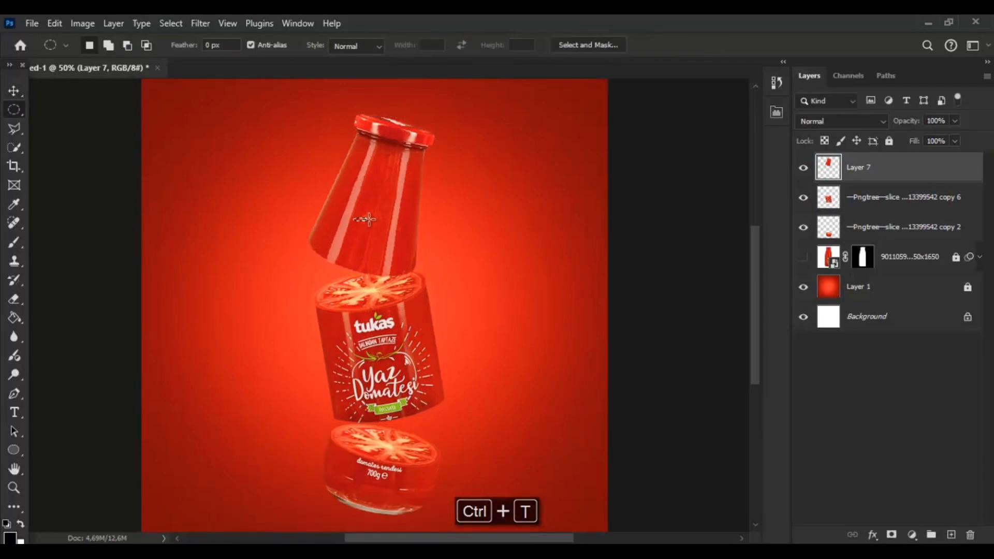
key(v)
key(ctrl+d)
drag(367, 156, 386, 157)
key(ctrl+minus)
key(ctrl+plus)
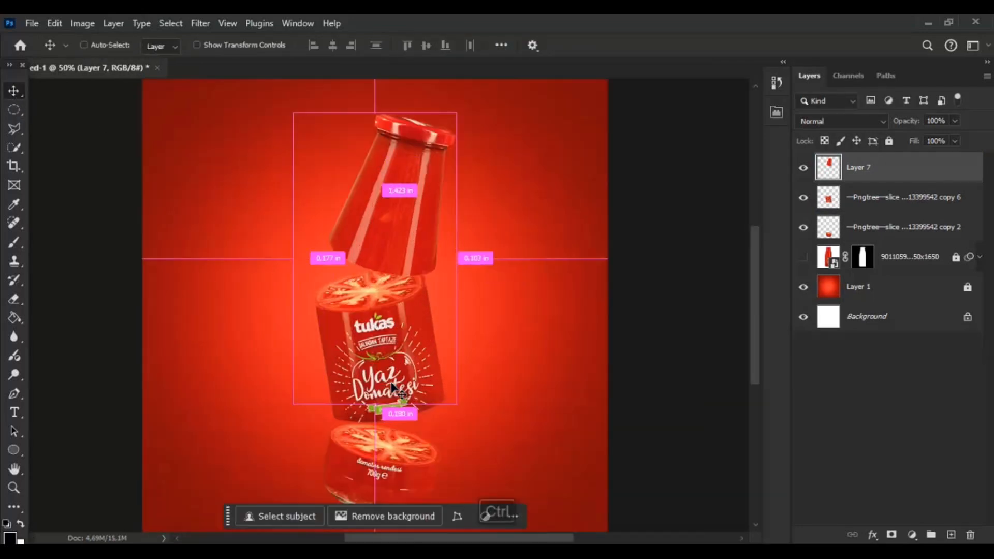
- Nudge the bottom bottle section up closer to the middle section
drag(411, 484, 410, 476)
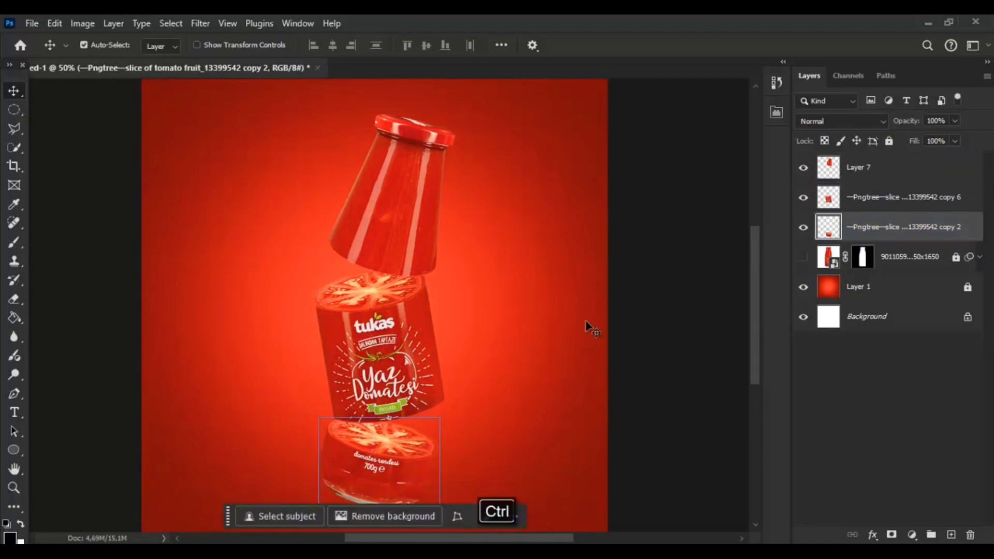
key(ctrl+minus)
key(ctrl+minus)
key(ctrl+minus)
key(ctrl+plus)
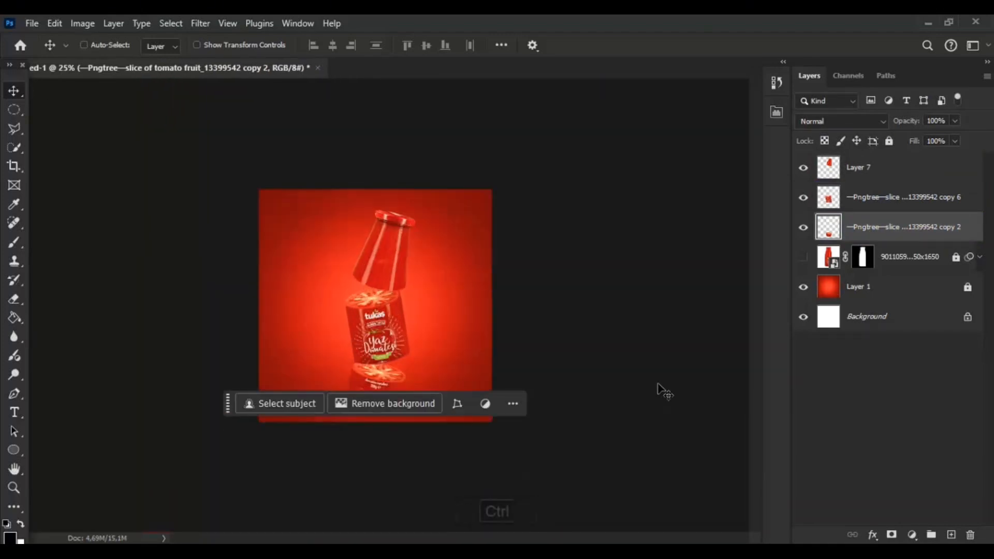
key(ctrl+plus)
key(ctrl+plus)
- Paint a soft black shadow over the bottom section's tomato slice on a new layer, limited to that section's outline
drag(755, 347, 757, 362)
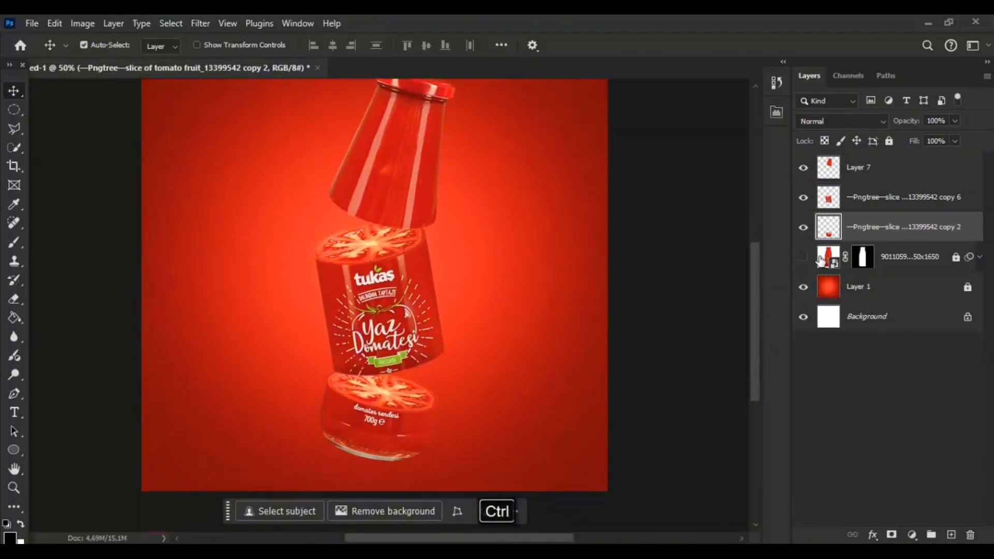
ctrl+click(831, 233)
click(950, 534)
key(b)
alt+right_click(323, 396)
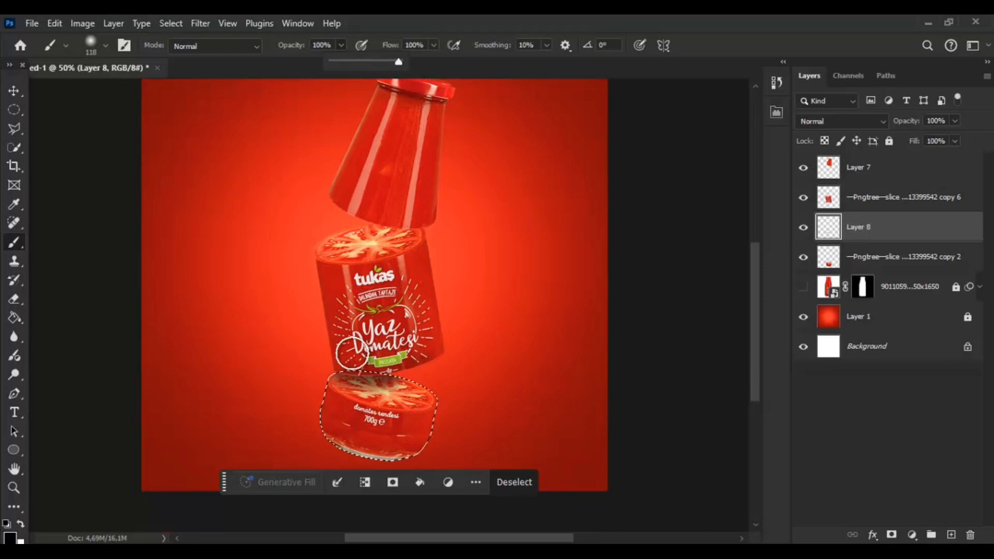
- Soften the bottom slice's shadow on Layer 8 with a Motion Blur
click(201, 23)
mouse_move(264, 199)
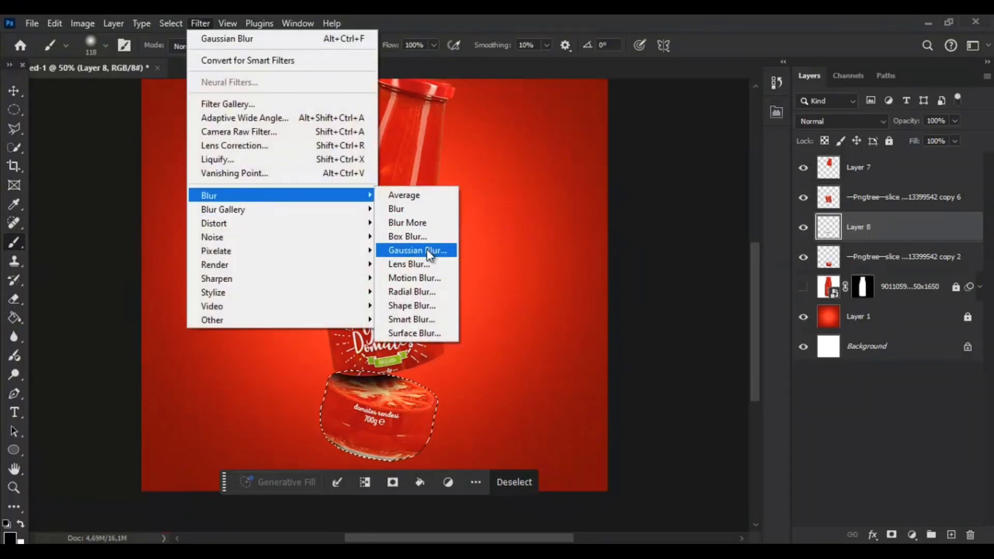
click(429, 283)
click(864, 123)
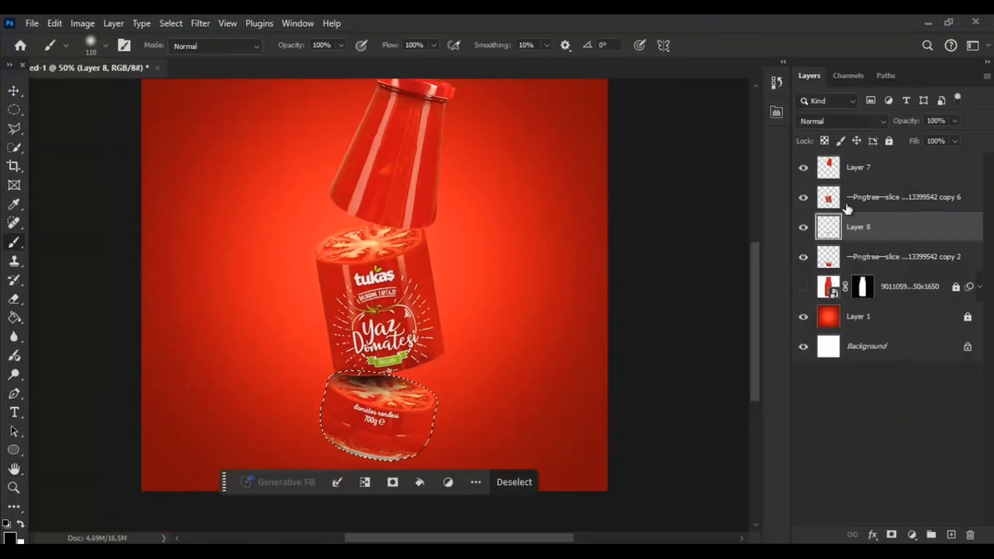
- Load the middle section's outline as a selection and paint a black shadow over its tomato slice on a new layer
ctrl+click(832, 201)
click(859, 199)
click(951, 535)
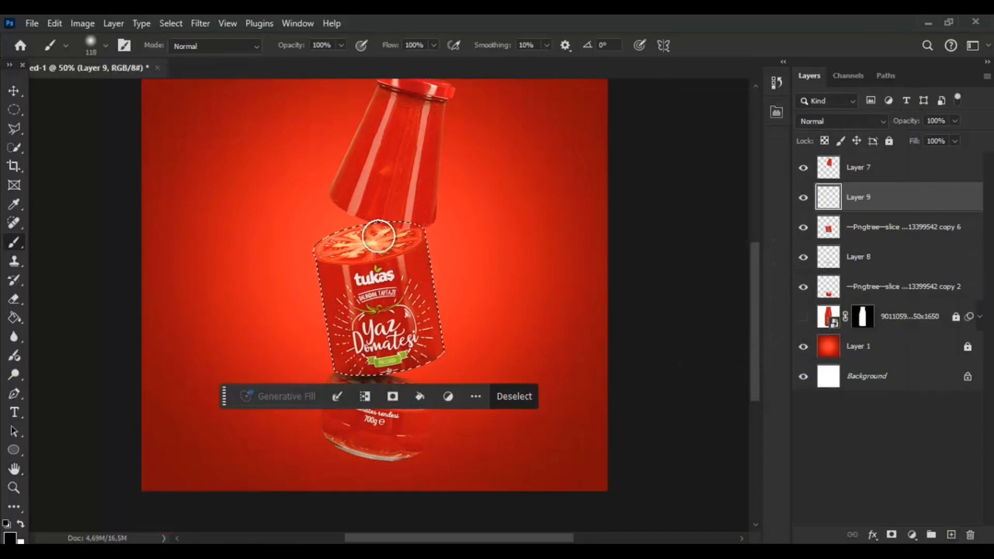
- Apply Motion Blur to the middle slice's shadow with an angle of about 8° and distance 138 px, and deselect
click(200, 23)
mouse_move(229, 210)
click(410, 292)
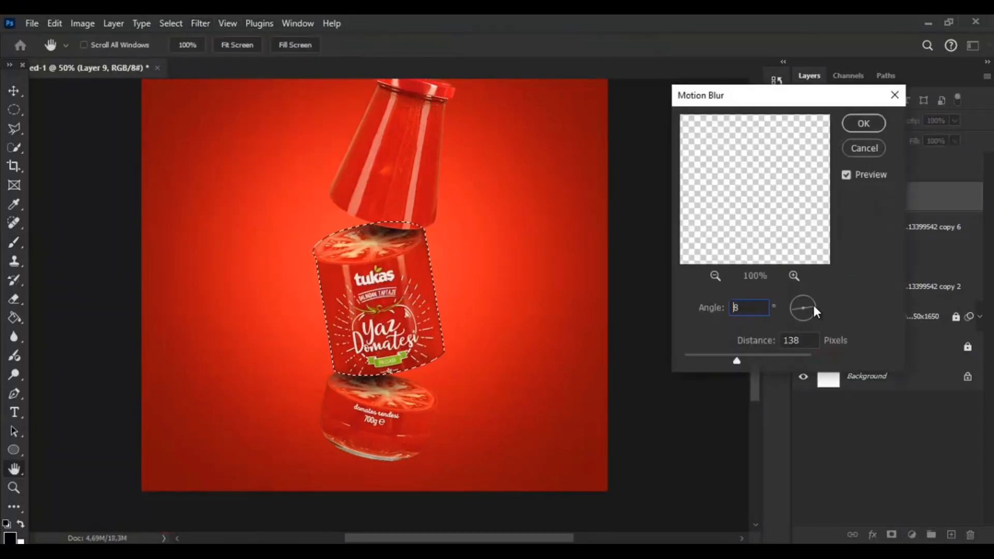
click(867, 120)
key(b)
key(ctrl+minus)
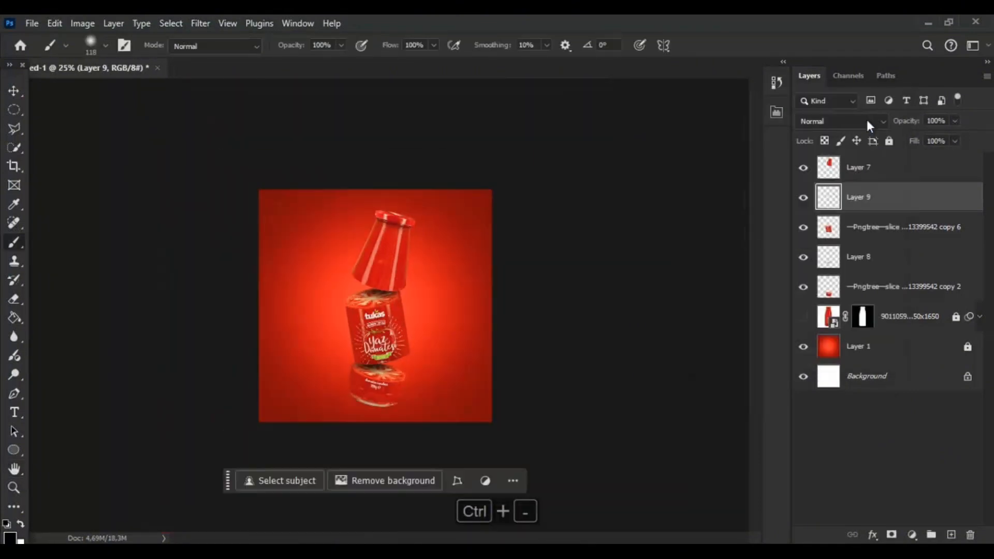
- Group the three bottle sections together with their two shadow layers
ctrl+click(899, 230)
ctrl+click(880, 258)
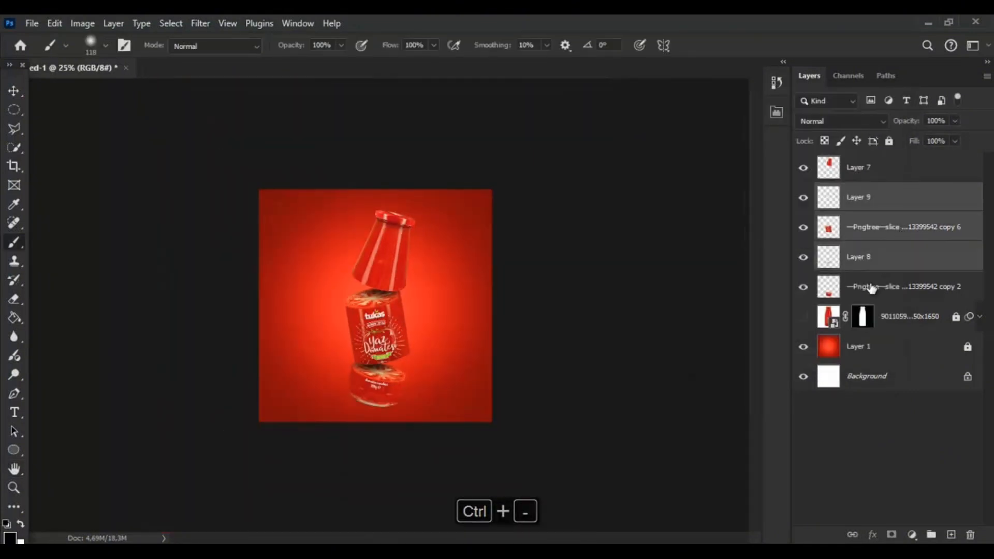
ctrl+click(871, 286)
ctrl+click(866, 175)
key(ctrl+g)
- Scale the bottle group to about 92% and rotate it about 12.6° clockwise
key(ctrl+t)
mouse_move(416, 217)
mouse_down()
mouse_move(451, 215)
mouse_move(430, 229)
mouse_up()
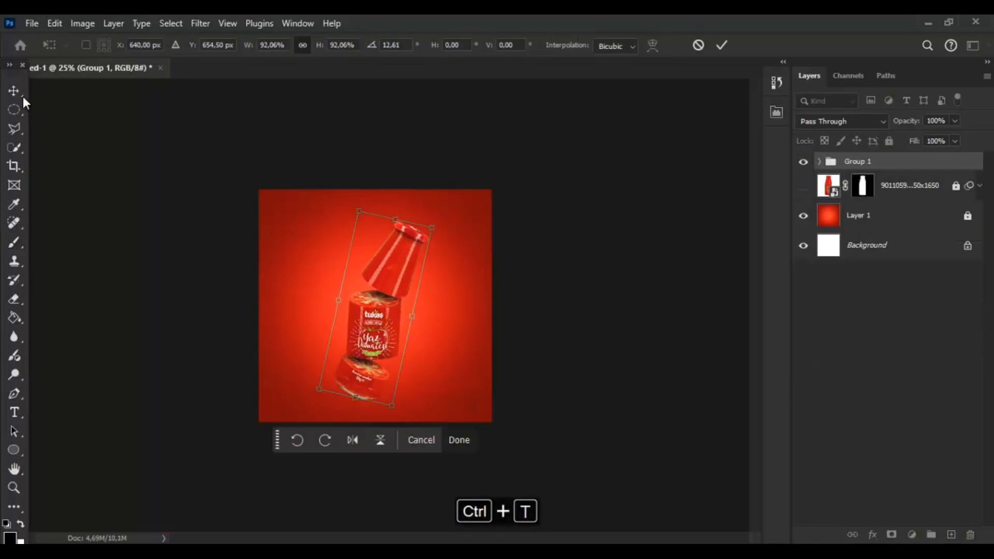
key(Return)
- Draw a thin flat ellipse beneath the bottle on a new layer above Layer 1 and fill it with black
key(ctrl+plus)
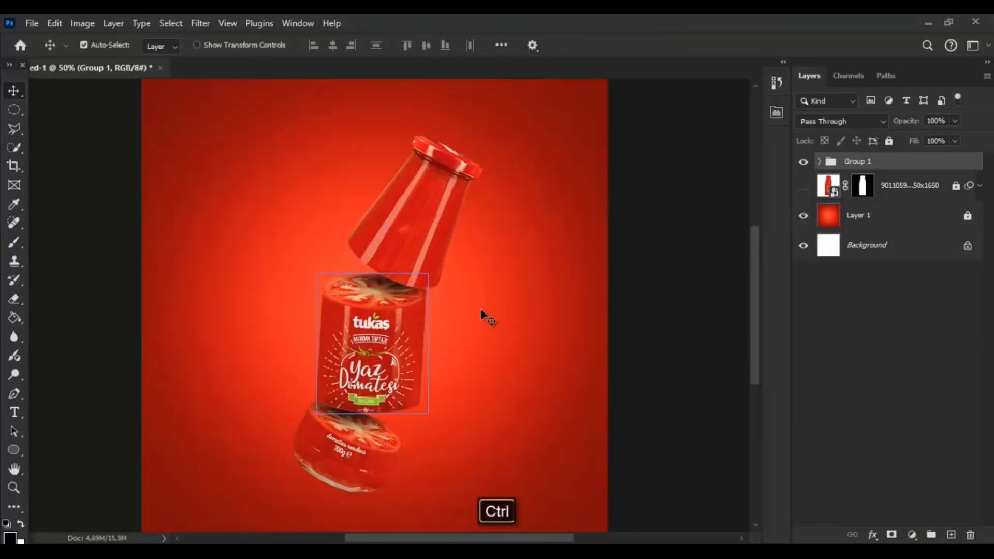
mouse_move(756, 345)
mouse_down()
mouse_move(754, 362)
mouse_move(753, 353)
mouse_up()
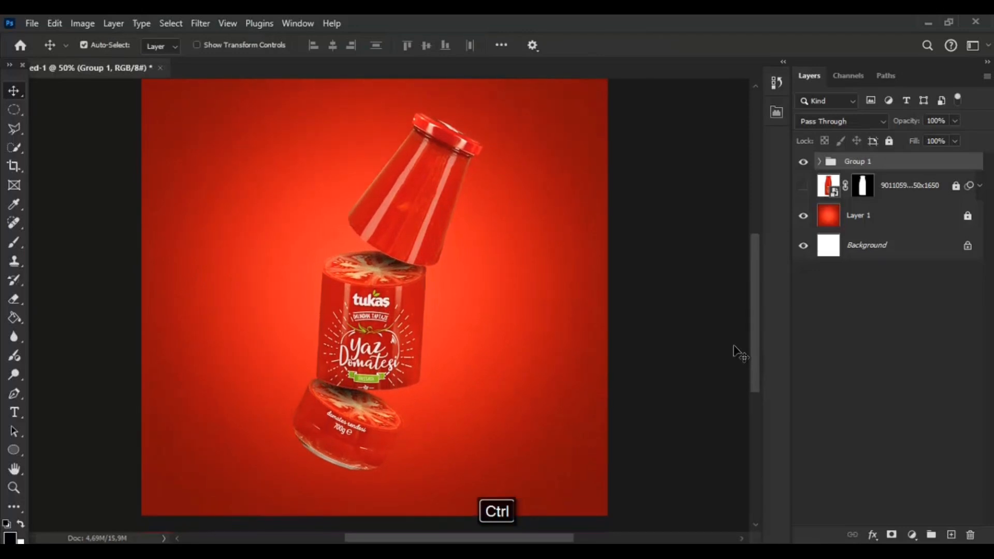
click(874, 216)
click(951, 535)
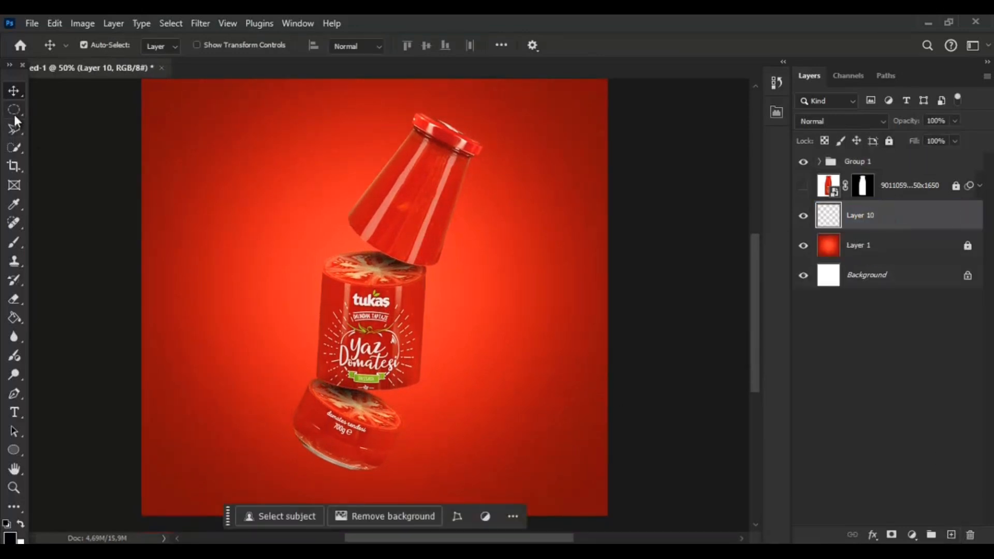
click(14, 109)
mouse_move(384, 469)
mouse_down()
mouse_move(237, 461)
mouse_move(261, 471)
mouse_up()
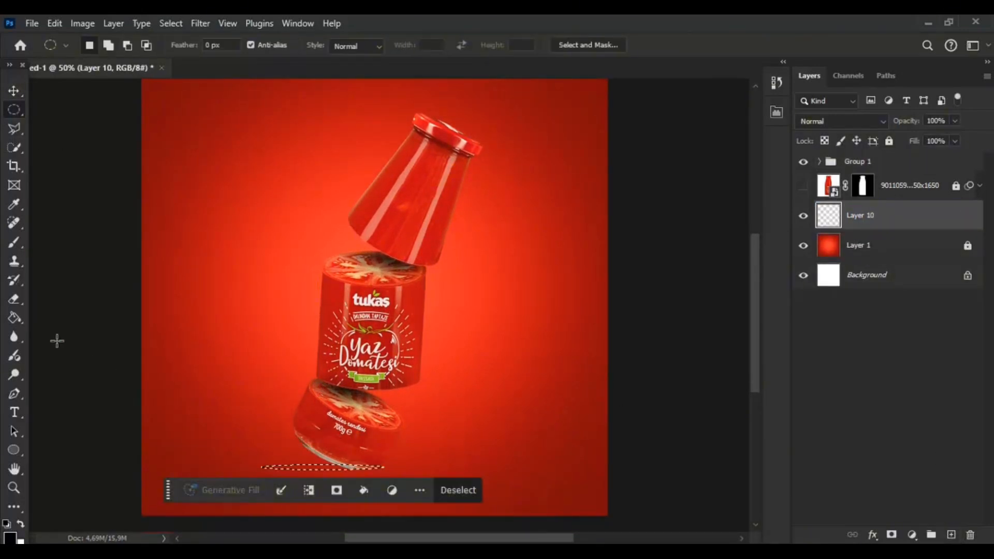
click(14, 317)
key(ctrl+d)
- Apply Motion Blur to the ground shadow with an angle of 9° and a distance of 197 px
click(201, 24)
mouse_move(233, 207)
click(425, 290)
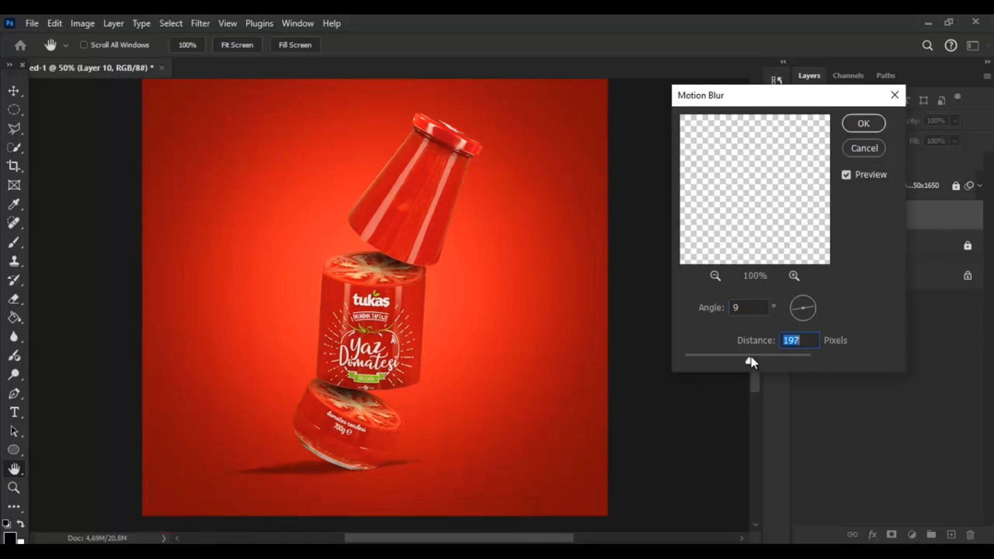
click(863, 123)
- Apply Gaussian Blur to the ground shadow with a radius of 4.3 px
click(200, 24)
mouse_move(233, 210)
click(414, 262)
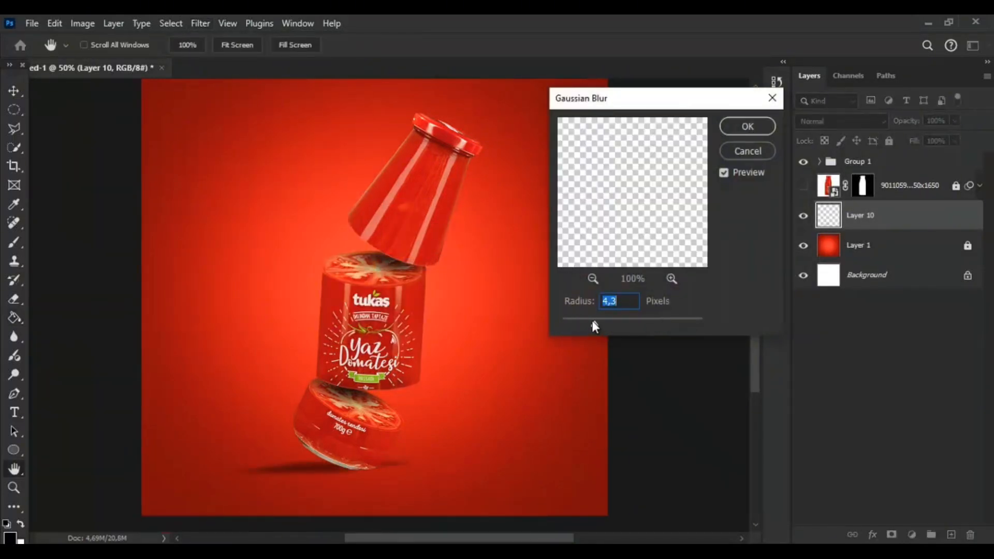
click(753, 126)
- Move the ground shadow slightly down under the bottle's base
key(v)
key(ctrl+t)
drag(373, 468, 374, 477)
key(Return)
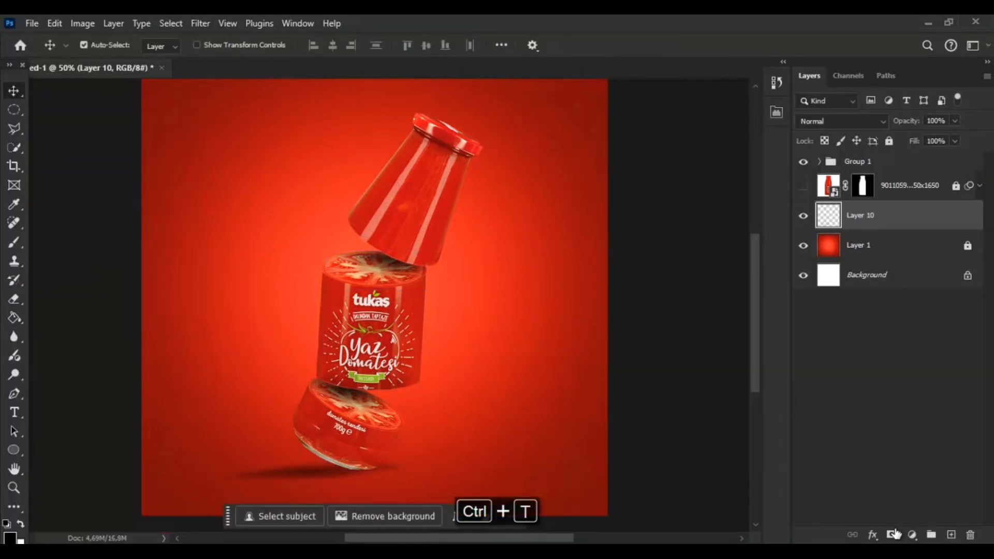
- Add a mask to Layer 10 and fade the ground shadow with a large soft brush at 26% opacity
click(892, 534)
key(b)
key(bracketright)
key(bracketright)
key(bracketright)
key(bracketright)
key(bracketright)
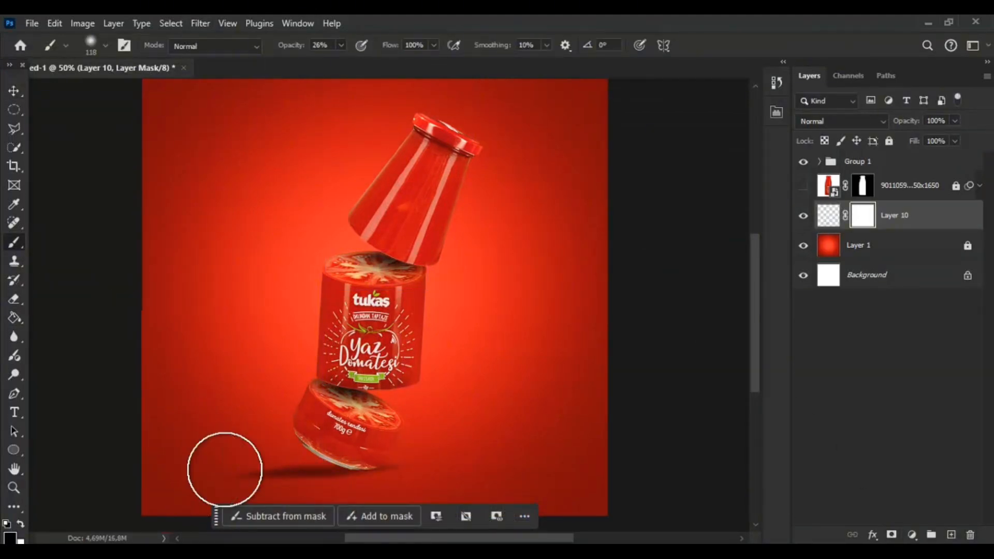
drag(216, 516, 369, 110)
- Rotate the ground shadow about 2.7° clockwise
key(v)
key(ctrl+t)
drag(441, 439, 437, 446)
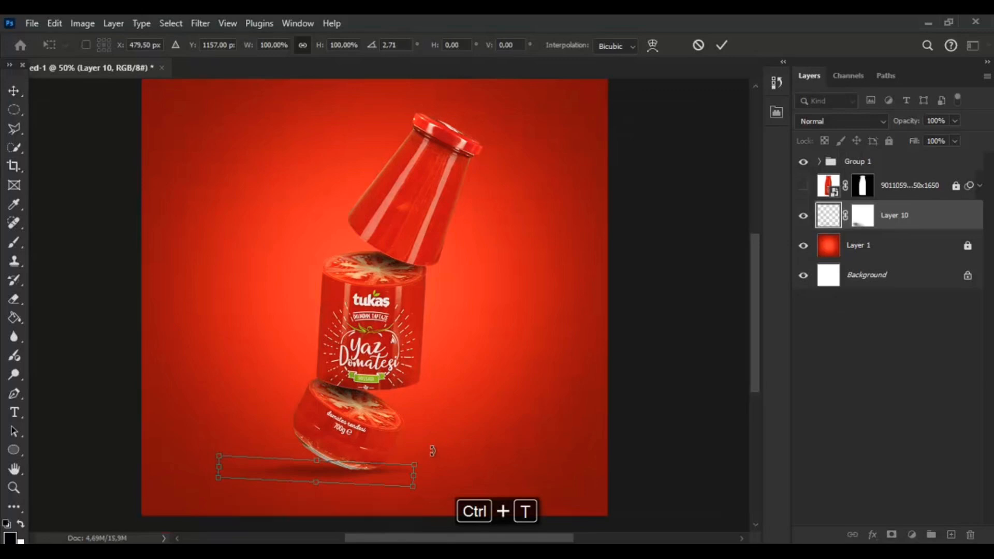
key(Return)
- Merge the masked ground shadow with a new empty layer to bake in its mask
key(ctrl+minus)
key(ctrl+minus)
click(848, 248)
key(ctrl+e)
- Apply Motion Blur to the merged ground shadow at an angle of about -9° and adjust its distance
click(199, 23)
mouse_move(233, 213)
click(409, 292)
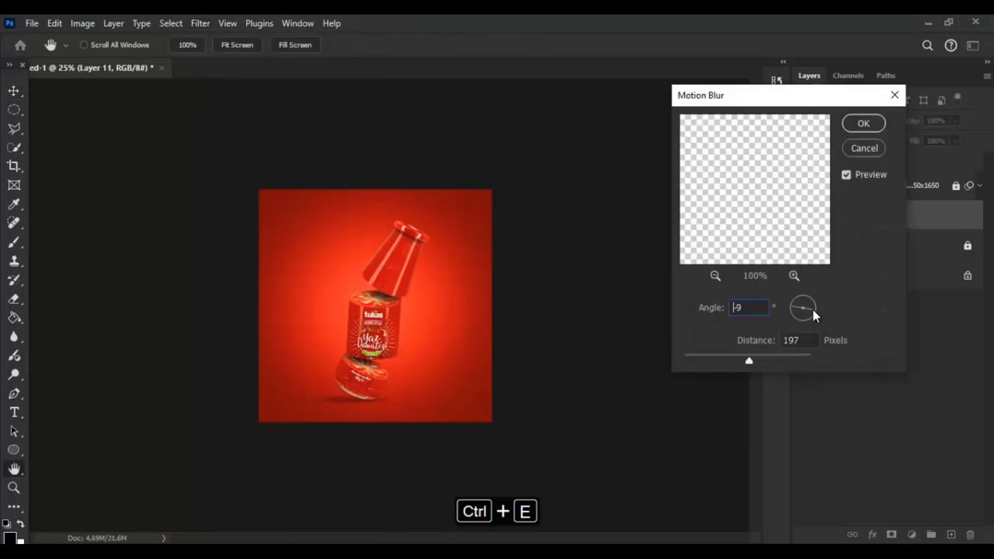
drag(772, 357, 756, 361)
click(862, 123)
- Apply Gaussian Blur to the merged ground shadow with a radius of 9.8 px
click(200, 23)
mouse_move(232, 209)
click(416, 264)
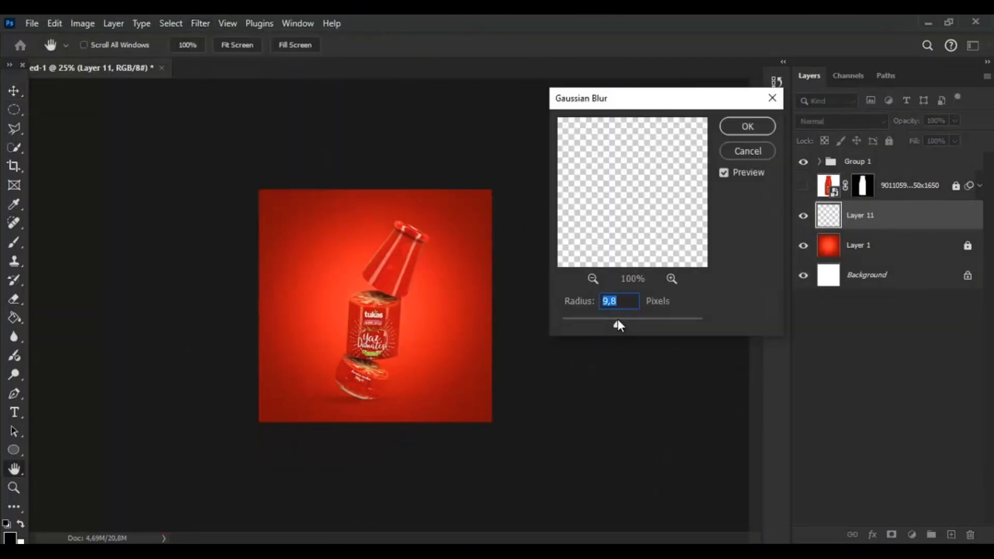
click(741, 129)
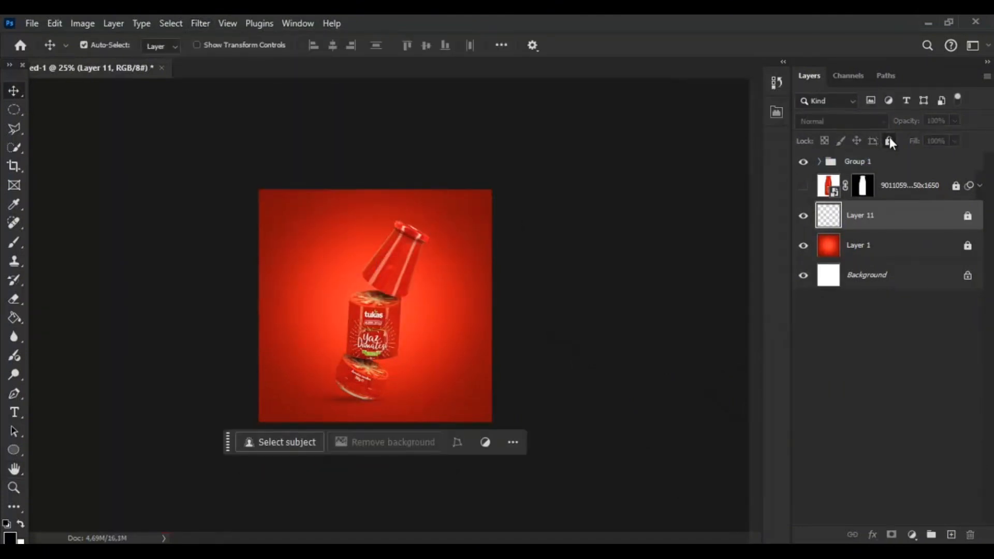
- Place the green tomato leaf image in the composition and move its layer above the bottle group
click(365, 549)
drag(692, 286, 478, 372)
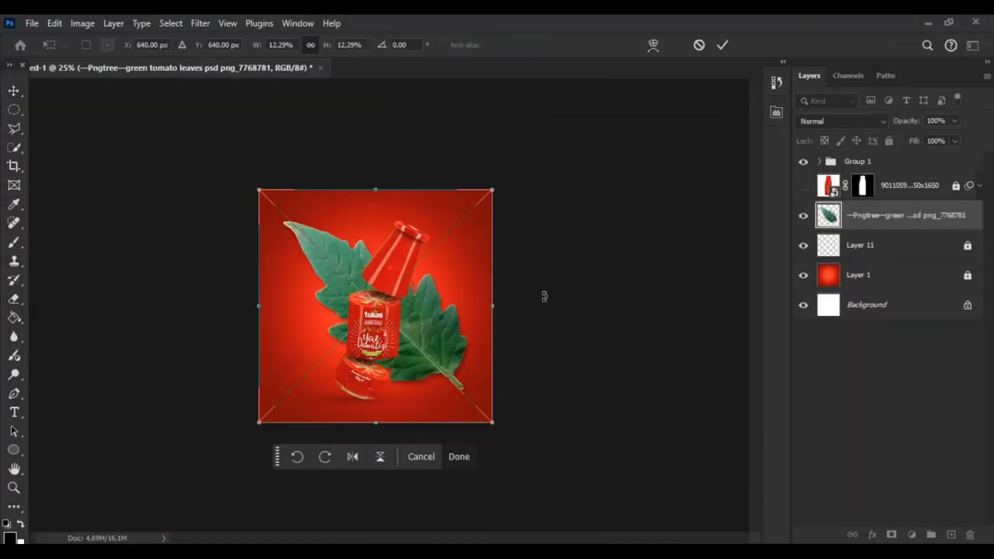
drag(904, 209, 870, 158)
click(876, 161)
- Apply a Hue/Saturation adjustment to the leaf with saturation at +44
click(83, 23)
mouse_move(119, 60)
click(278, 137)
drag(633, 228, 666, 229)
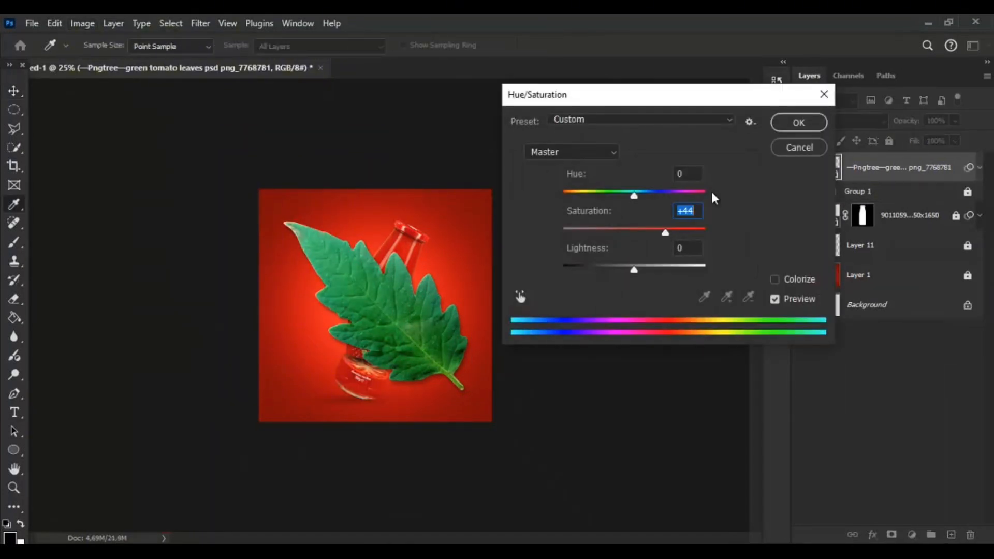
click(798, 122)
- Load the leaf's outline as a selection, contract it by 4 px, and mask the leaf with it
ctrl+click(819, 163)
click(171, 23)
mouse_move(200, 242)
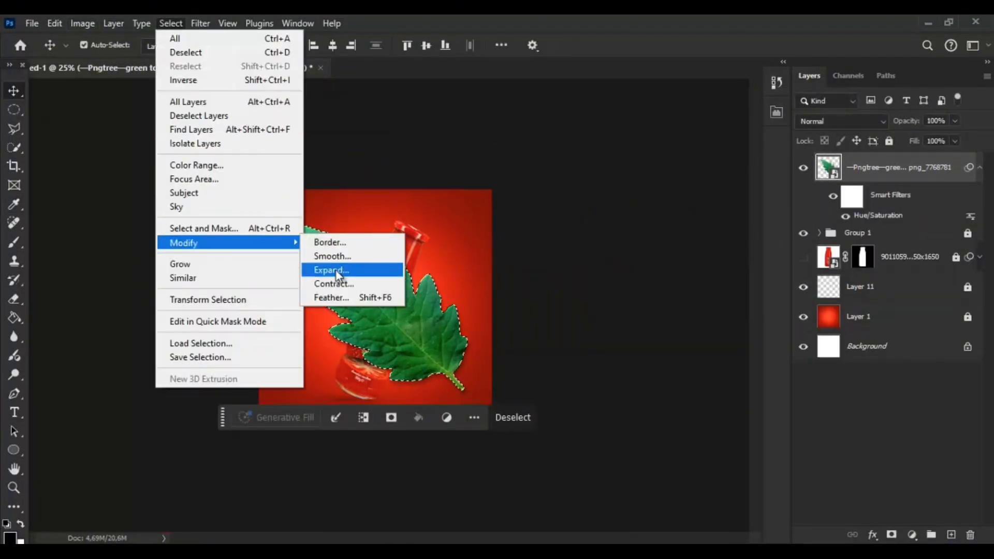
click(335, 282)
text(4)
key(Return)
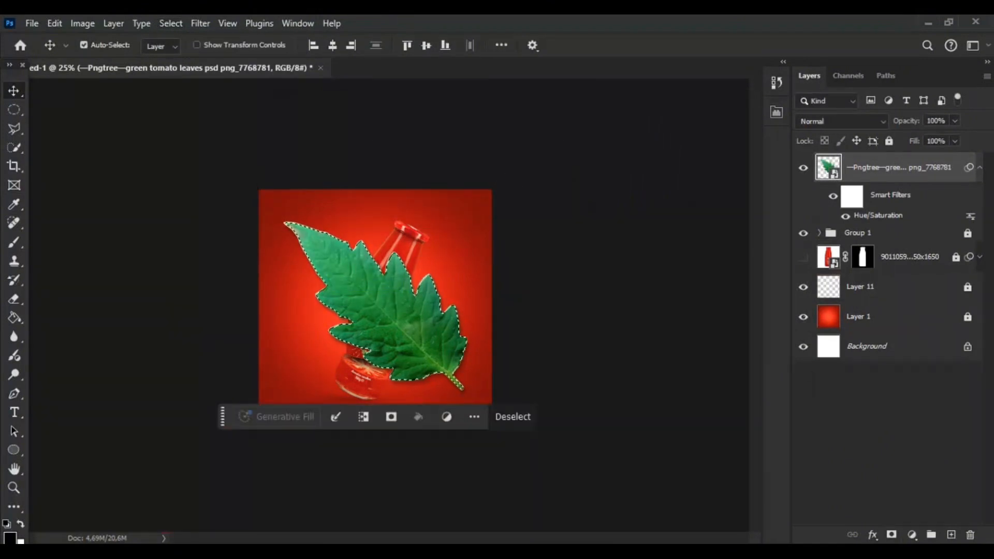
click(891, 535)
- Merge the masked leaf with a new empty layer to bake in its filter and mask
click(950, 534)
shift+click(885, 199)
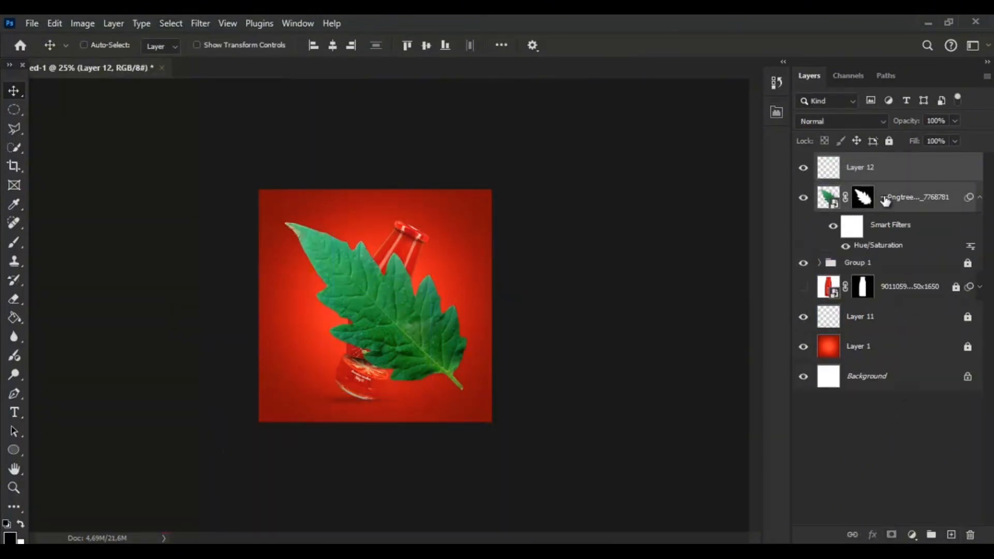
key(ctrl+e)
- Scale the leaf to about 18%, rotate it about 95° clockwise, and place it beside the bottle's upper gap
key(ctrl+t)
drag(471, 222, 433, 299)
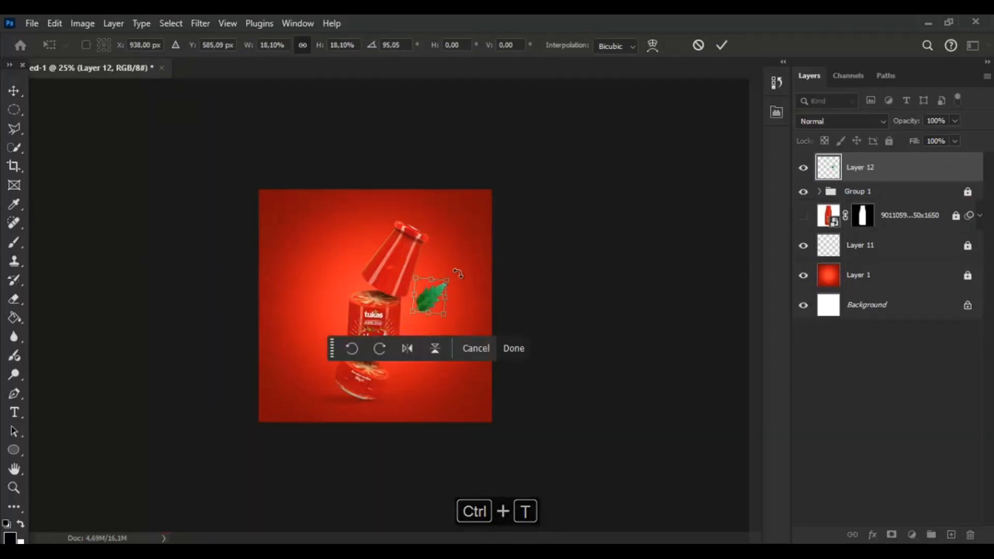
key(Return)
key(ctrl+plus)
- Duplicate the small leaf, rotate the copy about 60° counterclockwise, and place it against the label section's left edge
key(ctrl+j)
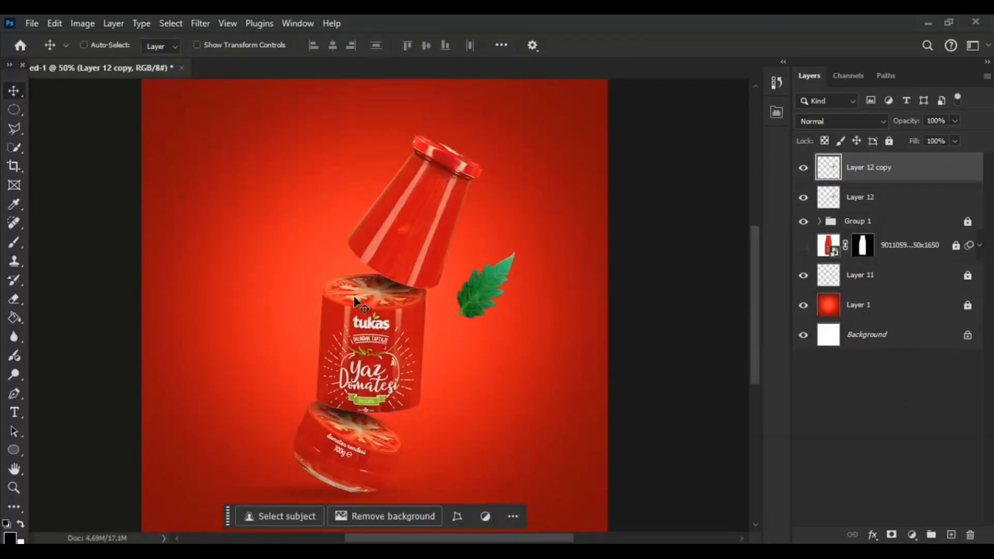
key(ctrl+t)
drag(483, 286, 311, 344)
drag(348, 308, 286, 291)
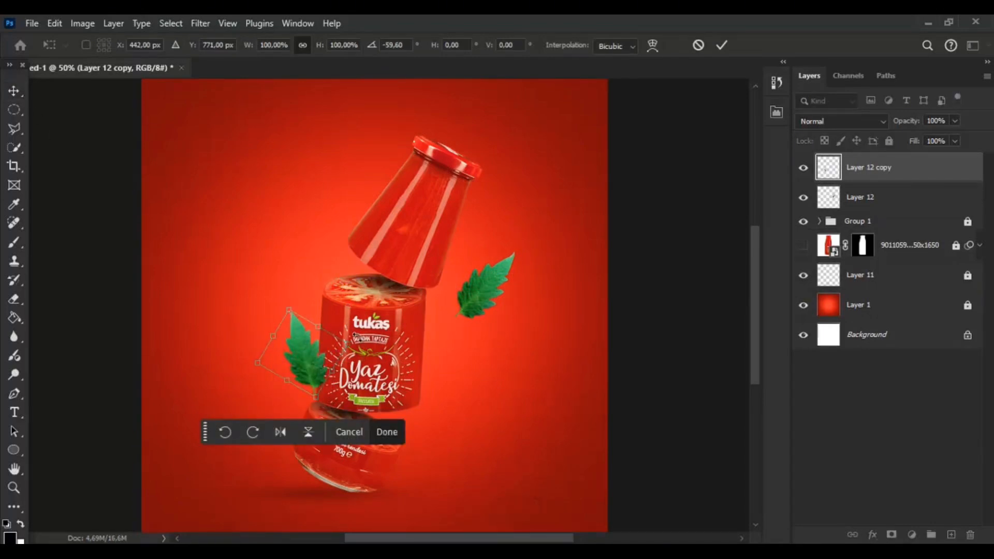
drag(349, 343, 347, 334)
key(Return)
key(ctrl+minus)
key(ctrl+plus)
- Duplicate the left leaf, enlarge the copy, and place it partly outside the canvas's lower-right corner
key(ctrl+j)
key(ctrl+t)
drag(293, 344, 652, 395)
key(Return)
- Apply Motion Blur to the large corner leaf with a 0° angle and a distance of 42 px
click(200, 23)
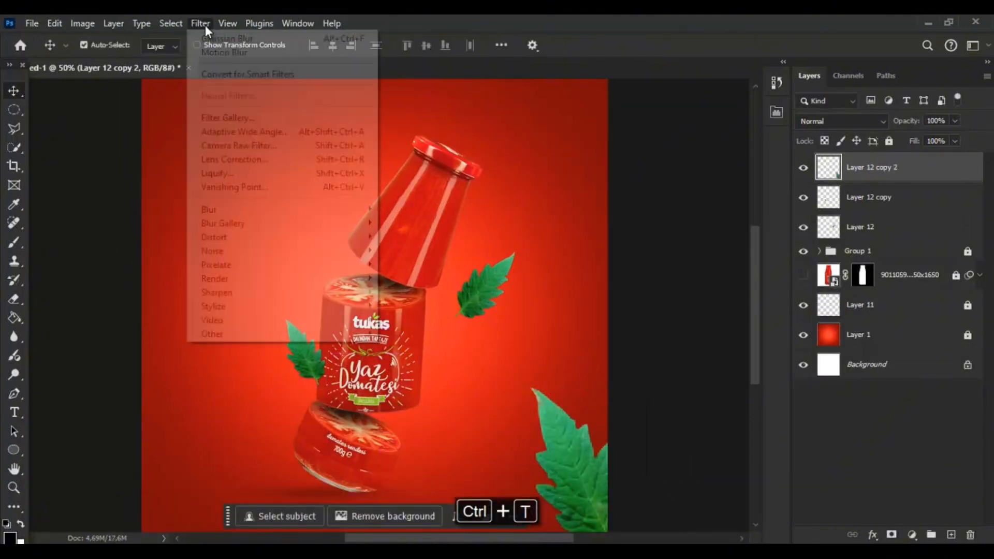
mouse_move(233, 209)
click(414, 291)
drag(746, 358, 713, 357)
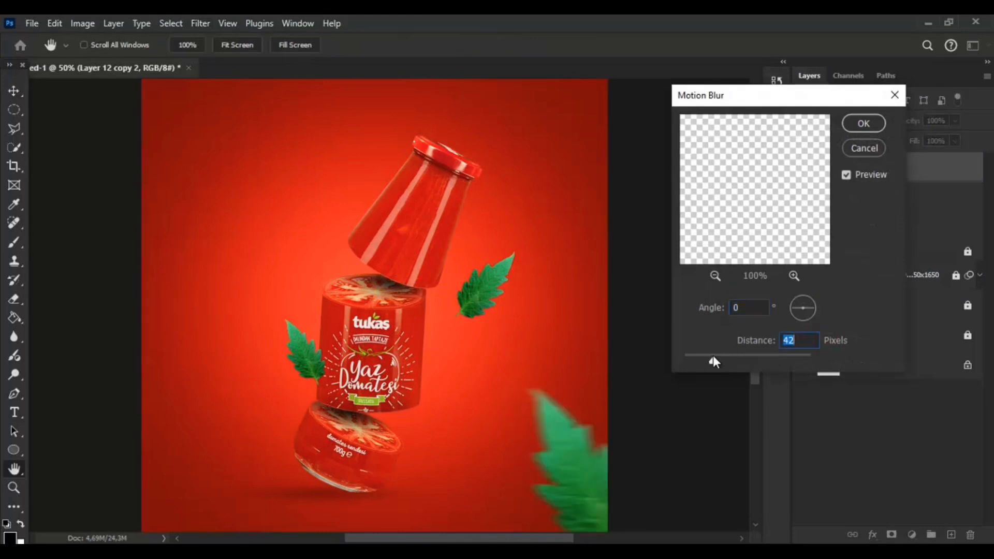
click(862, 127)
- Apply Gaussian Blur to the large corner leaf with a radius of 18 px
click(201, 24)
mouse_move(232, 208)
click(401, 264)
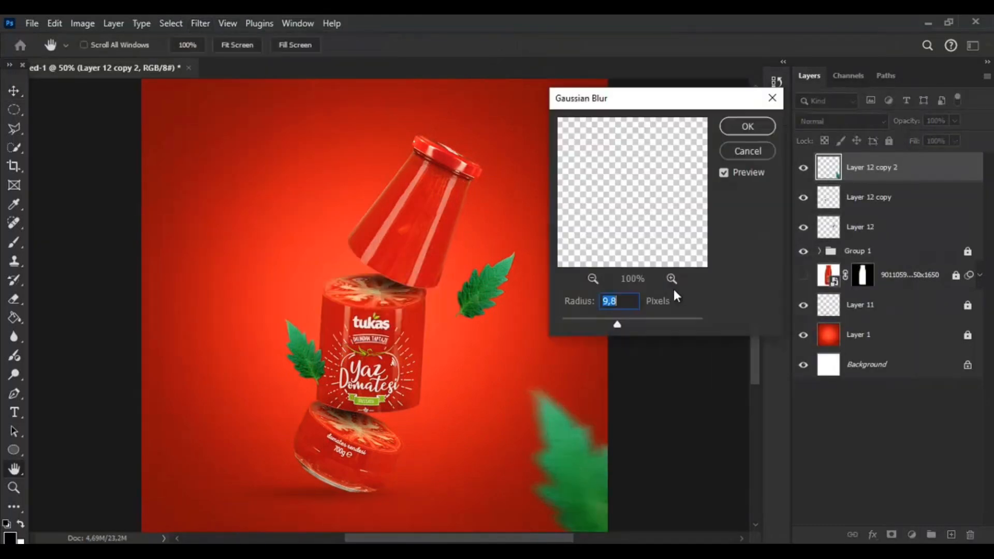
drag(641, 321, 623, 319)
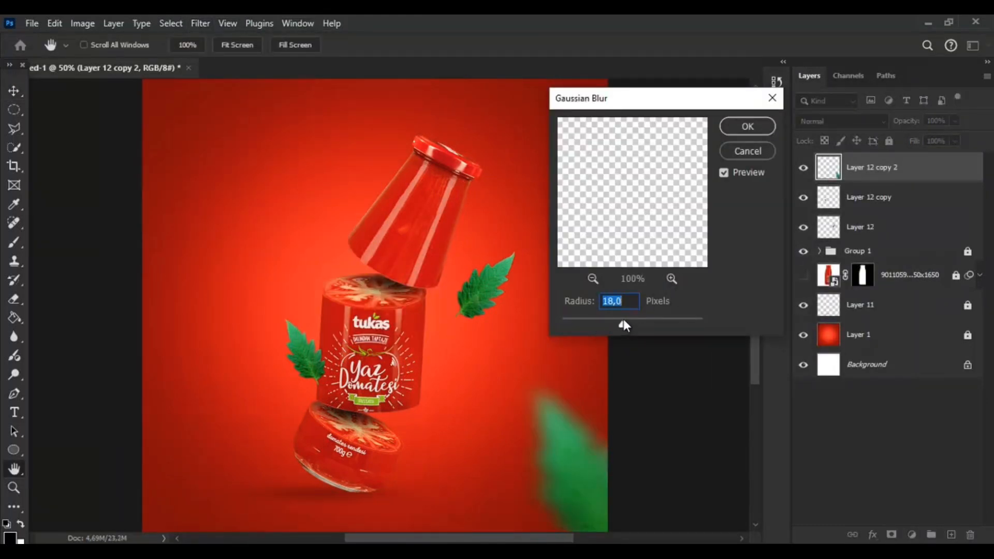
click(750, 125)
- Duplicate the blurred leaf, rotate the copy about 75° clockwise, and place it in the canvas's upper-left corner
key(v)
key(ctrl+j)
key(ctrl+minus)
key(ctrl+t)
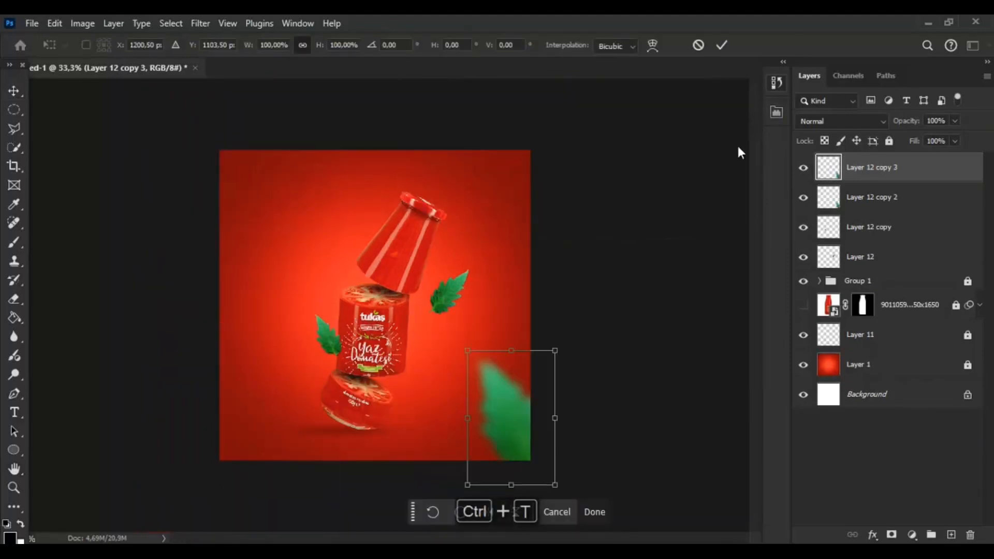
drag(507, 414, 248, 181)
drag(333, 145, 299, 233)
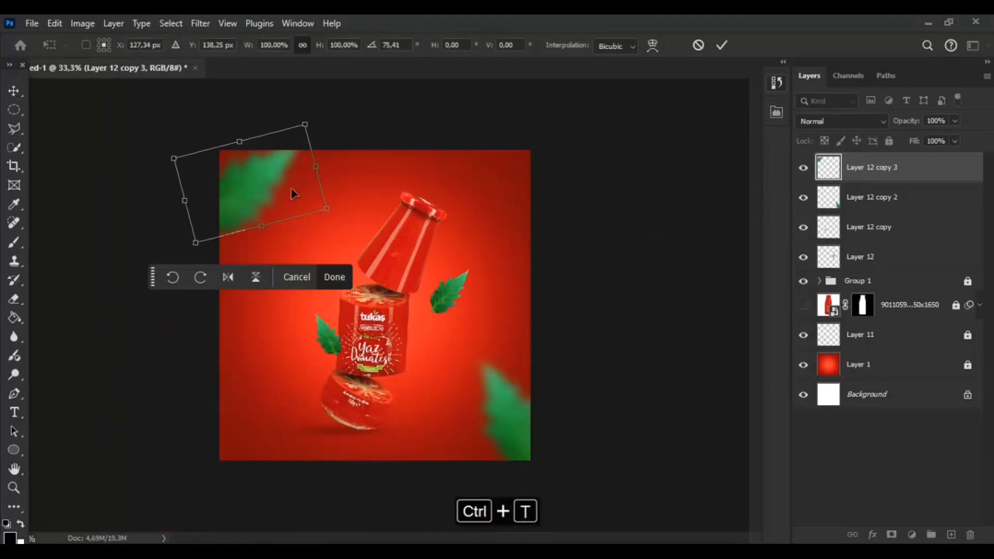
drag(296, 188, 278, 170)
key(Return)
- Duplicate the left leaf, scale the copy to about 82%, and place it behind the label section's lower-right edge
click(826, 234)
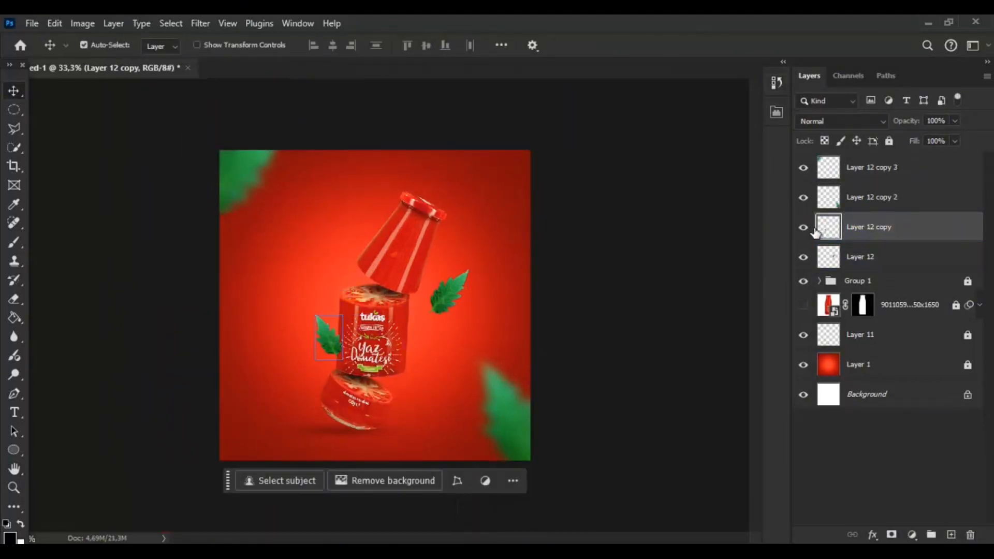
key(ctrl+j)
key(ctrl+t)
drag(328, 339, 430, 356)
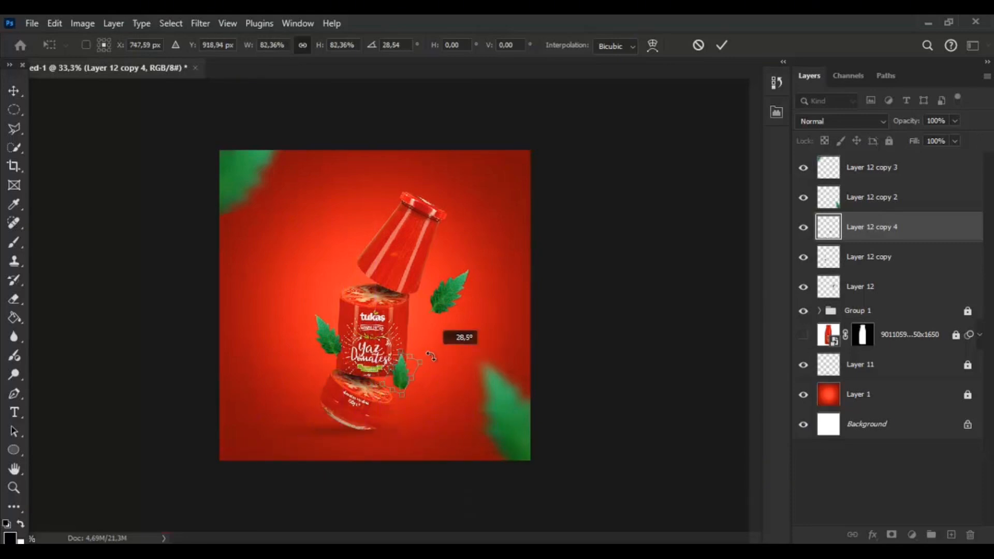
drag(880, 235, 852, 345)
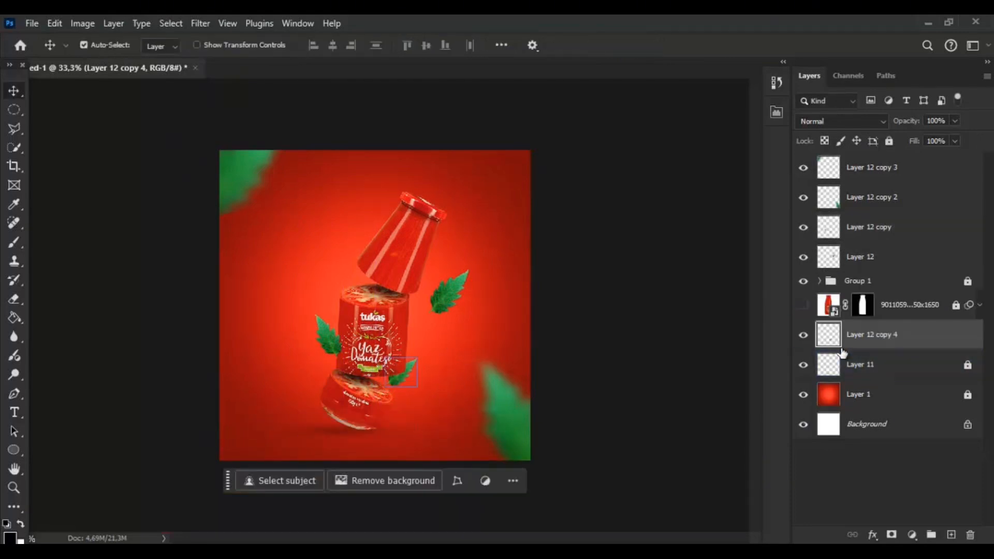
- Rotate the leaf beside the upper gap about 42° clockwise and move it onto the bottle's top section
click(803, 199)
click(859, 257)
key(ctrl+t)
drag(486, 286, 486, 306)
drag(454, 289, 477, 272)
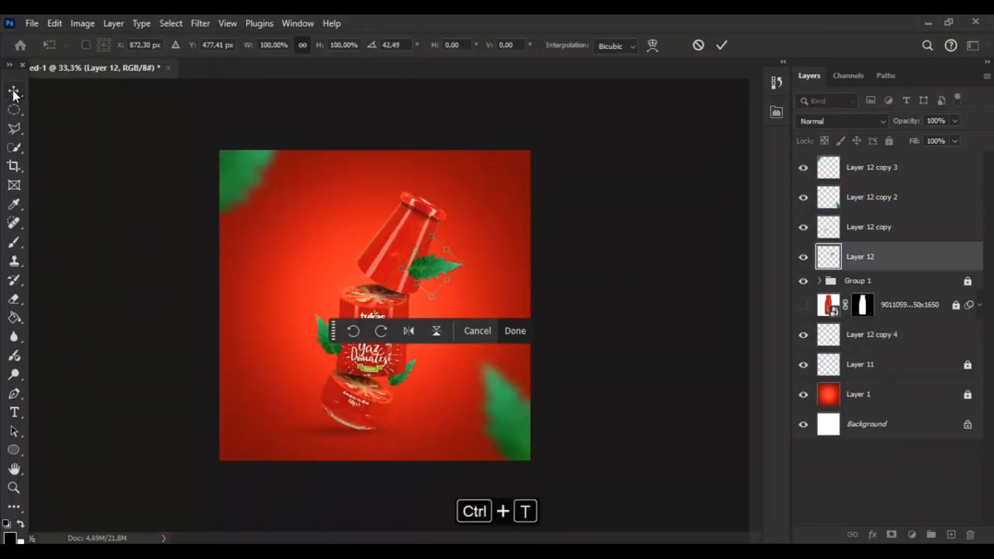
click(13, 91)
- Bend the tip of the top section's leaf upward with Puppet Warp pins at its base, middle, and tip
key(ctrl+plus)
key(ctrl+plus)
click(95, 24)
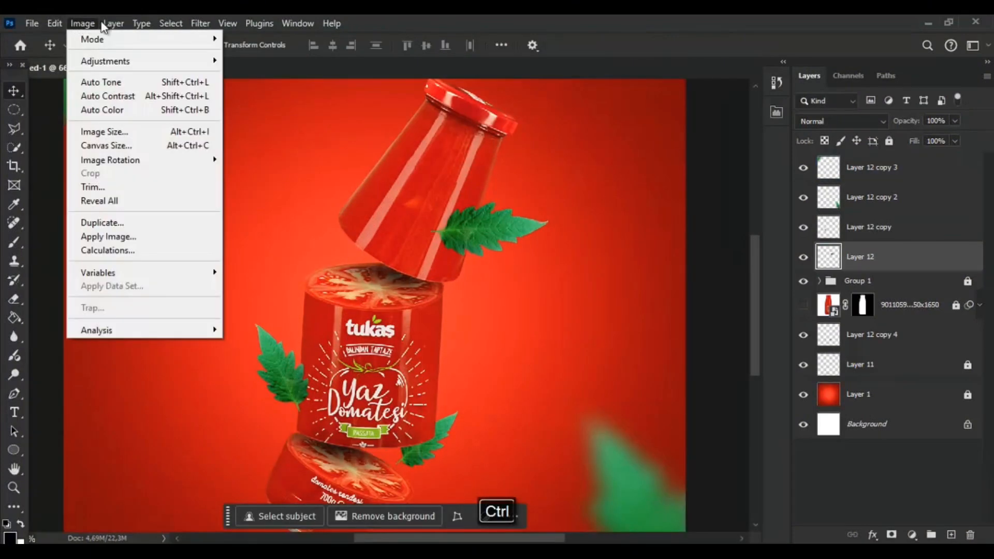
mouse_move(55, 24)
click(112, 339)
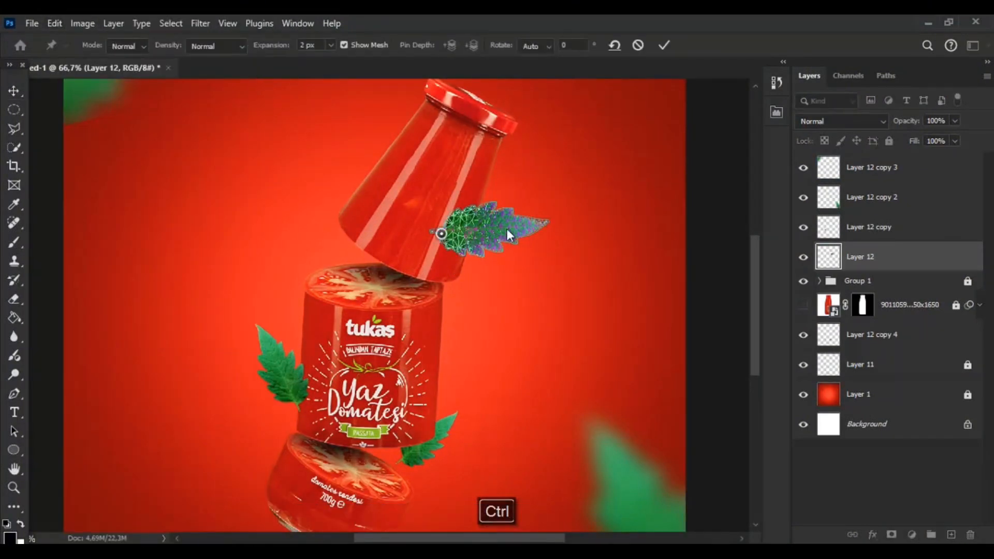
drag(542, 223, 533, 209)
drag(480, 228, 484, 236)
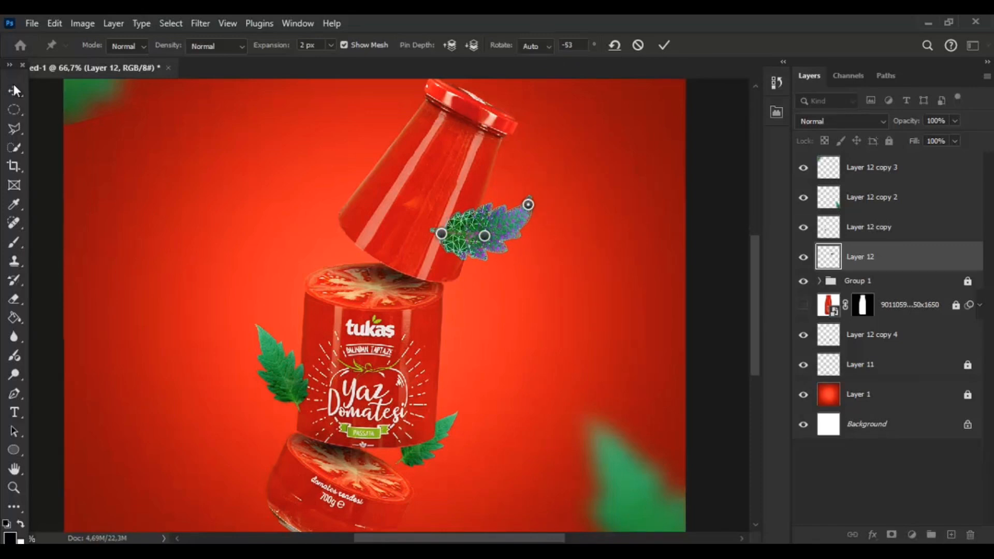
key(Return)
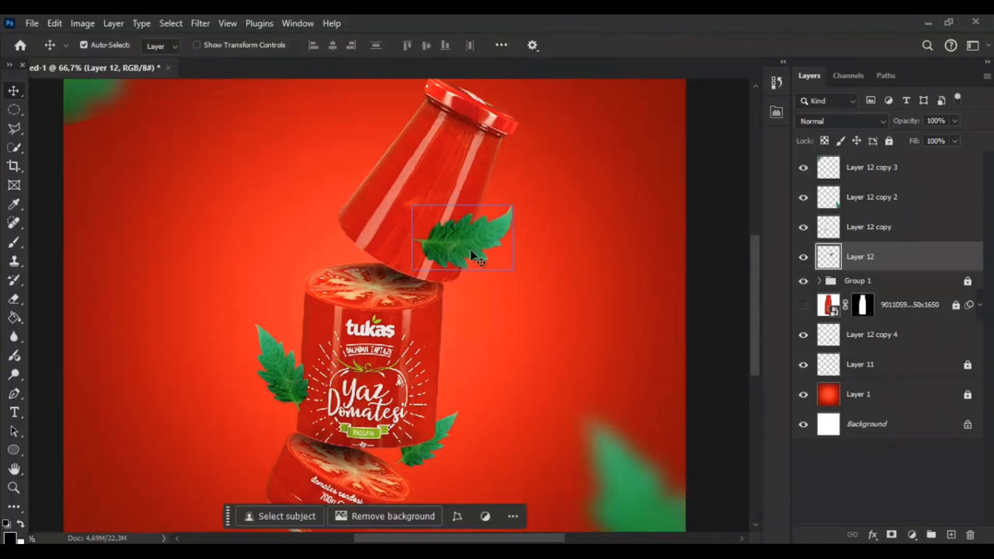
- Add a drop shadow to the top section's leaf and adjust the shadow's distance and opacity
key(ctrl+minus)
key(ctrl+plus)
click(875, 197)
double_click(905, 256)
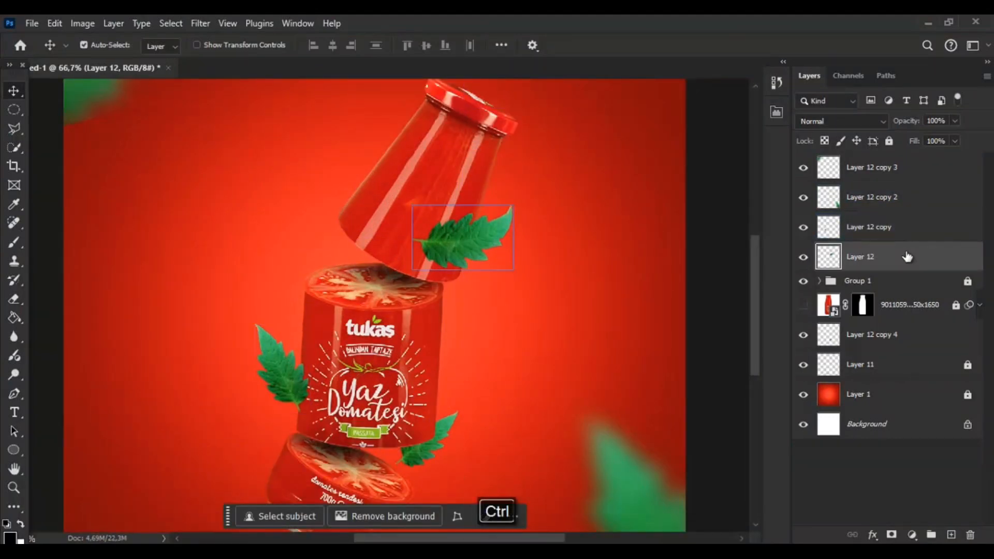
click(466, 395)
drag(521, 104, 536, 197)
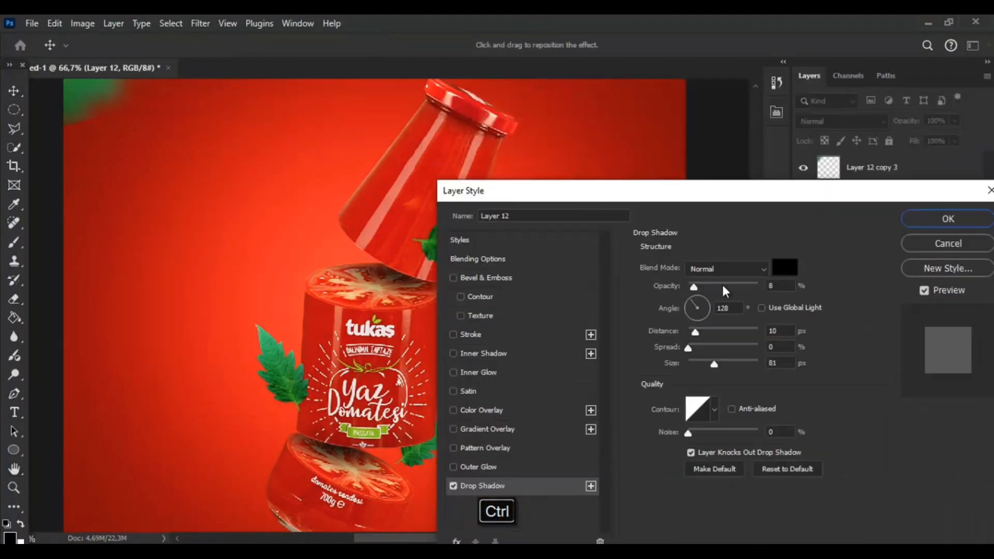
drag(631, 183, 745, 91)
drag(814, 240, 815, 240)
drag(841, 196, 840, 195)
drag(686, 99, 567, 123)
click(914, 151)
- Reposition the shadowed leaf on the bottle's top section
drag(446, 245, 479, 221)
key(ctrl+minus)
key(ctrl+minus)
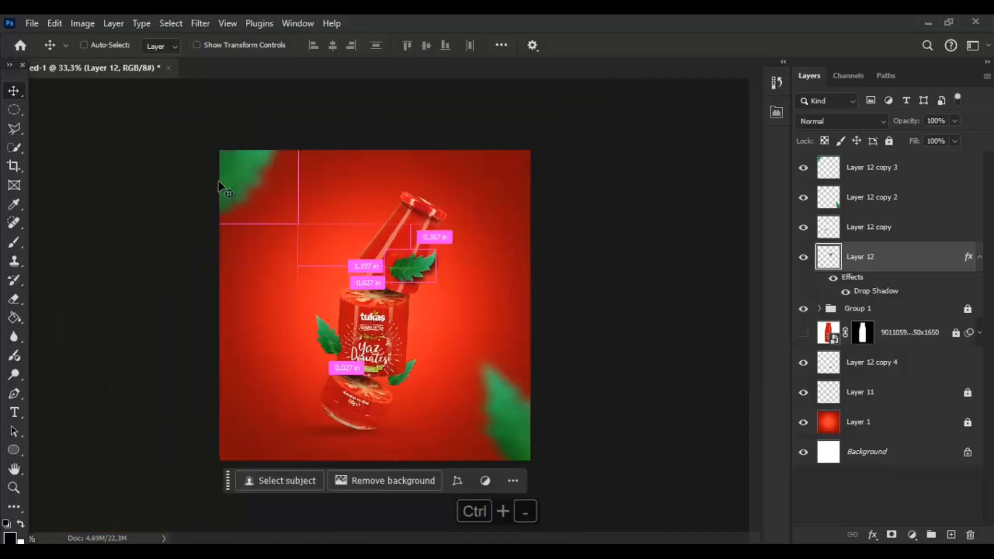
key(ctrl+minus)
key(ctrl+plus)
key(ctrl+plus)
key(ctrl+minus)
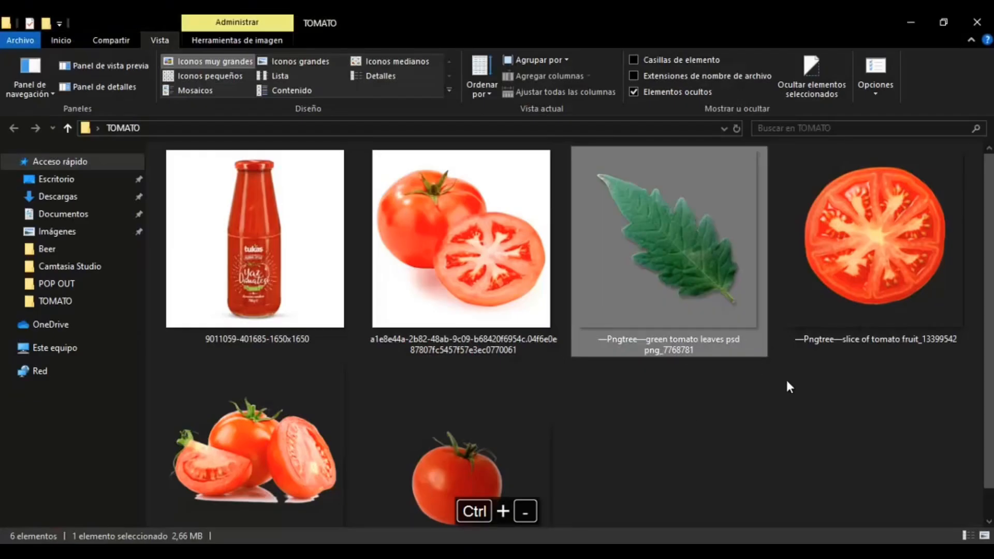
- Place the image of a whole tomato with cut pieces and move its layer above all the others
drag(253, 445, 745, 512)
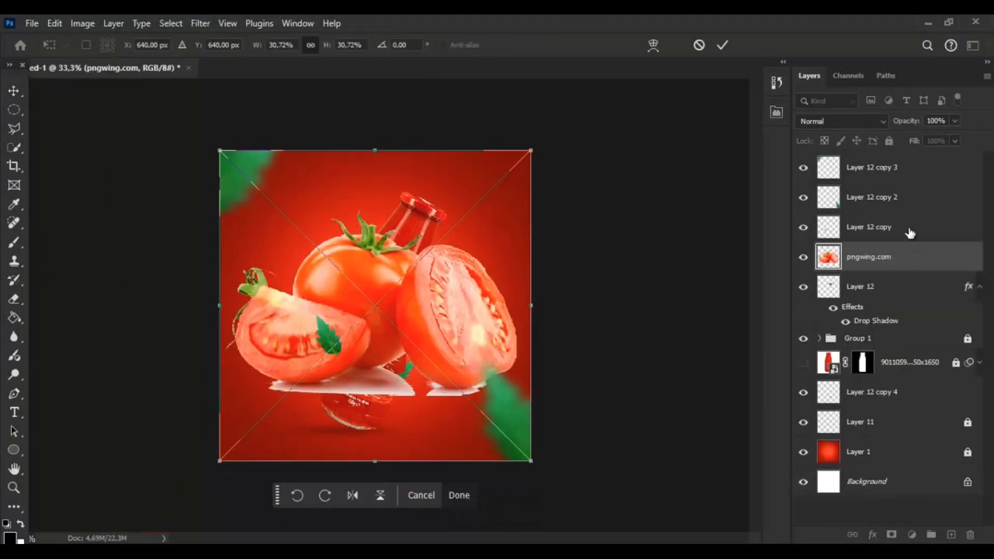
key(Return)
drag(909, 253, 899, 165)
- Select the tomato wedge and the tomato half together with the Polygonal Lasso
key(l)
key(ctrl+plus)
key(ctrl+plus)
click(131, 295)
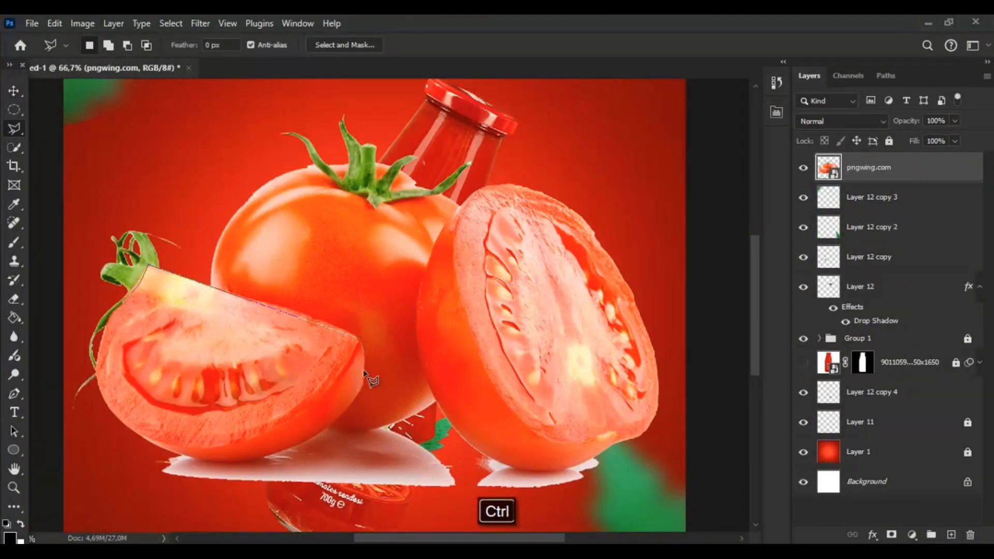
double_click(102, 349)
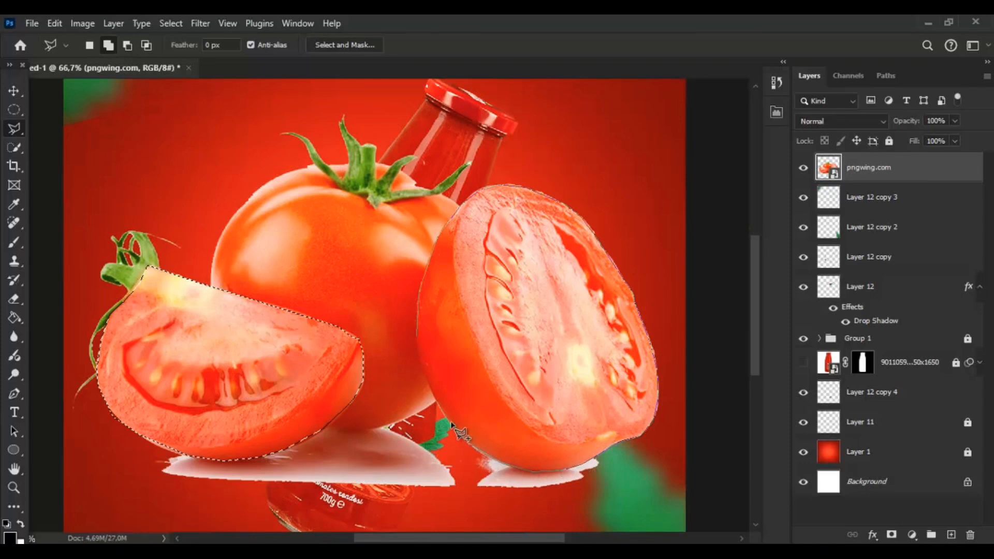
double_click(415, 338)
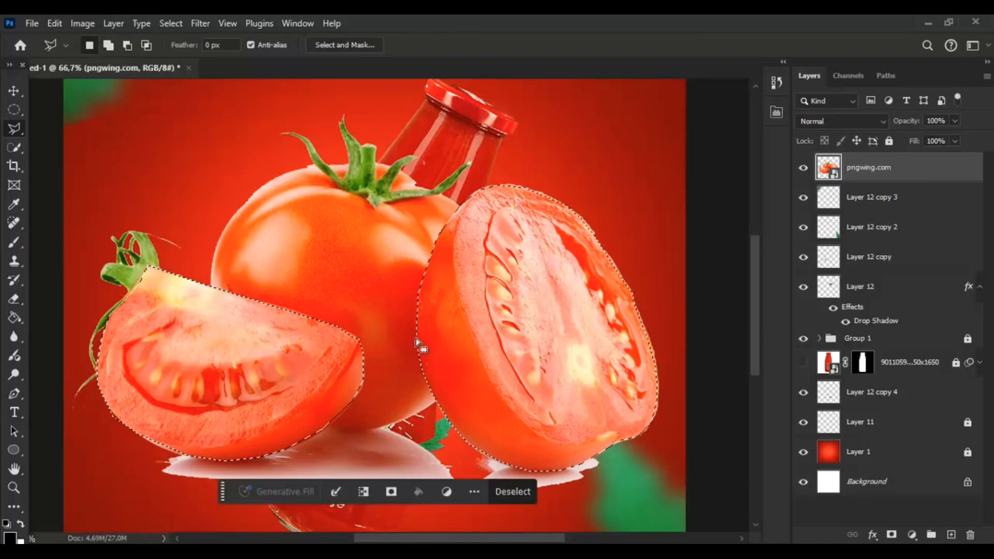
- Smooth the selection of the two cut tomato pieces by 10 px and mask the tomato image with it
click(171, 23)
mouse_move(212, 244)
click(333, 256)
text(10)
key(Return)
click(891, 534)
- Merge the masked tomato image with a new empty layer to bake in its mask
key(ctrl+minus)
key(ctrl+minus)
key(ctrl+minus)
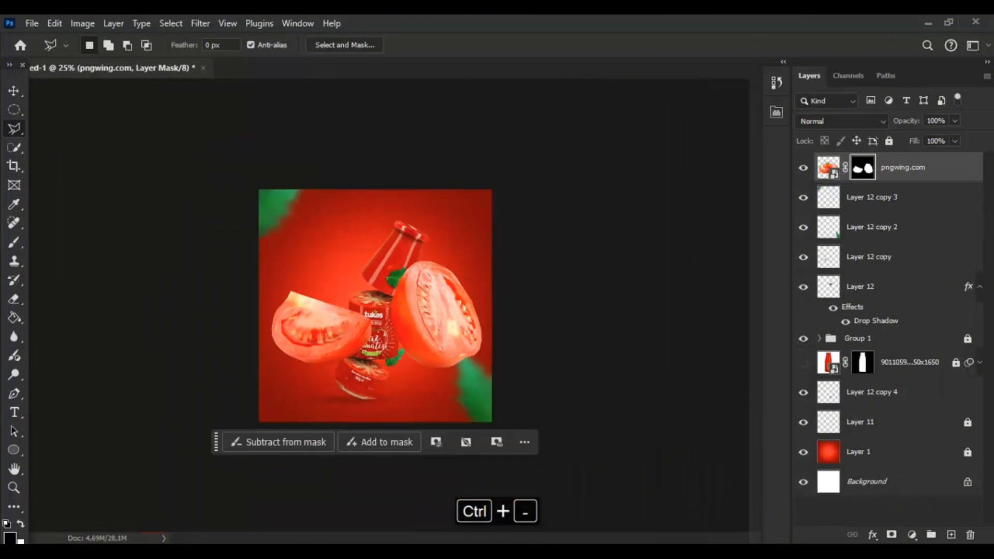
click(951, 534)
key(ctrl+e)
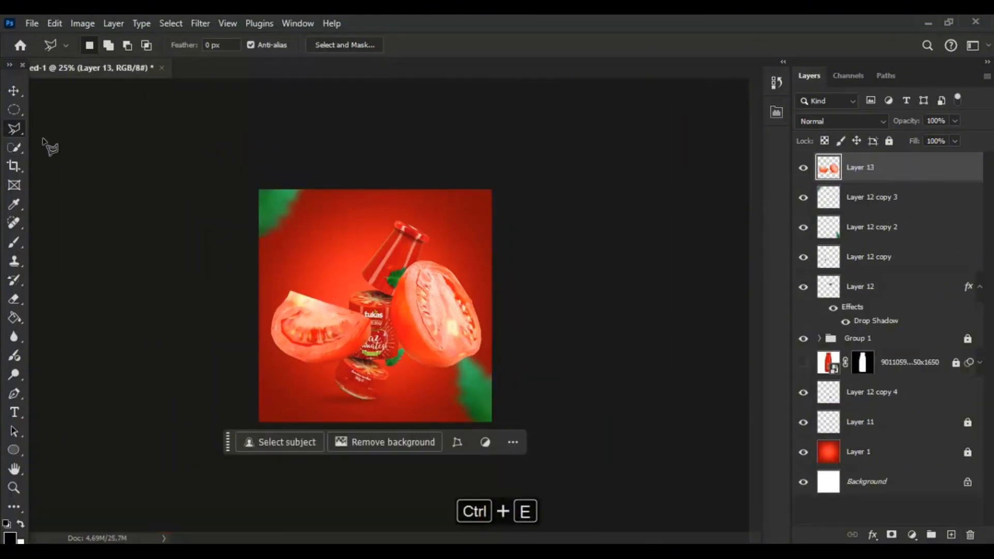
- Cut the tomato half with a rectangular selection, paste it in place on its own layer, and hide that layer
click(14, 109)
click(61, 114)
drag(389, 255, 492, 380)
key(ctrl+x)
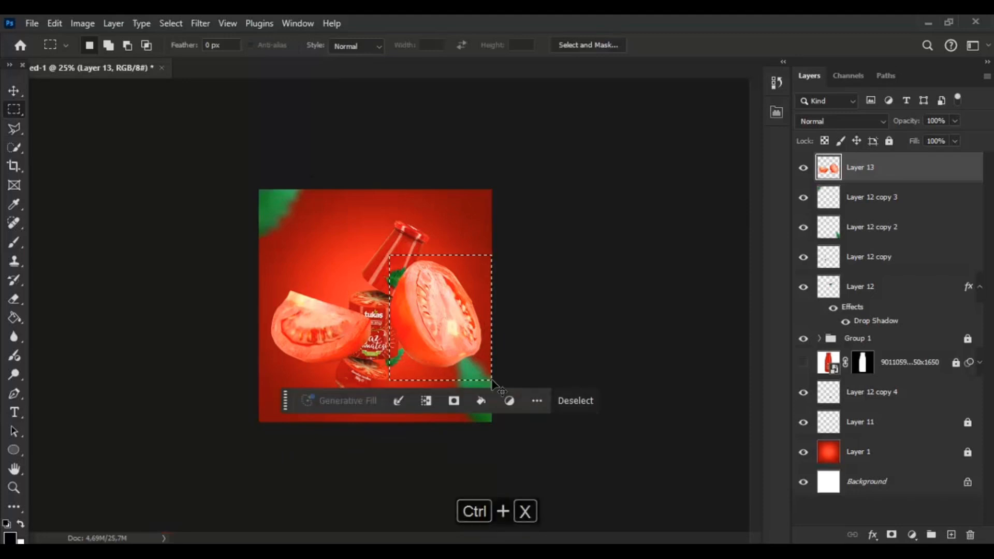
key(ctrl+shift+v)
click(802, 167)
- Scale down the tomato wedge and place it at the lower left of the bottle's label section
click(859, 197)
click(14, 91)
key(ctrl+t)
drag(417, 257, 435, 297)
drag(381, 311, 343, 343)
key(Return)
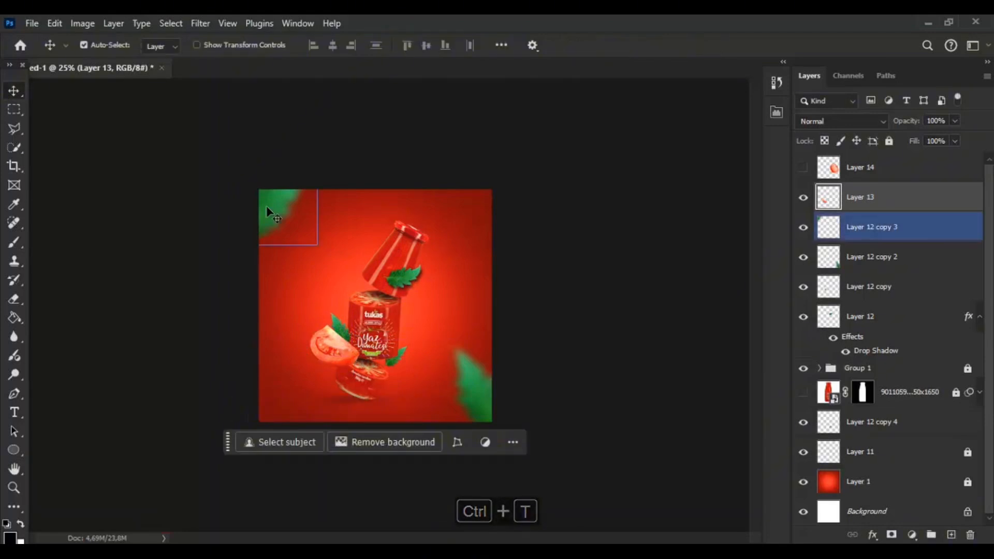
key(ctrl+plus)
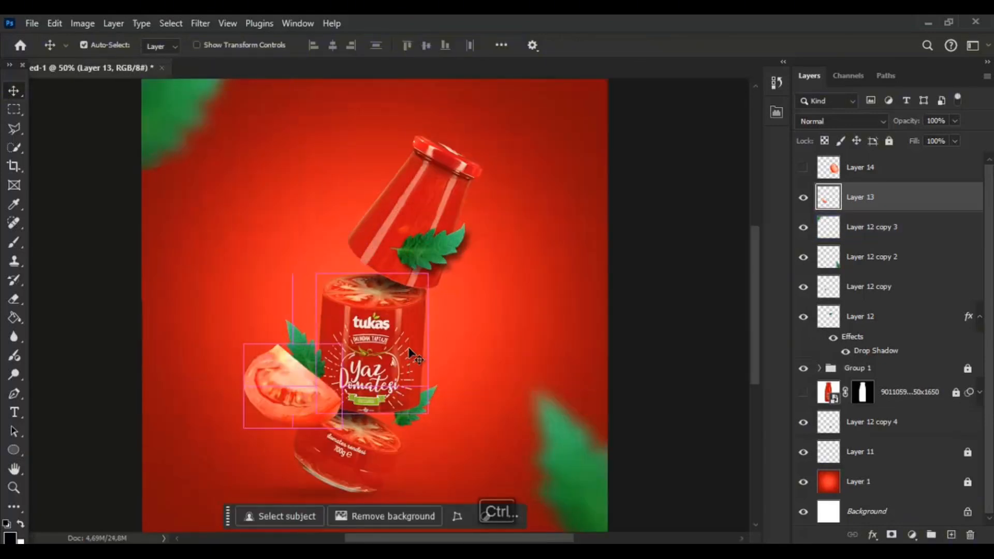
- Raise the saturation of the tomato wedge beside the bottle to +37 with Hue/Saturation
click(83, 24)
mouse_move(106, 60)
click(274, 132)
drag(719, 247, 727, 242)
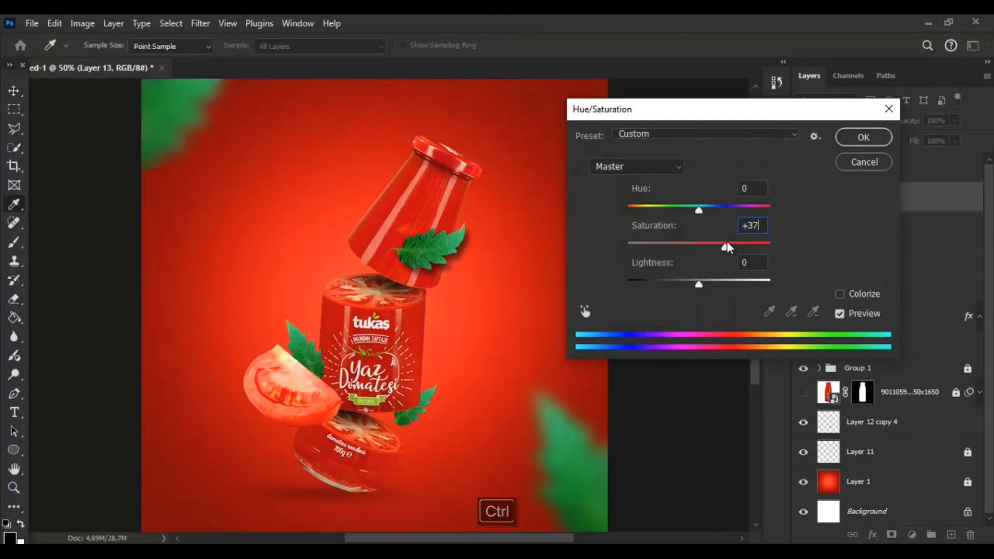
click(883, 140)
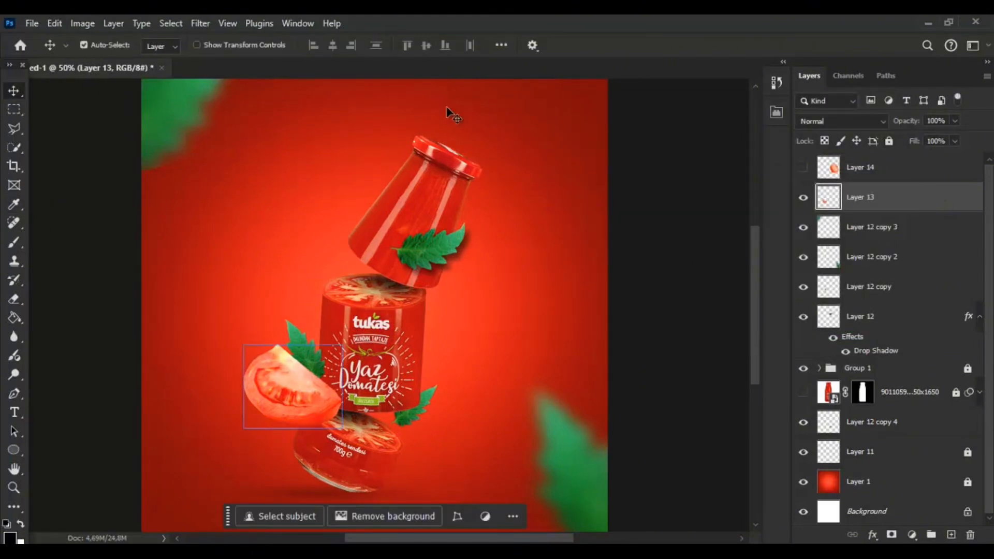
- Darken the tomato wedge's midtones with Curves, holding the upper tones at input 181, output 169
click(83, 23)
mouse_move(106, 60)
click(267, 86)
drag(422, 220, 423, 238)
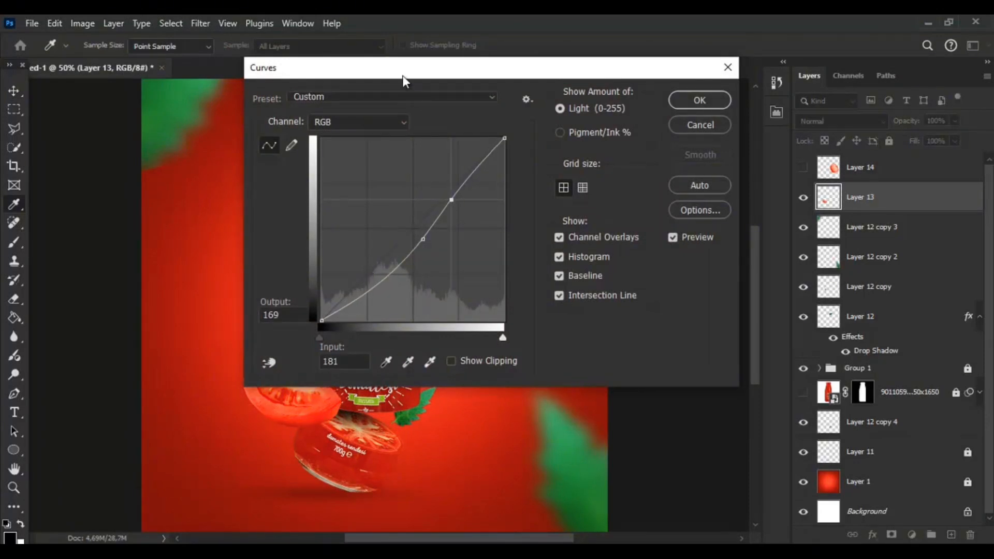
drag(402, 77, 623, 76)
click(916, 100)
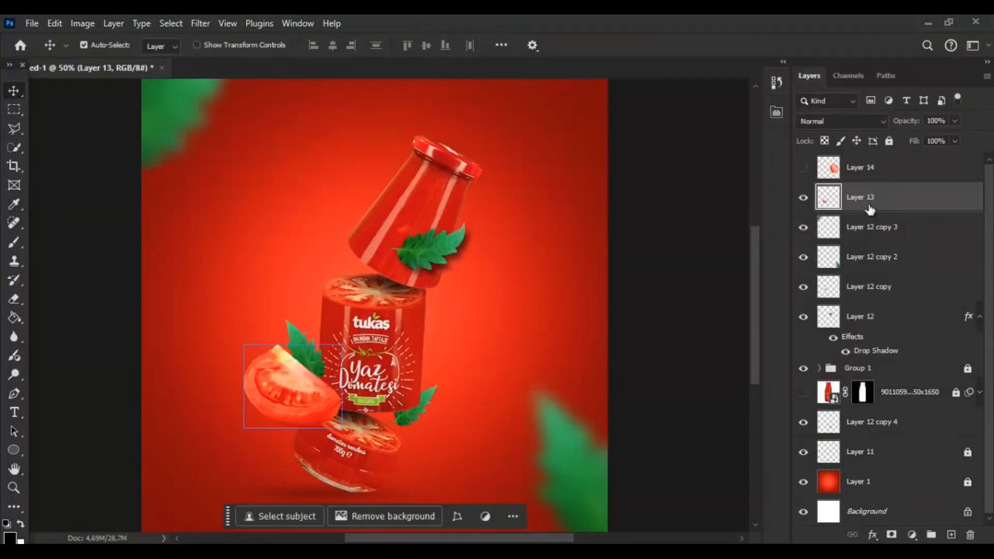
- Show the hidden tomato half layer and scale the piece down beside the bottle
click(803, 167)
click(859, 167)
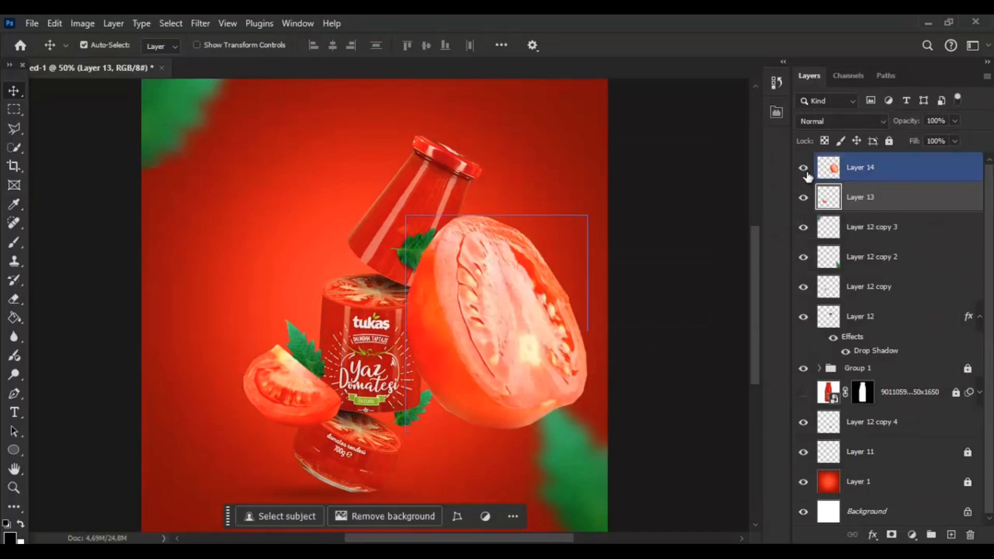
key(ctrl+t)
drag(586, 216, 475, 292)
key(Return)
- Move the tomato half's layer below the bottle layers so it sits behind the bottle
drag(890, 166, 898, 373)
key(ctrl+minus)
key(ctrl+minus)
key(ctrl+plus)
key(ctrl+plus)
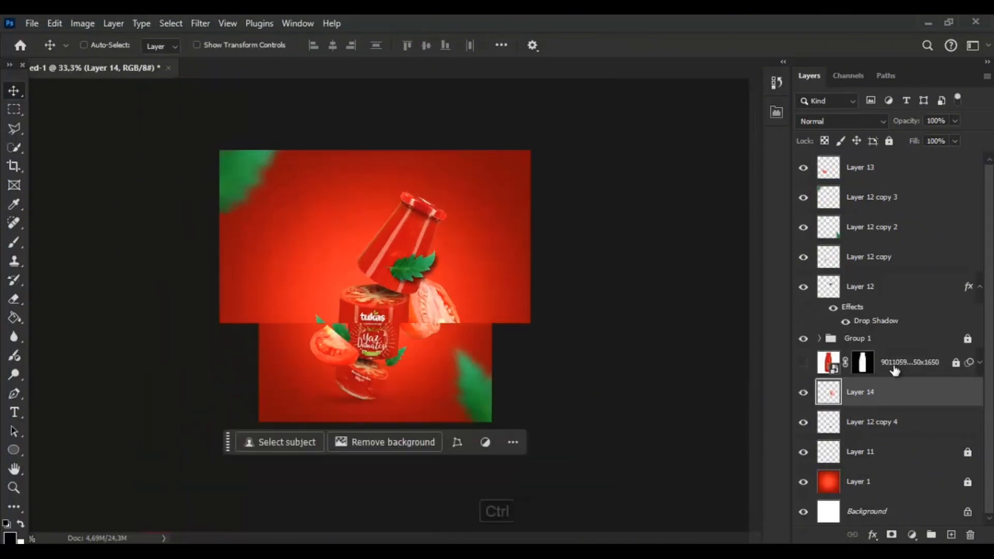
- Increase the saturation of the tomato half with Hue/Saturation
click(82, 23)
mouse_move(123, 60)
click(282, 137)
drag(699, 246, 721, 245)
click(847, 141)
- Darken the tomato half with a Curves adjustment that lowers its shadows and midtones
click(86, 23)
mouse_move(106, 60)
click(244, 87)
drag(679, 75, 704, 75)
drag(796, 227, 807, 247)
drag(832, 209, 833, 198)
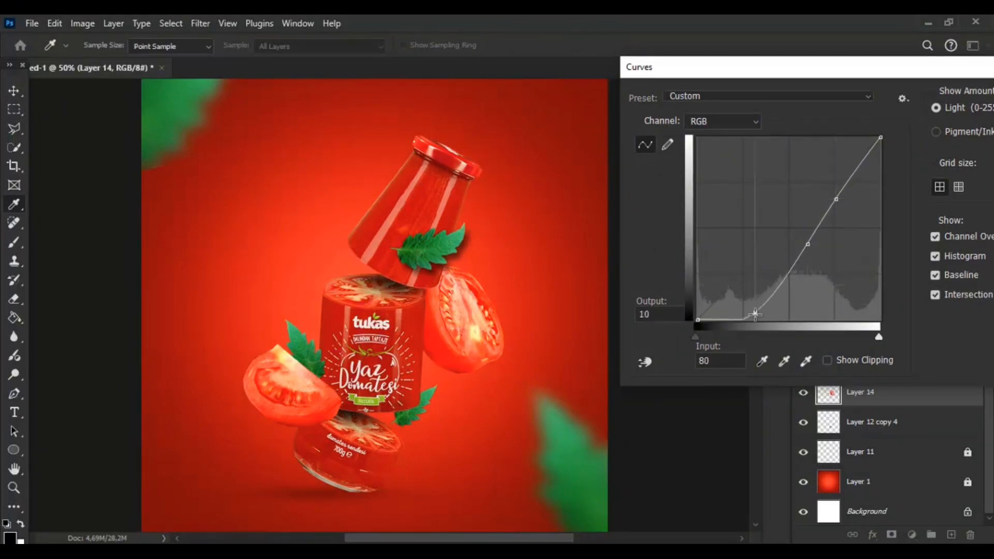
click(807, 245)
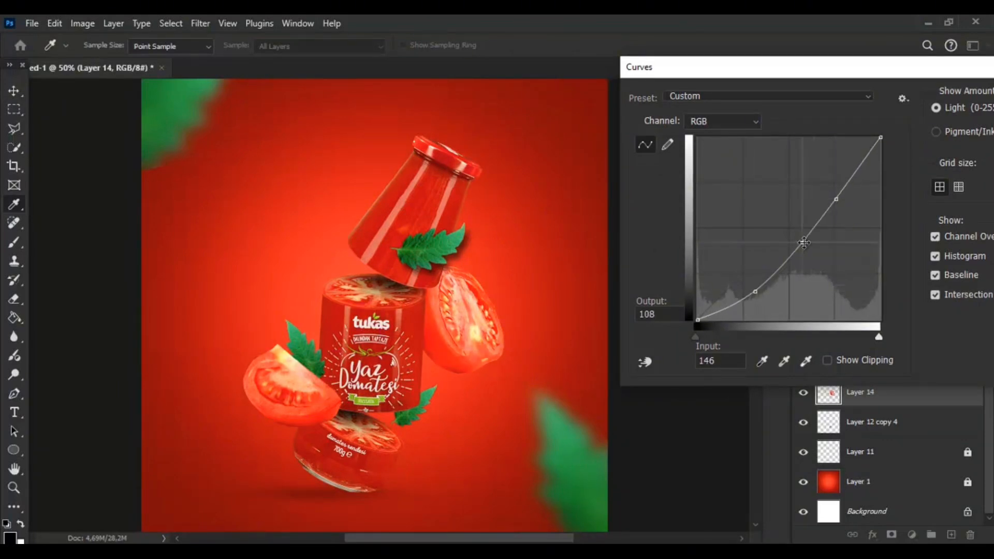
drag(956, 71, 879, 88)
click(987, 117)
- Set the tomato half's midtone input level to 0.71 with Levels
click(91, 25)
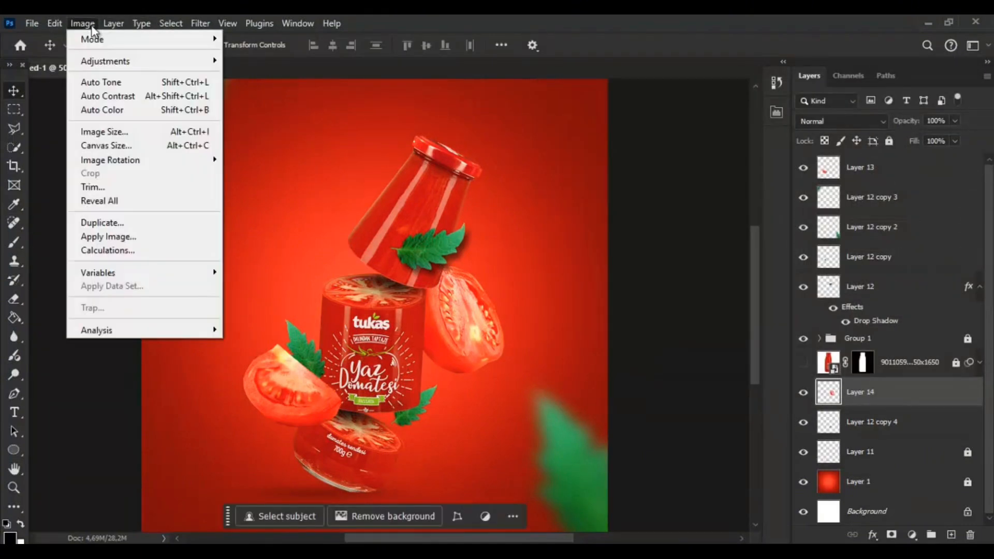
mouse_move(138, 58)
click(247, 75)
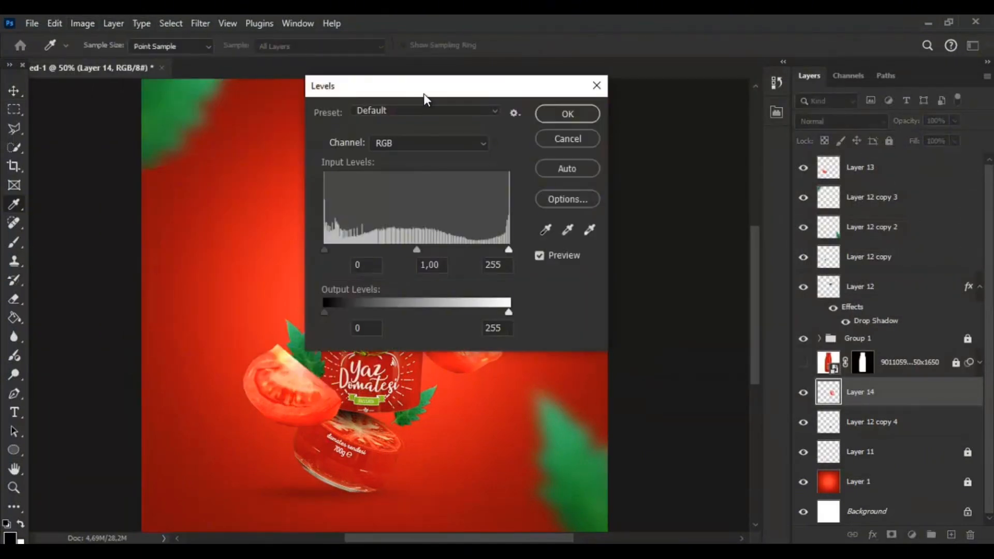
drag(748, 251, 771, 251)
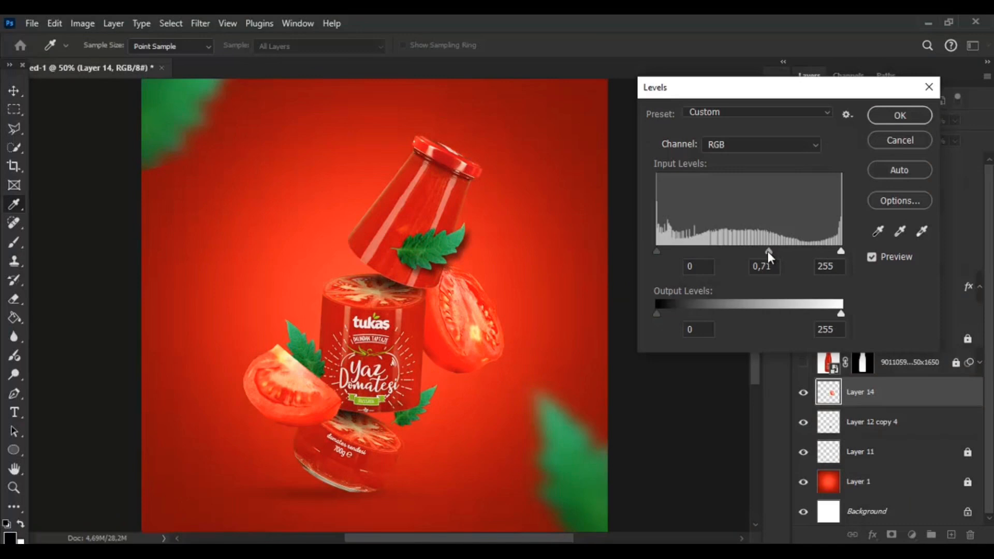
click(900, 115)
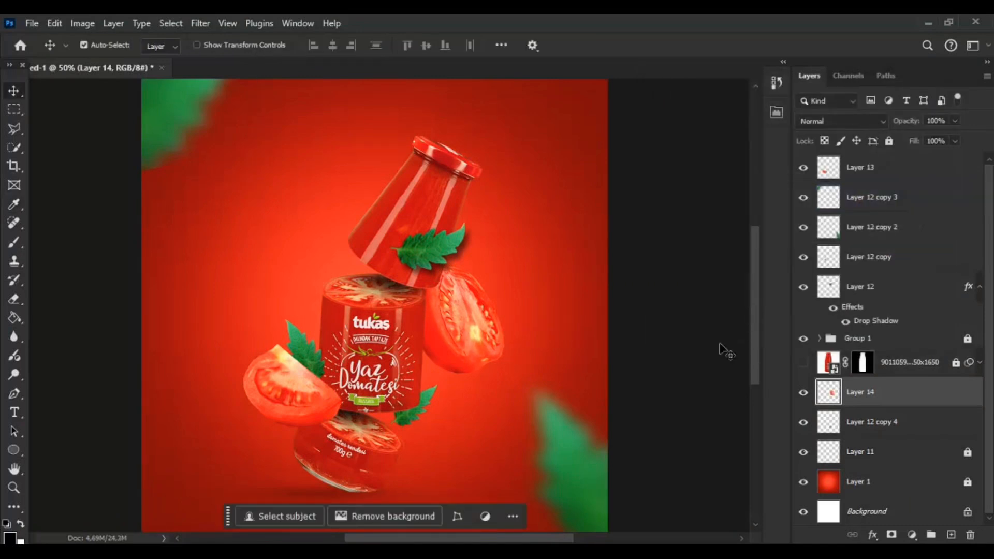
- Enlarge the tomato half, rotate it by about 178°, and place it in the upper-right corner of the artwork
key(ctrl+minus)
key(ctrl+minus)
key(ctrl+plus)
key(ctrl+t)
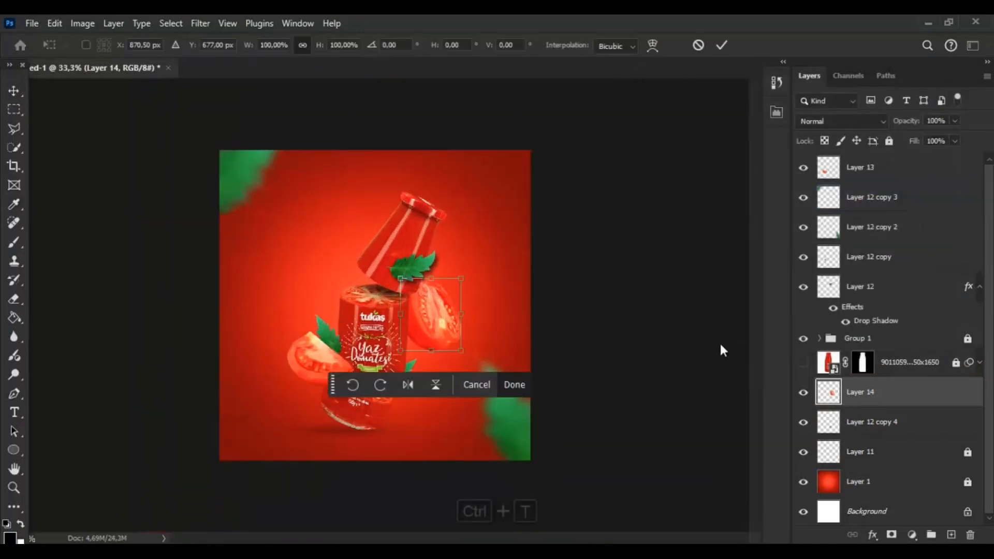
drag(430, 299, 382, 222)
drag(388, 217, 470, 271)
drag(423, 292, 480, 282)
drag(496, 202, 540, 342)
drag(507, 261, 523, 245)
drag(493, 292, 505, 201)
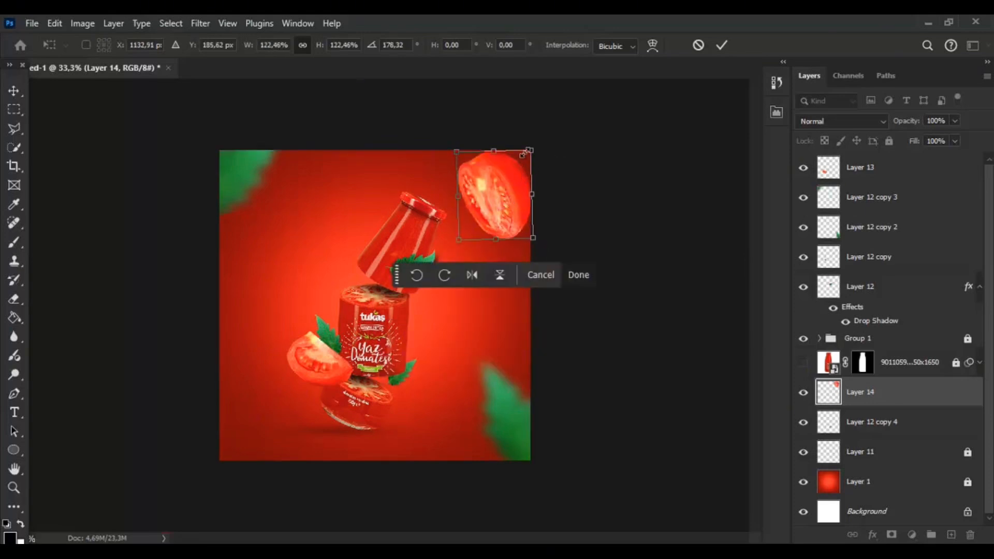
drag(532, 151, 526, 157)
key(Return)
- Duplicate the tomato half, flip the copy horizontally, and place it enlarged in the lower-left corner of the artwork
key(ctrl+j)
key(ctrl+t)
right_click(493, 211)
click(535, 497)
drag(502, 214, 377, 417)
key(Return)
- Apply a Motion Blur to the lower-left tomato half at angle 0° and distance 42 pixels
click(201, 23)
mouse_move(244, 207)
click(414, 291)
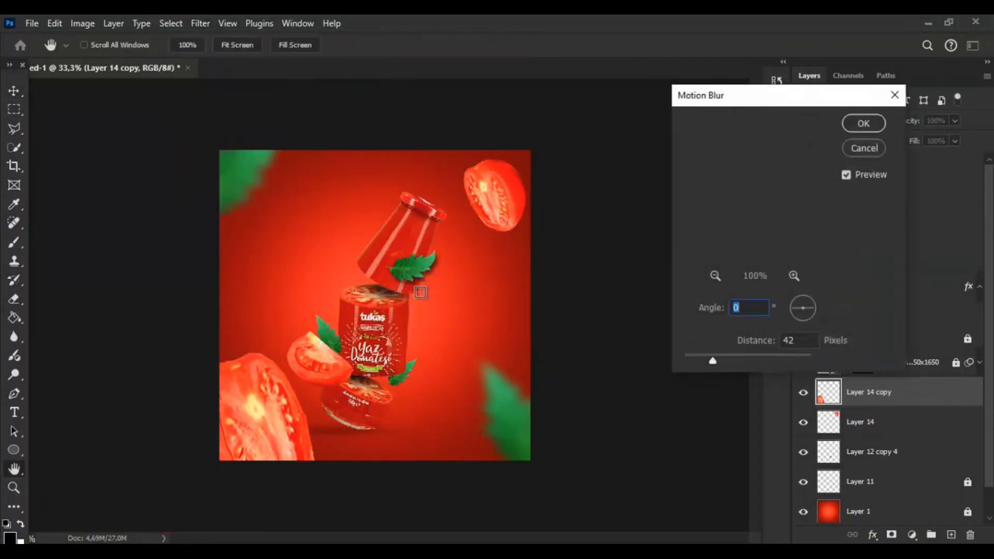
click(863, 123)
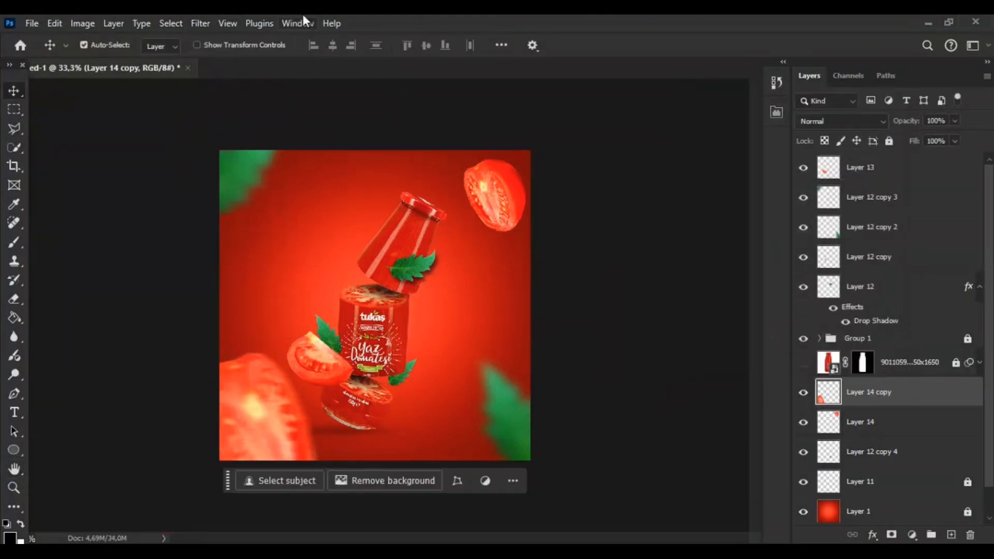
click(200, 23)
mouse_move(246, 207)
click(446, 278)
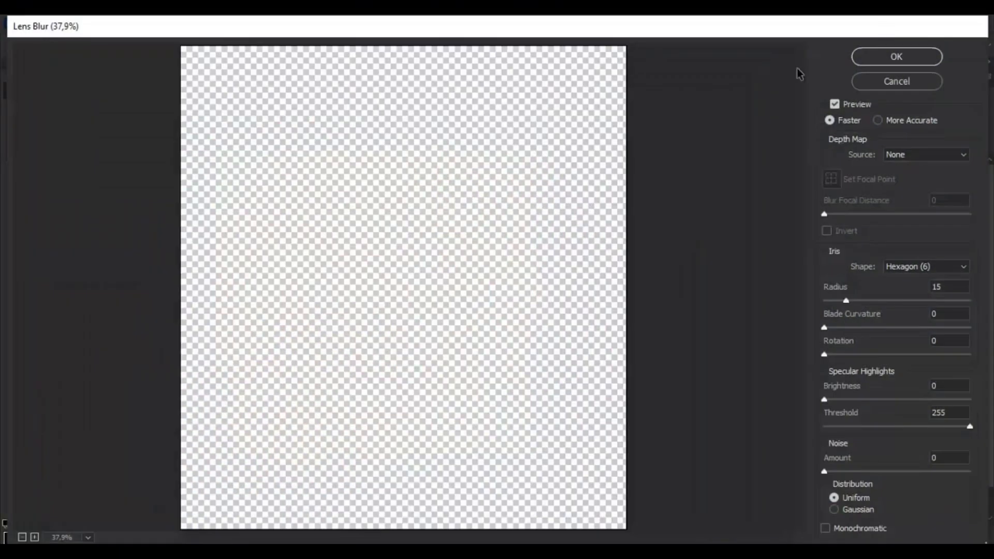
click(893, 81)
- Apply a Gaussian Blur with a 5.4-pixel radius to the lower-left tomato half
click(200, 24)
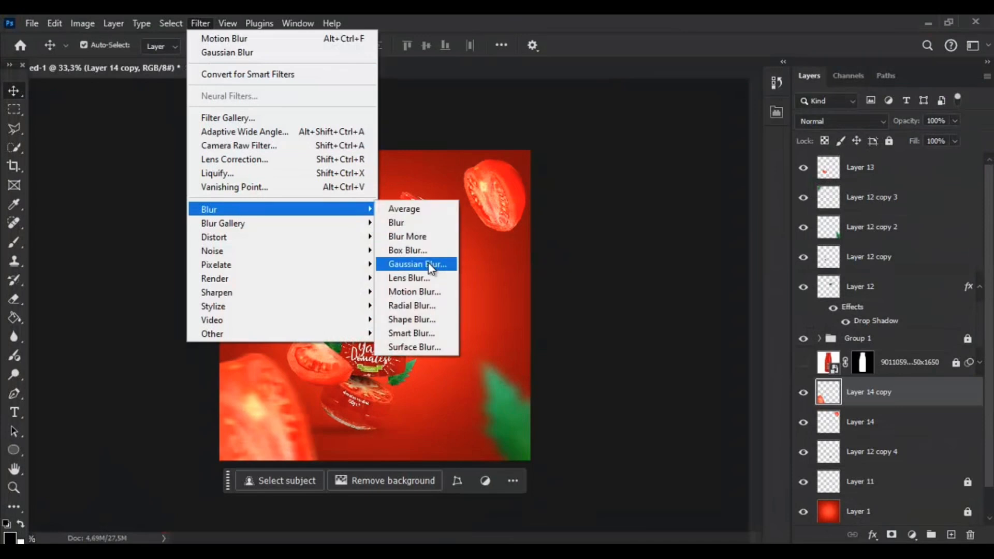
click(427, 263)
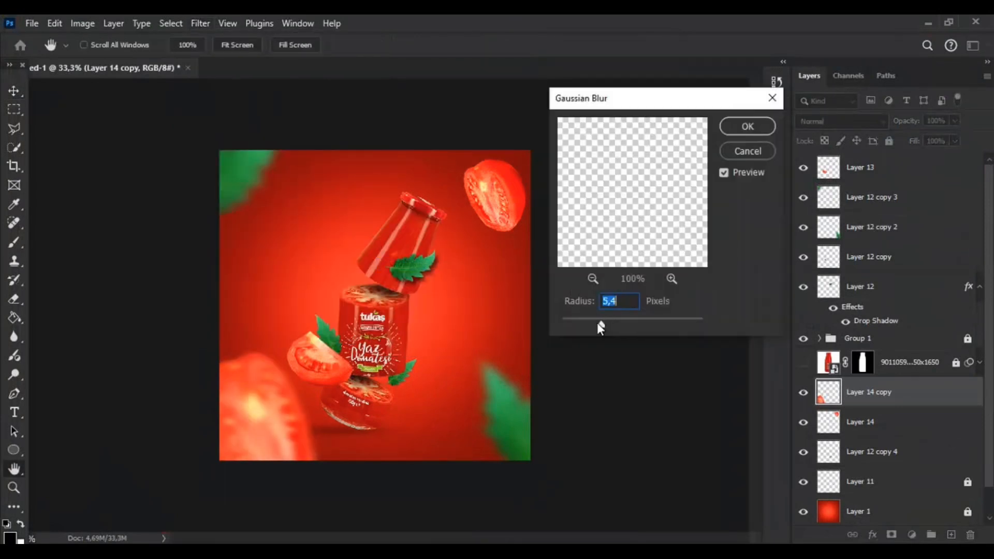
click(735, 124)
- Apply a 42-pixel Motion Blur at 0° to the upper-right tomato half and merge it with the lower-left tomato layer
click(856, 411)
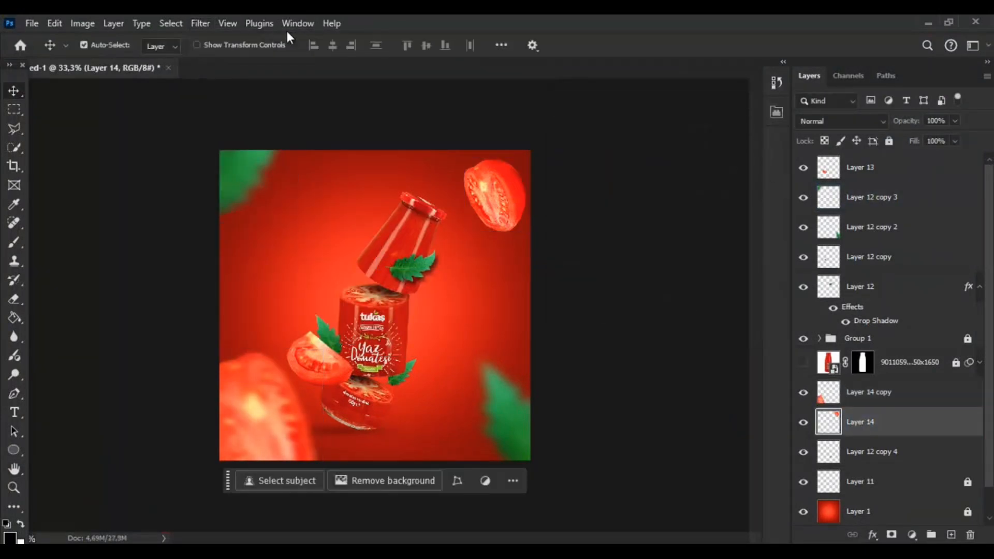
click(198, 24)
mouse_move(241, 208)
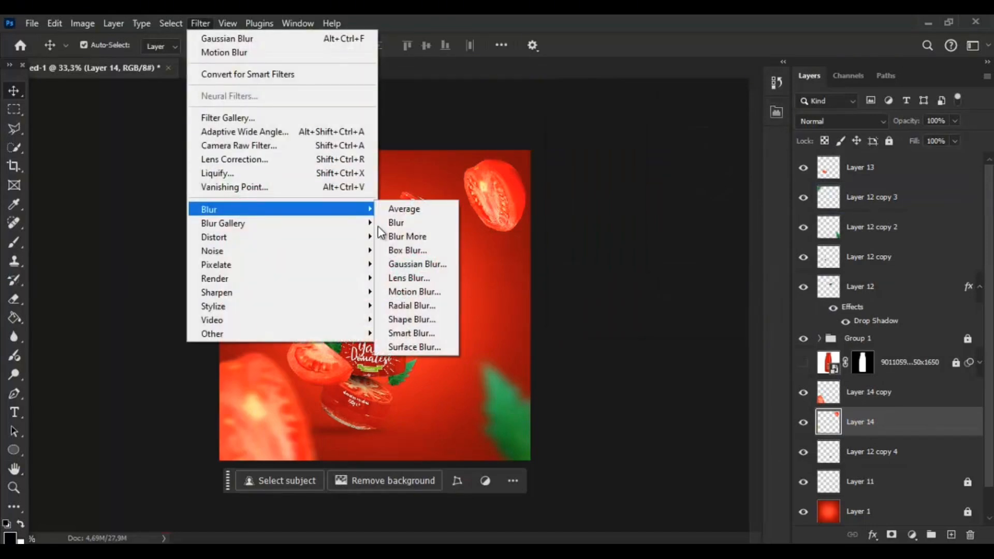
click(409, 292)
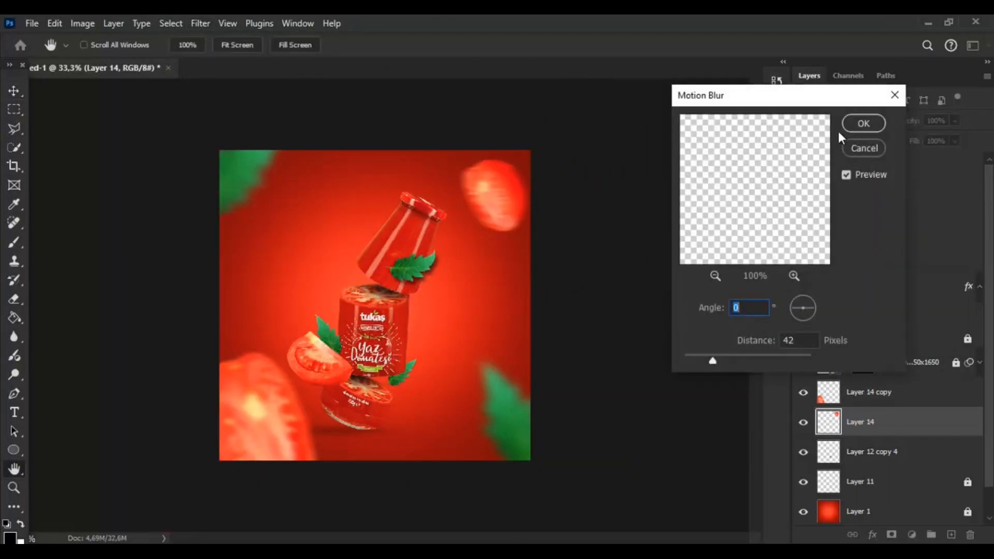
click(860, 122)
key(v)
shift+click(929, 398)
key(ctrl+e)
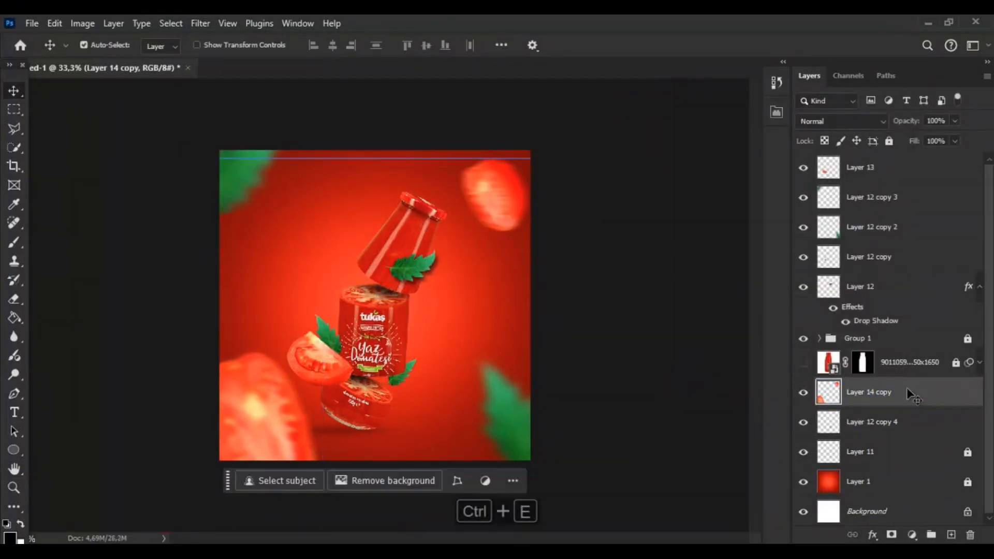
- Slightly lower the exposure of the merged blurred tomato layer
click(82, 23)
mouse_move(118, 61)
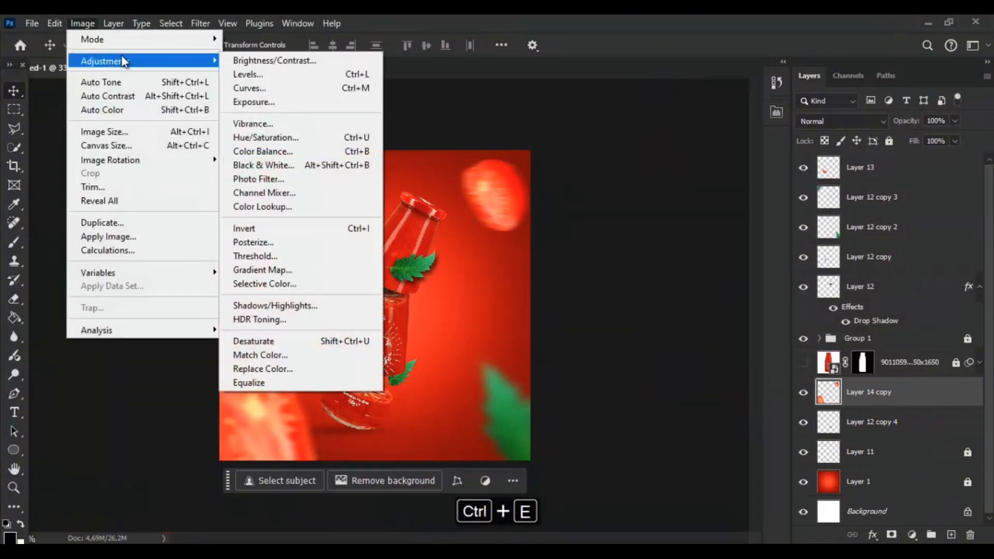
click(257, 101)
drag(466, 129, 669, 128)
drag(662, 199, 657, 200)
click(804, 154)
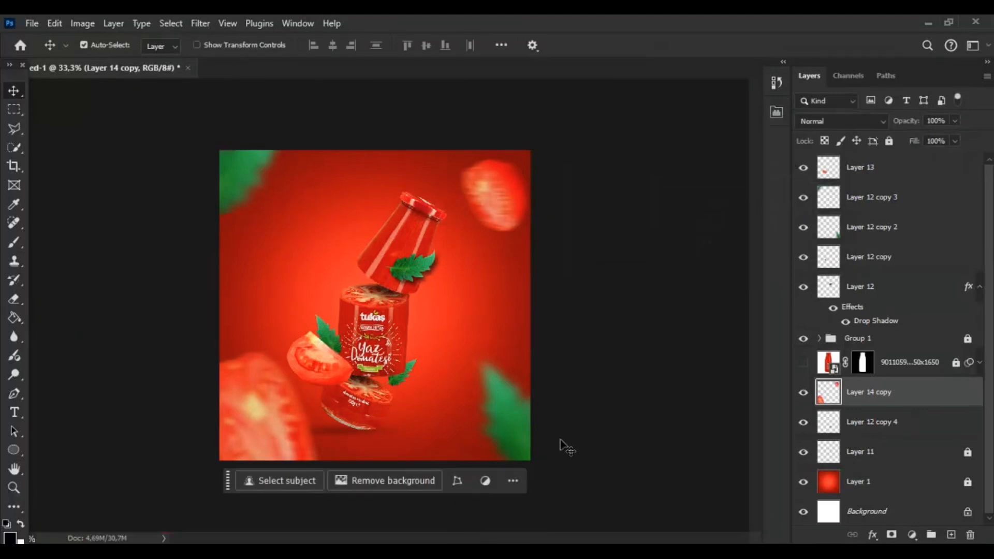
- Duplicate the tomato wedge, rotate the copy by about -86°, and place it at the right edge of the bottle's label section
click(873, 170)
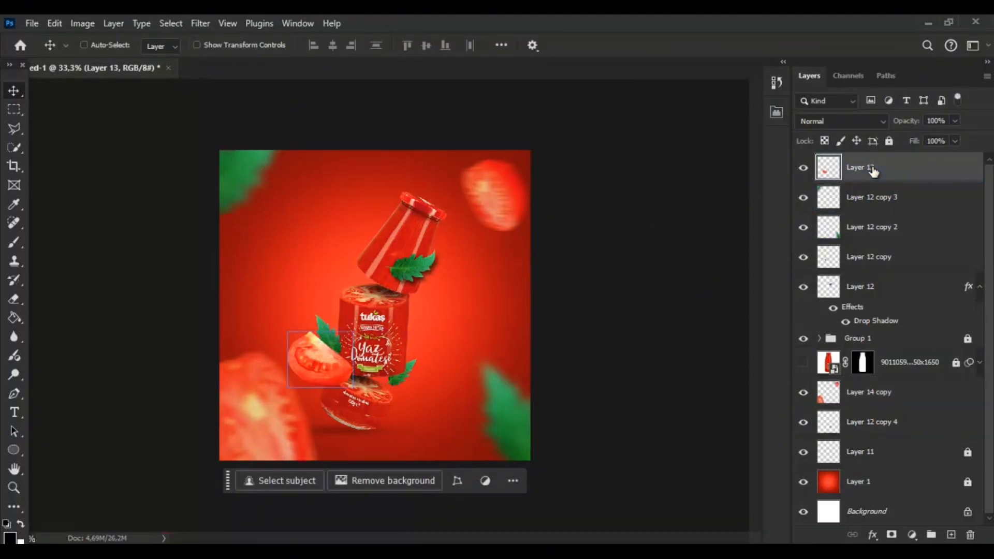
key(ctrl+j)
key(ctrl+t)
drag(349, 357, 458, 307)
drag(470, 274, 373, 210)
drag(432, 309, 433, 304)
drag(551, 251, 483, 265)
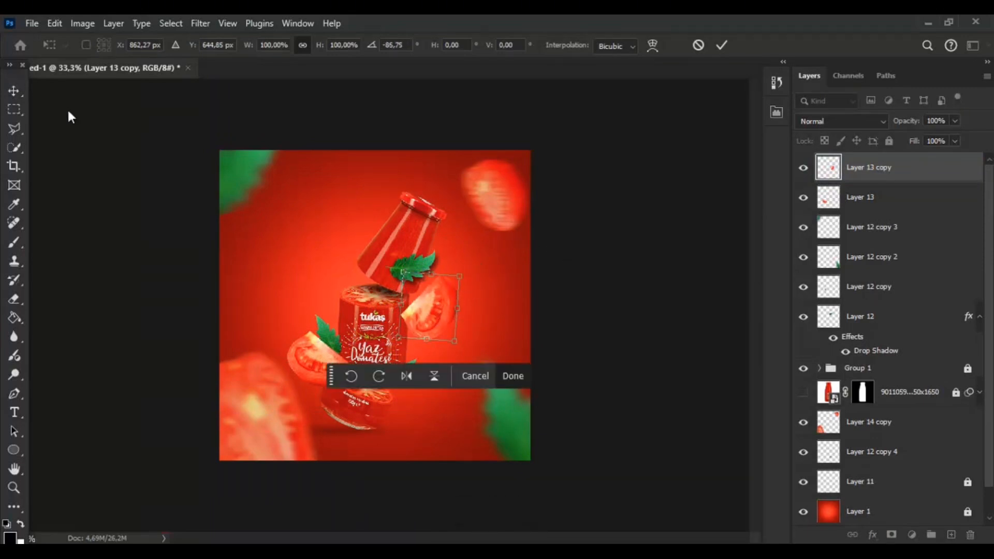
click(20, 89)
key(ctrl+minus)
key(ctrl+plus)
key(ctrl+plus)
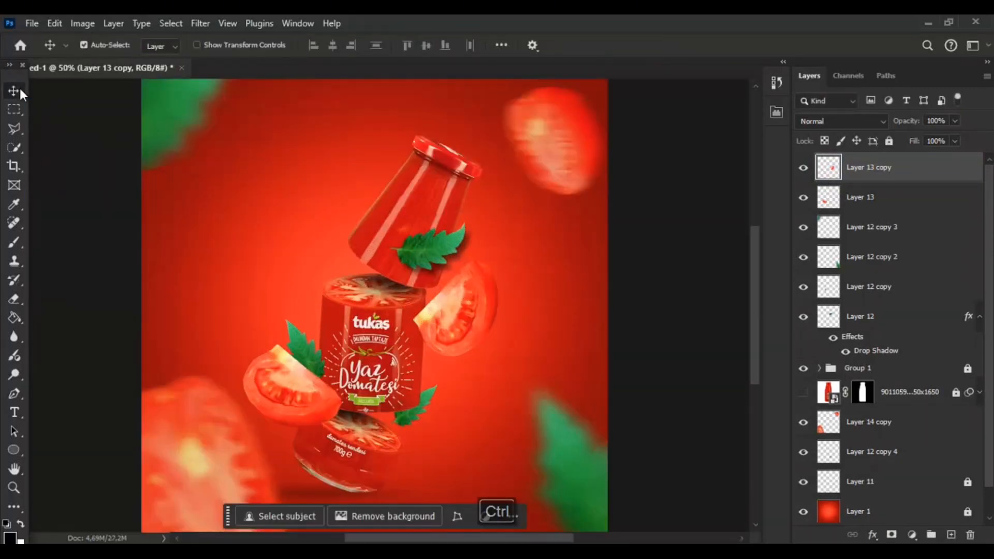
- Duplicate the right wedge below the bottle layers, scaled to about 84% and rotated about 126°, behind the upper bottle section's left edge
key(ctrl+j)
drag(861, 166, 813, 409)
key(ctrl+t)
drag(465, 314, 352, 270)
drag(391, 202, 358, 325)
drag(366, 288, 378, 252)
drag(411, 222, 401, 236)
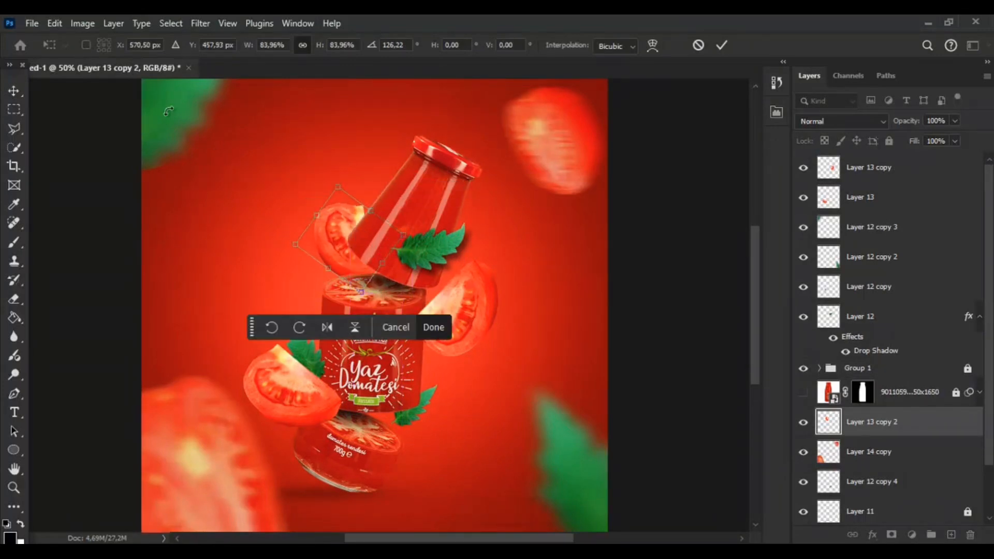
click(15, 91)
- Set the exposure of the tomato wedge behind the upper bottle section to -0.61
click(82, 23)
mouse_move(103, 60)
click(259, 99)
drag(663, 200, 654, 198)
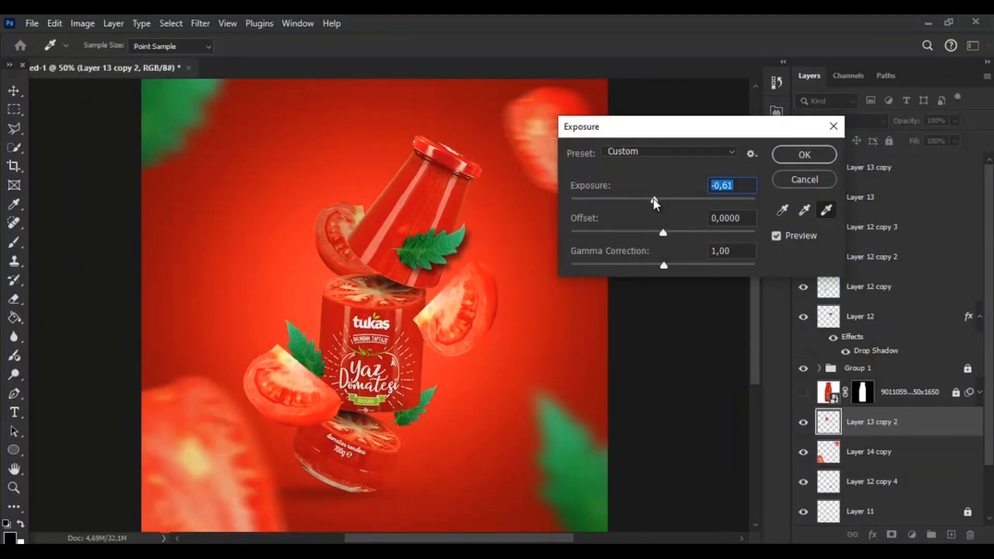
click(798, 161)
key(ctrl+minus)
key(ctrl+minus)
key(ctrl+minus)
key(ctrl+plus)
key(ctrl+plus)
key(ctrl+plus)
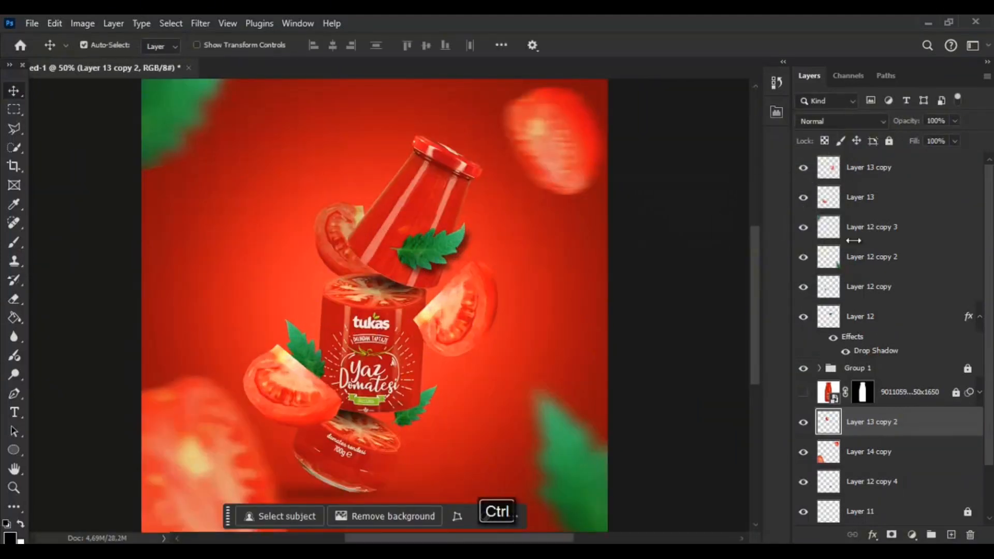
- Select the upper-left wedge's outline and paint a soft black shadow beside the bottle on a new layer at 100% brush opacity
ctrl+click(828, 422)
click(947, 535)
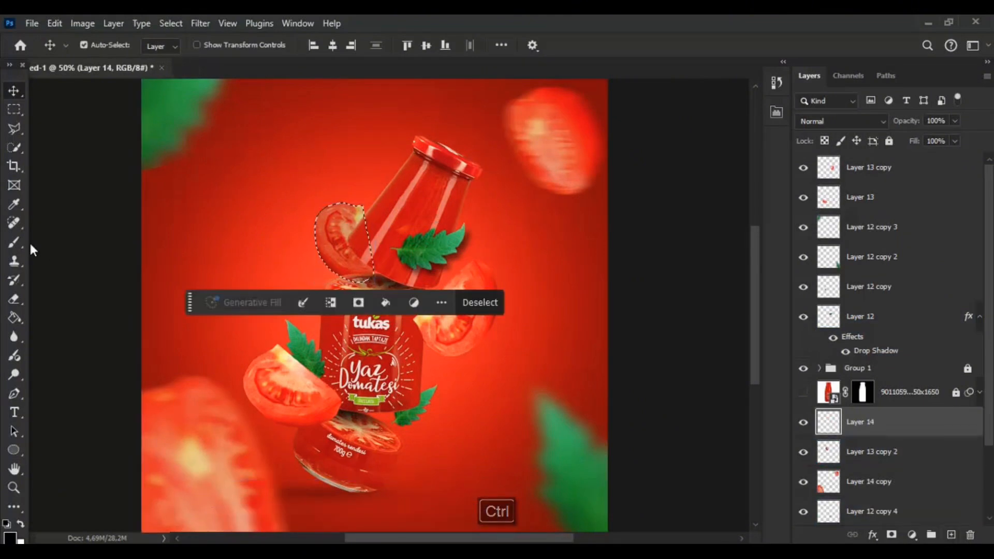
click(14, 242)
alt+right_click(389, 234)
click(340, 45)
click(391, 61)
drag(366, 253, 377, 257)
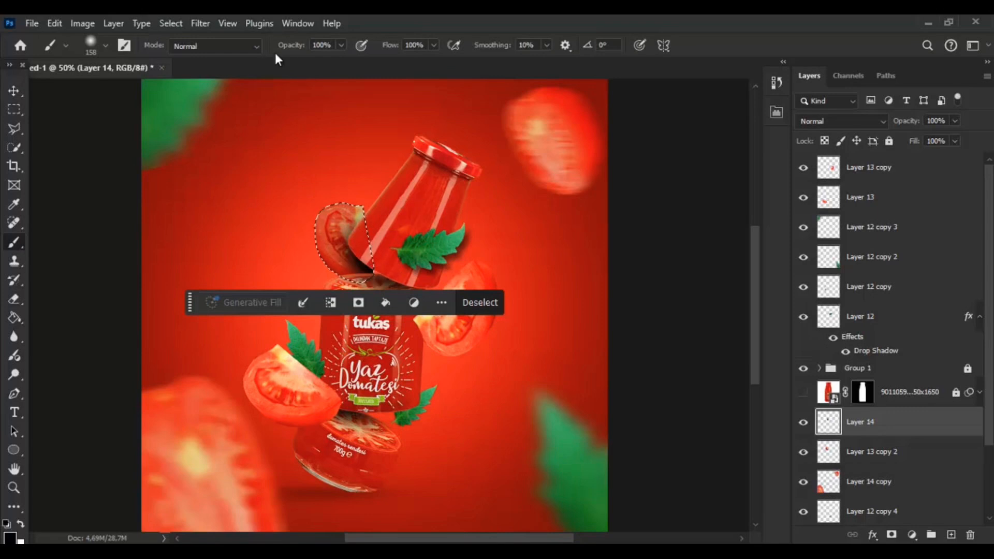
- Apply a 9.2-pixel Gaussian Blur to the painted shadow on the upper-left wedge and clear the selection
click(200, 23)
mouse_move(266, 206)
click(411, 261)
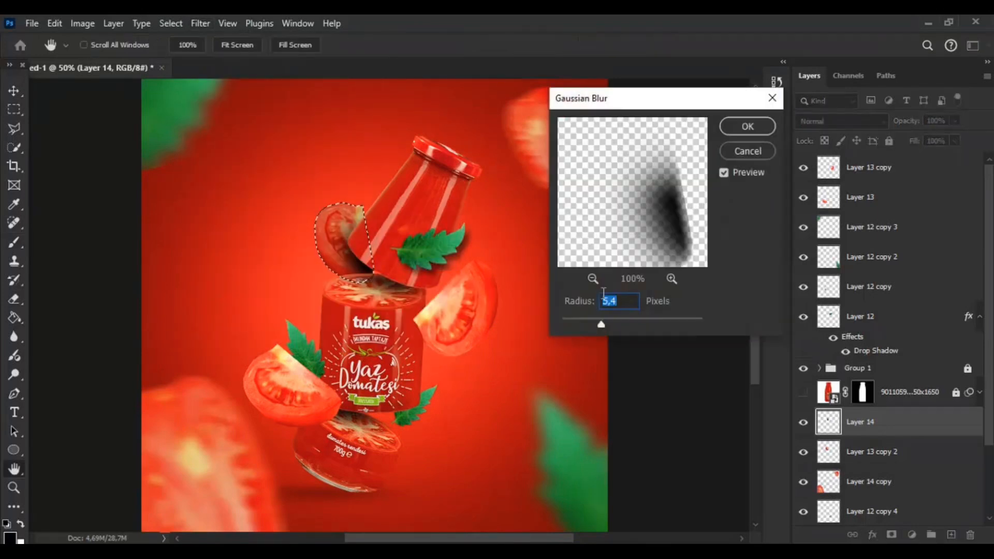
mouse_move(601, 324)
mouse_down()
mouse_move(626, 322)
mouse_move(614, 324)
mouse_up()
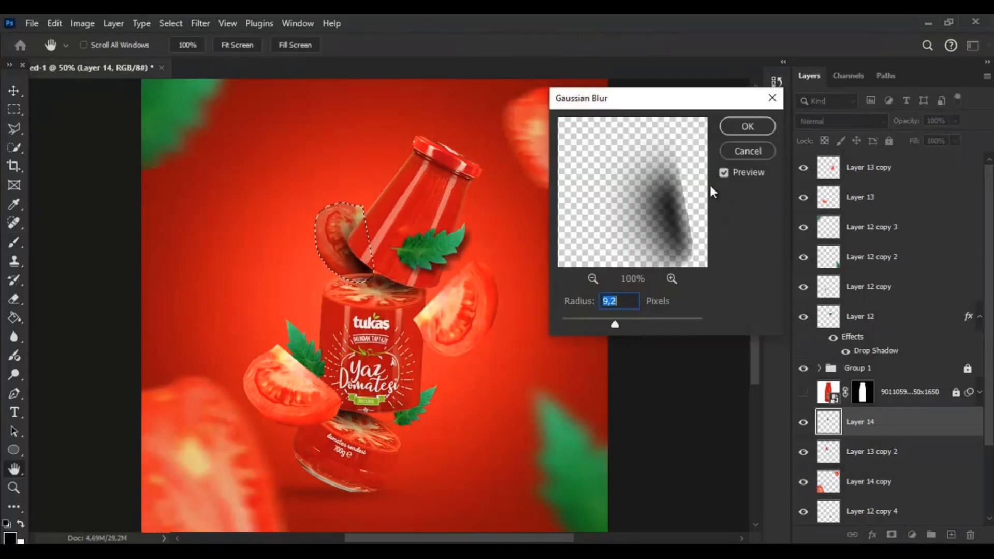
click(737, 129)
key(ctrl+d)
- Merge the group of bottle sections into a single layer
click(803, 368)
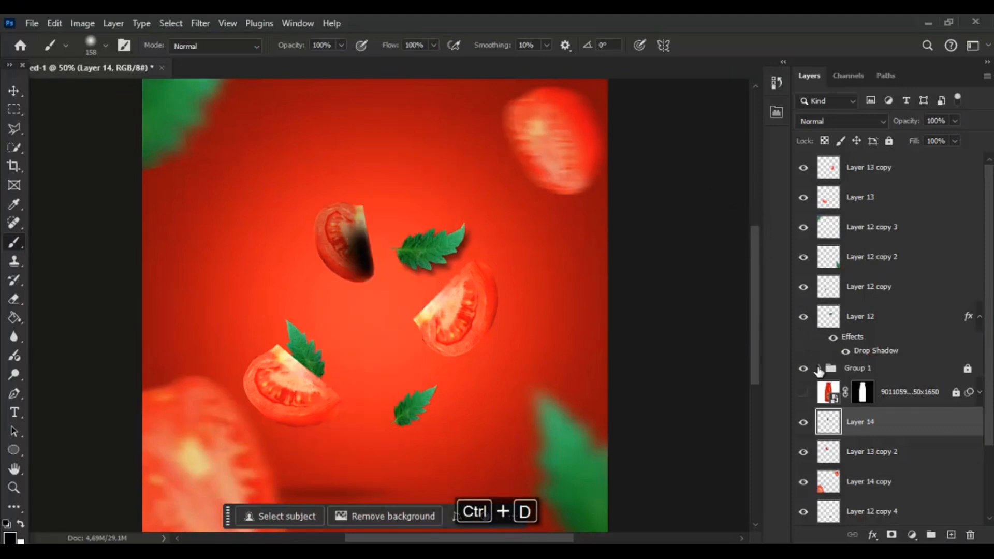
click(802, 368)
click(870, 367)
click(818, 368)
click(818, 368)
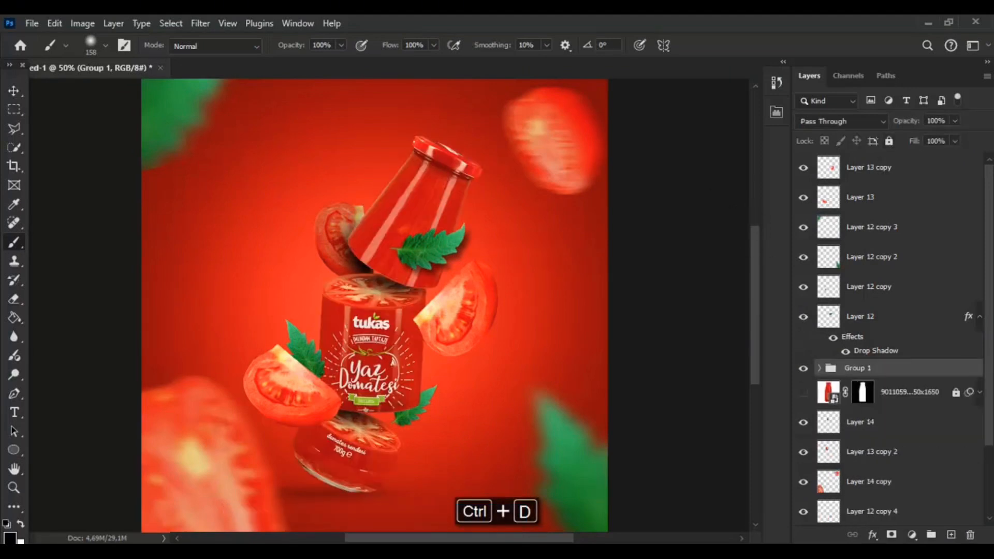
click(950, 534)
key(ctrl+e)
- Select the merged bottle's outline and paint soft black shadows beside the left and right wedges on a new layer
ctrl+click(838, 379)
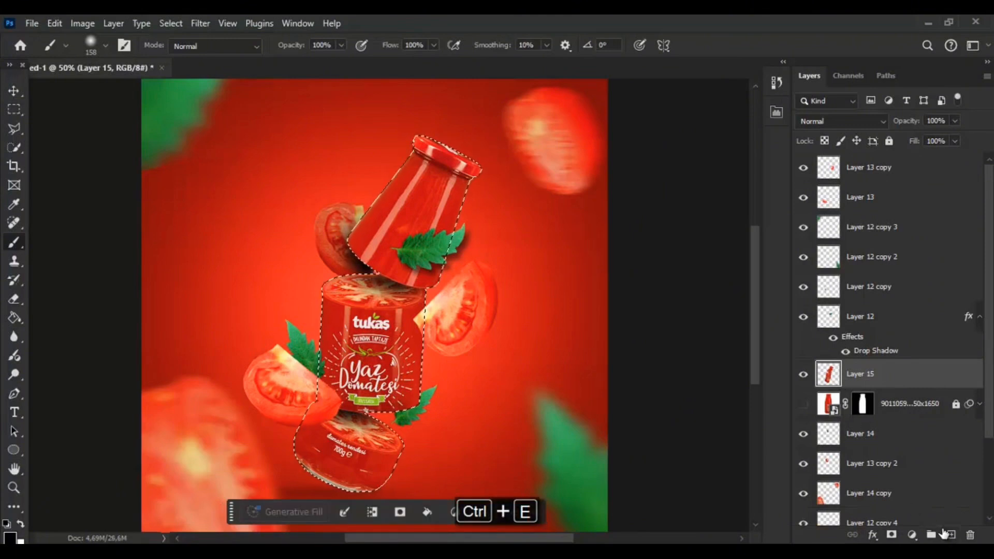
click(945, 533)
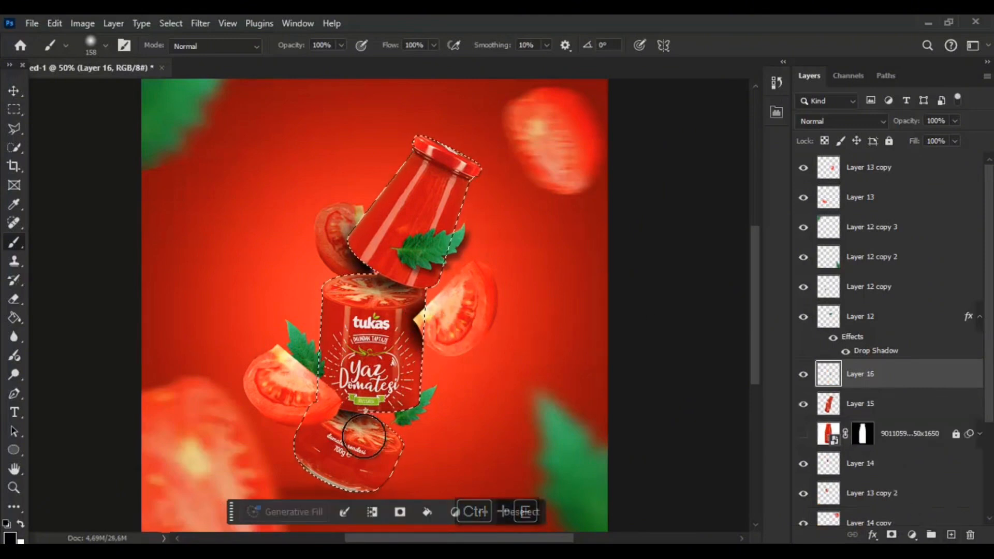
mouse_move(363, 436)
mouse_down()
mouse_move(307, 424)
mouse_move(319, 407)
mouse_move(304, 376)
mouse_up()
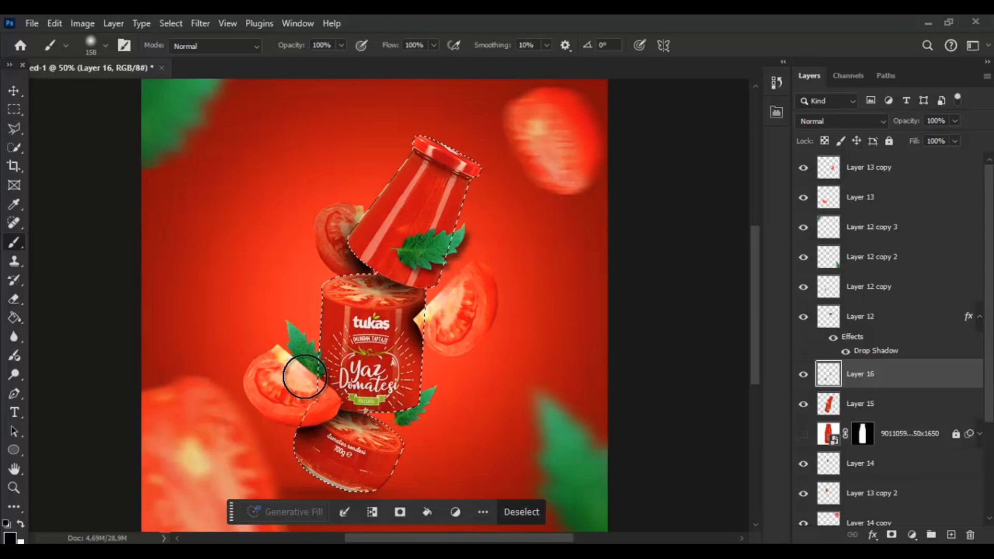
- Apply a 26.3-pixel Gaussian Blur to the wedge shadows painted on the bottle
click(200, 23)
mouse_move(251, 211)
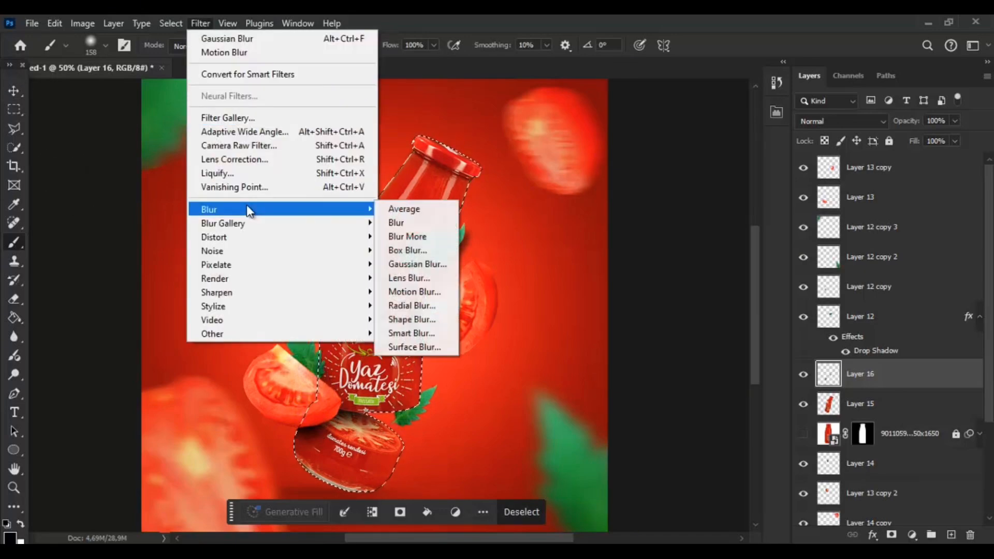
click(409, 263)
drag(615, 325, 628, 325)
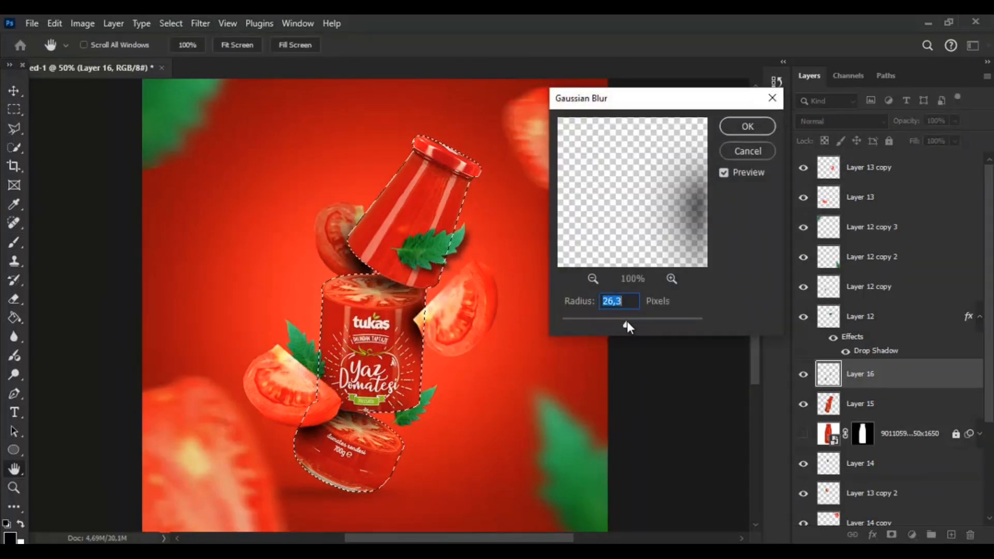
click(747, 126)
- Set the opacity of the bottle's wedge-shadow layer to 80% and clear the selection
click(954, 121)
drag(959, 136, 942, 135)
key(ctrl+d)
key(ctrl+minus)
key(ctrl+minus)
key(ctrl+minus)
key(ctrl+plus)
key(ctrl+plus)
key(ctrl+plus)
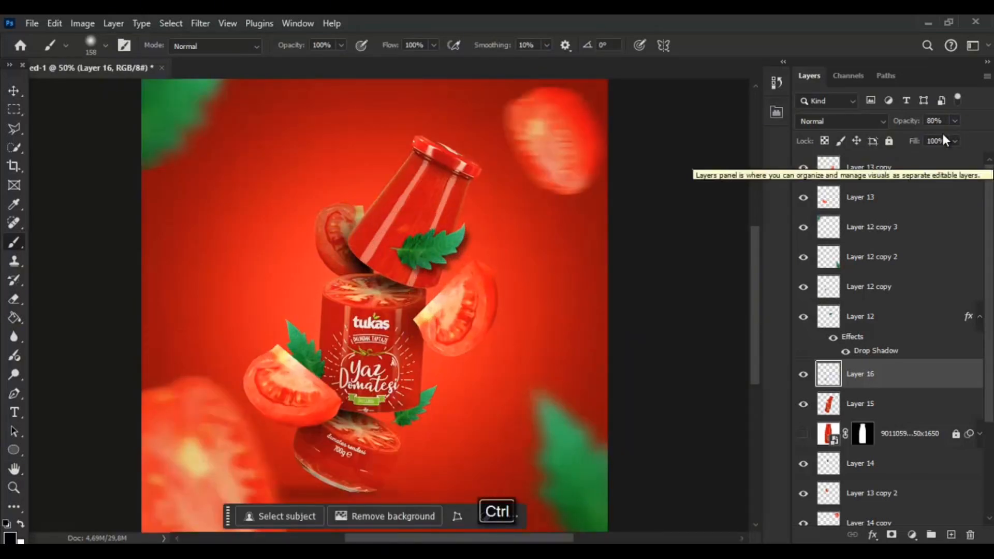
- Duplicate the left tomato wedge, flipped, scaled to about 68% and rotated about -172°, at the right edge of the lower bottle section
click(842, 198)
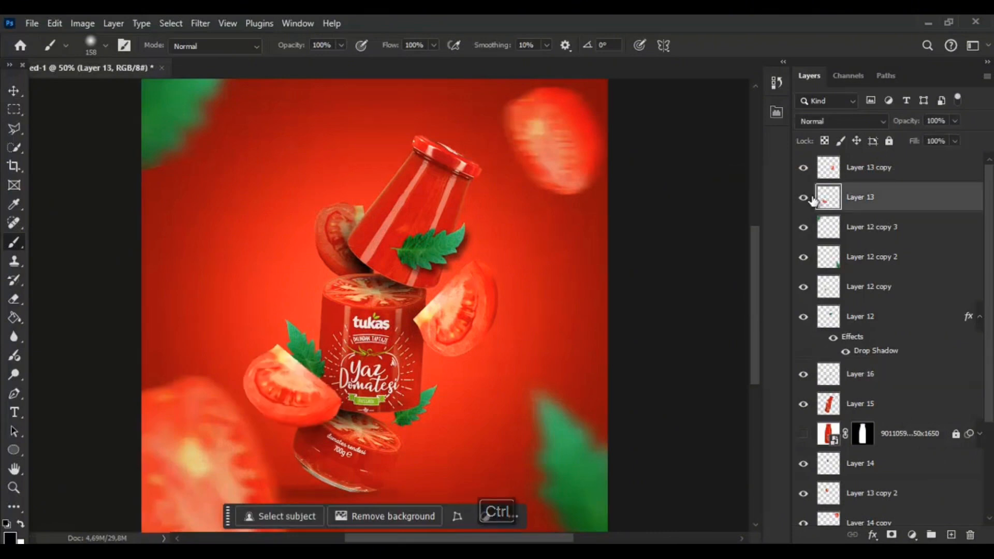
key(ctrl+j)
key(ctrl+t)
drag(293, 387, 424, 453)
drag(483, 413, 422, 348)
right_click(433, 449)
click(468, 428)
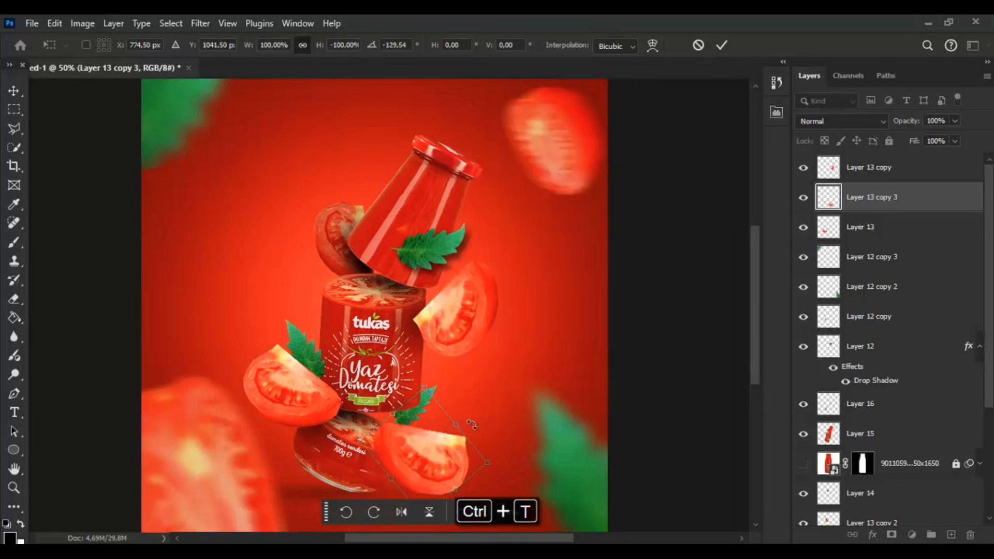
drag(501, 470, 432, 419)
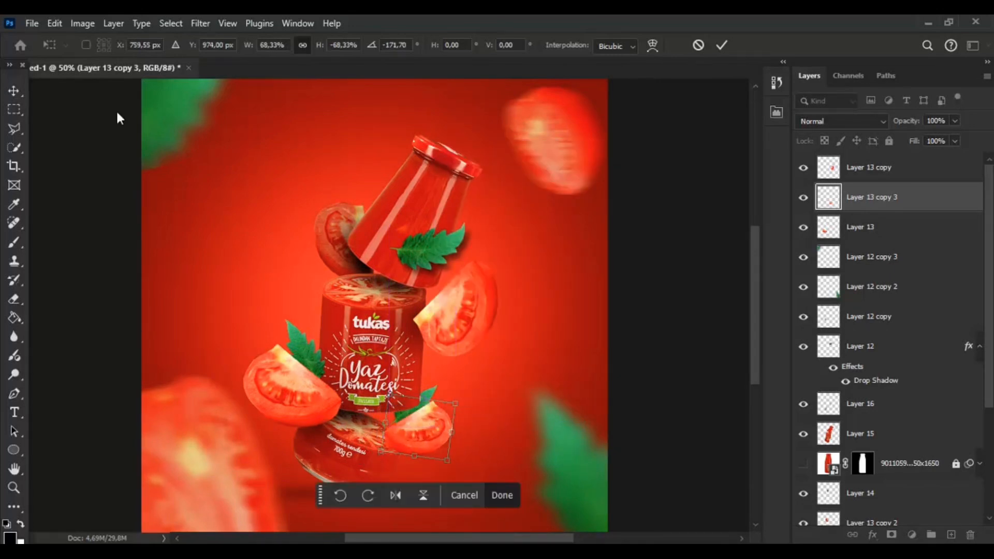
click(17, 89)
- Select the bottle's outline, paint a soft black shadow beside the small lower-right wedge on a new layer, and deselect
key(ctrl+minus)
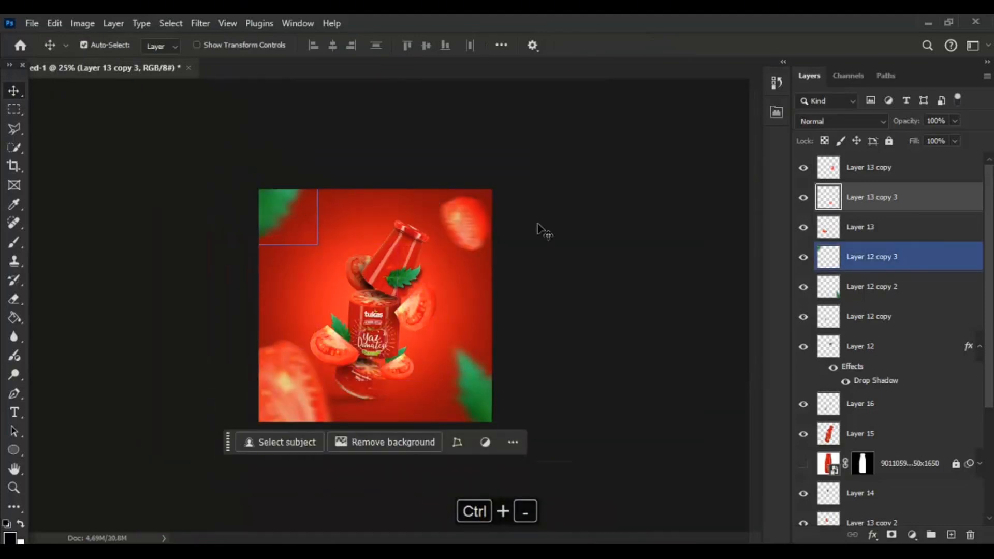
ctrl+click(831, 434)
click(864, 404)
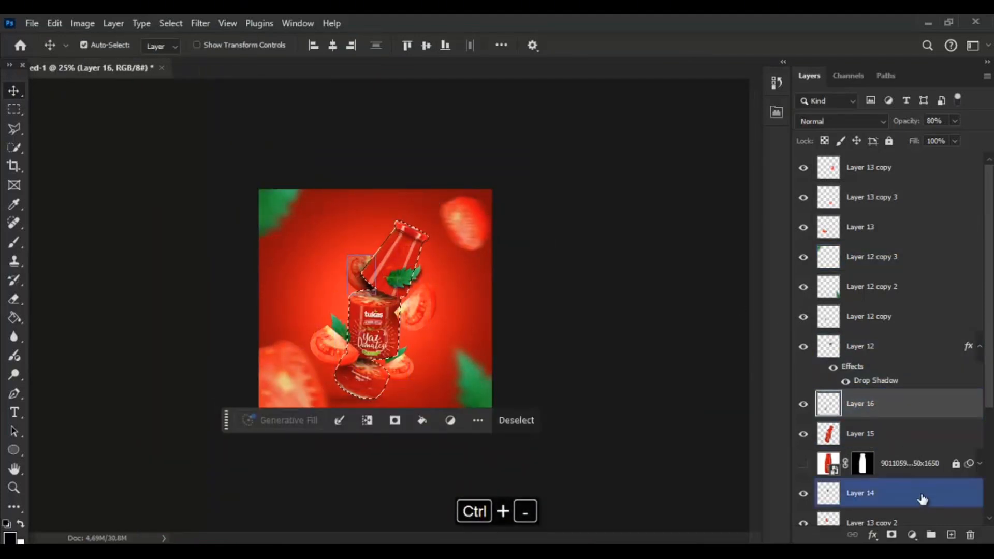
key(b)
click(950, 534)
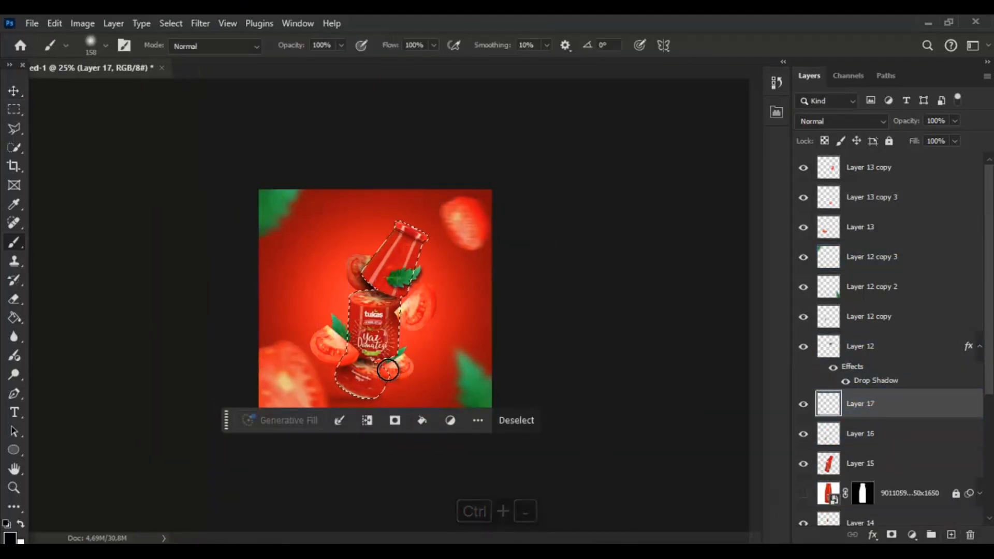
key(ctrl+plus)
key(ctrl+plus)
key(ctrl+plus)
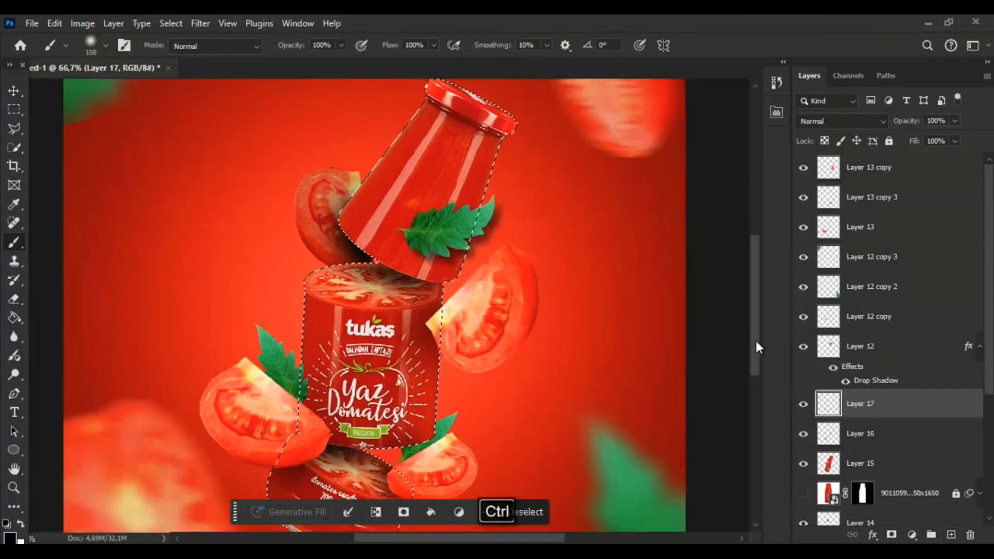
drag(756, 342, 756, 365)
key(ctrl+z)
key(ctrl+d)
key(ctrl+minus)
key(ctrl+minus)
key(ctrl+minus)
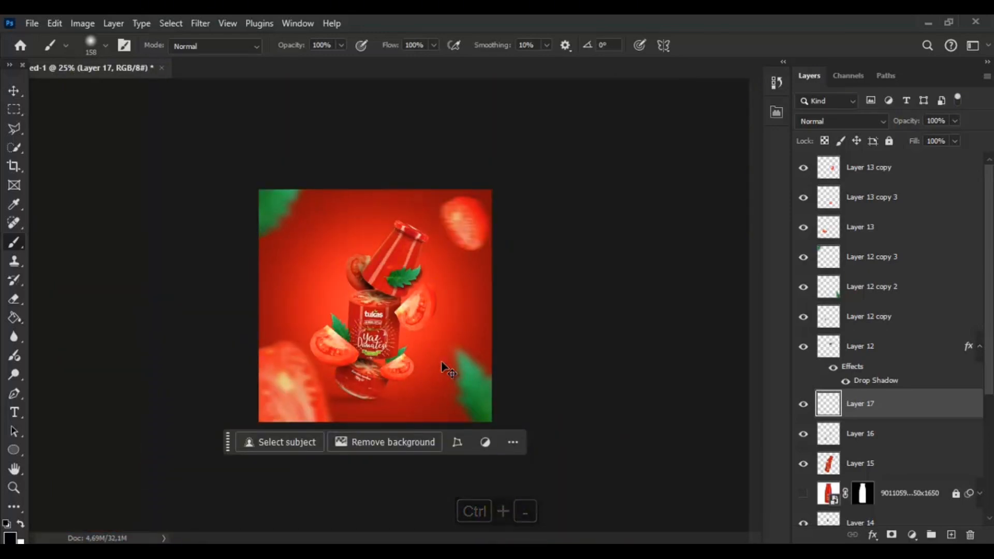
key(ctrl+plus)
key(ctrl+plus)
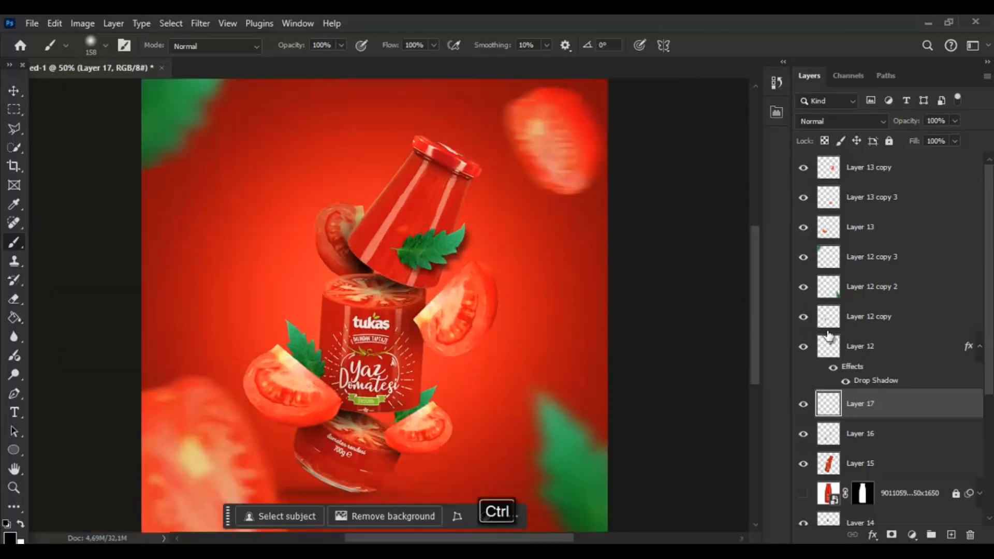
- Merge the layer of the leaf behind the left wedge with the leaf layer on the upper bottle section
click(852, 321)
ctrl+click(859, 353)
ctrl+click(870, 290)
click(868, 290)
click(804, 290)
click(805, 290)
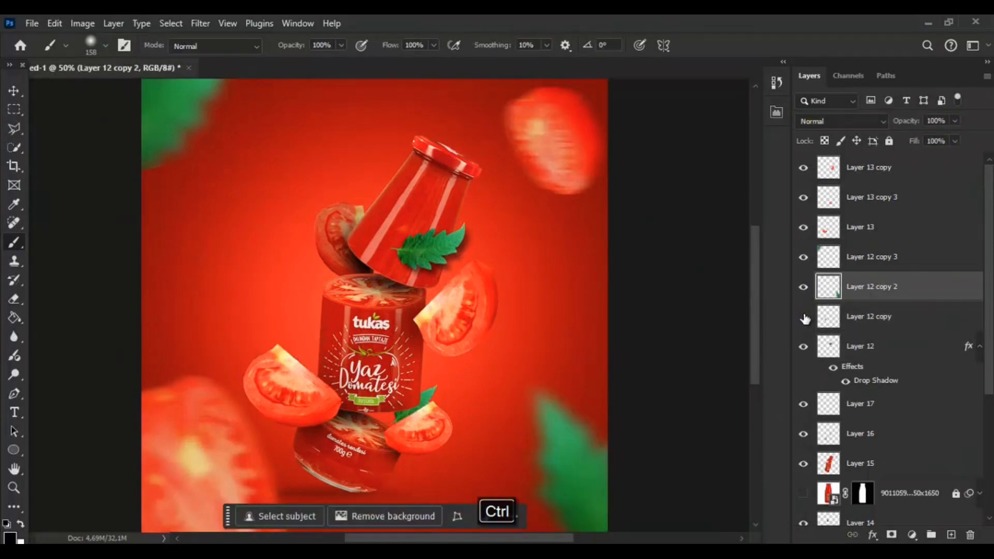
click(837, 323)
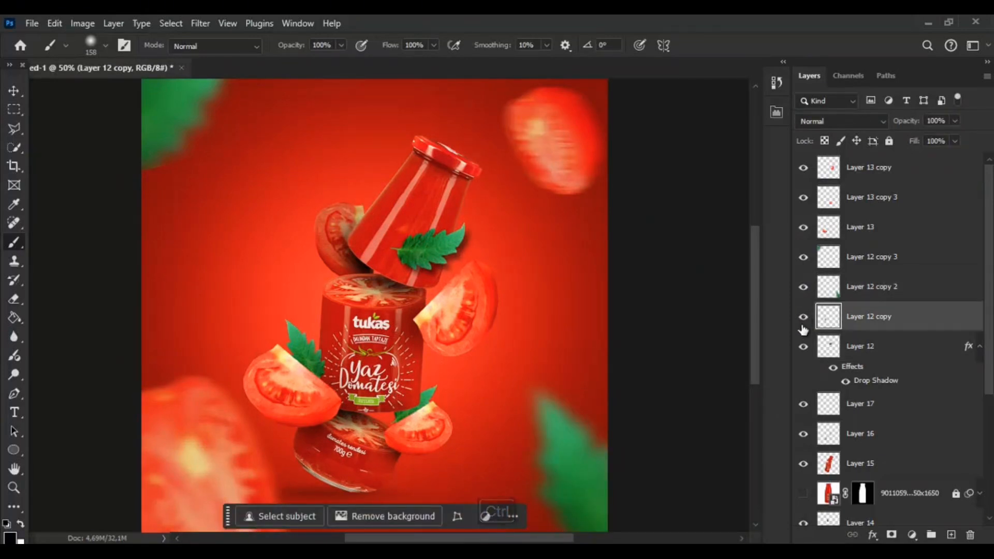
ctrl+click(849, 347)
key(ctrl+e)
click(804, 375)
click(804, 375)
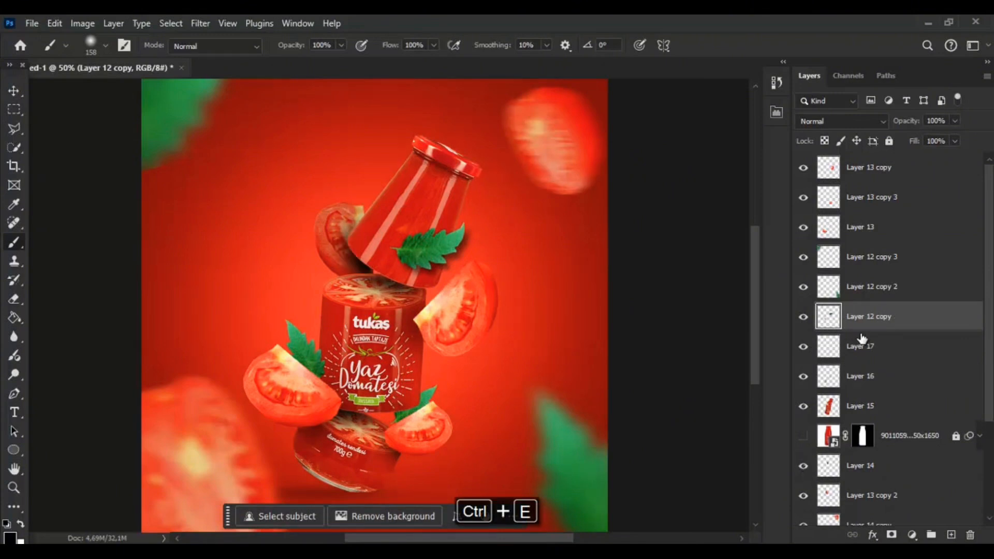
- Apply a Motion Blur with a 0° angle and 42-pixel distance to the merged leaves
click(202, 23)
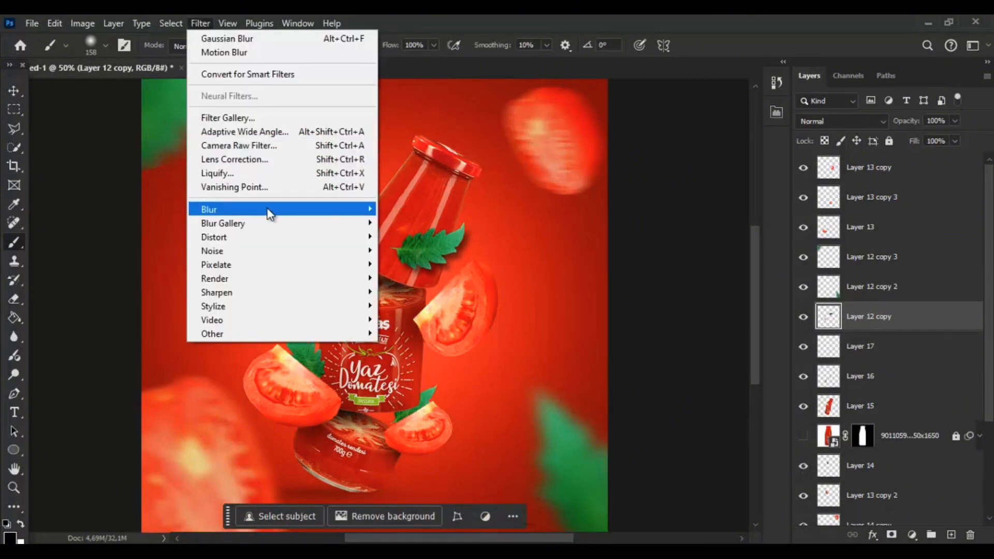
mouse_move(268, 211)
click(411, 292)
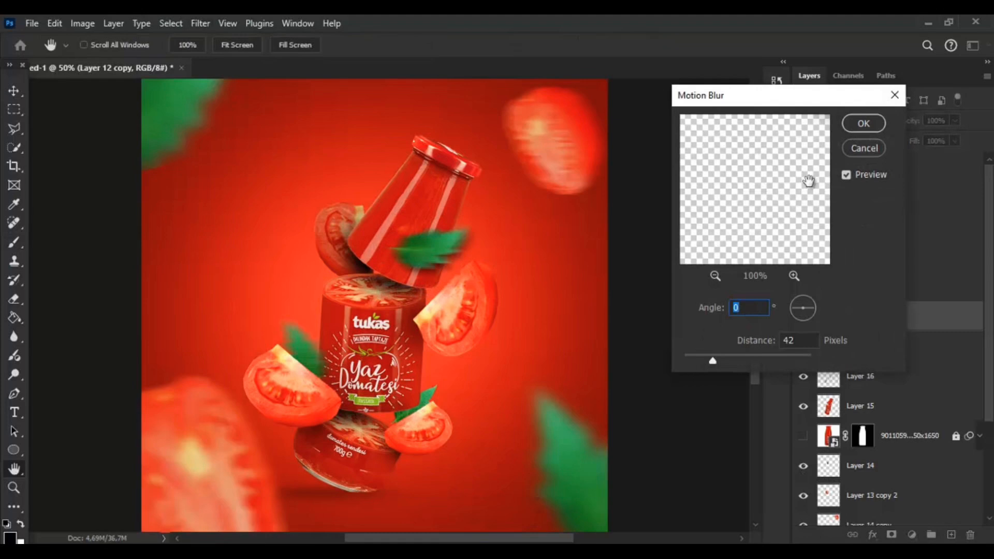
click(854, 127)
key(b)
- Apply the 0°, 42-pixel Motion Blur to the leaf behind the small lower-right wedge
scroll(903, 465, down, 3)
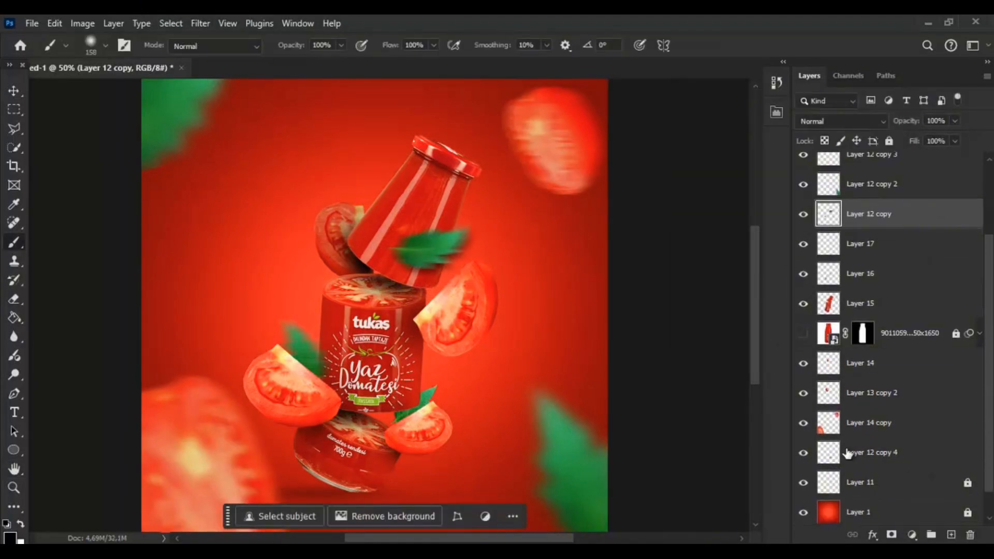
click(822, 452)
click(201, 24)
mouse_move(238, 206)
click(399, 288)
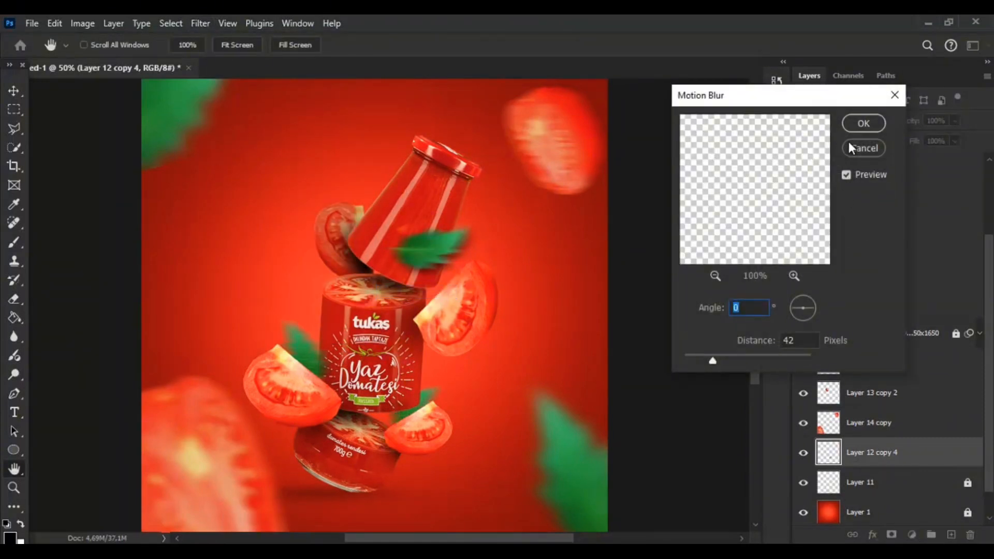
click(863, 148)
key(b)
- Copy the blurred lower-right leaf, paste it above the bottle, and rotate and place it at the upper bottle section's left edge
key(ctrl+c)
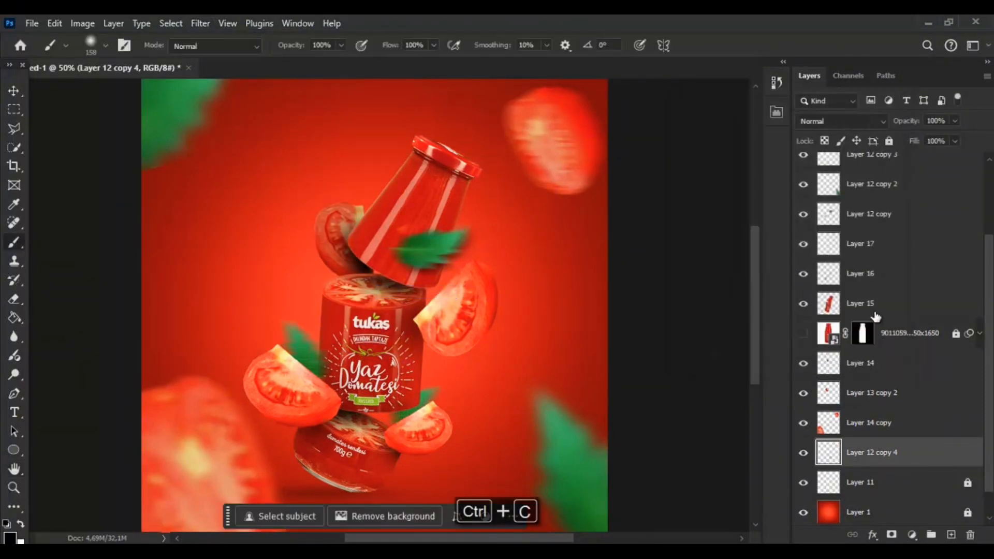
click(875, 282)
key(ctrl+v)
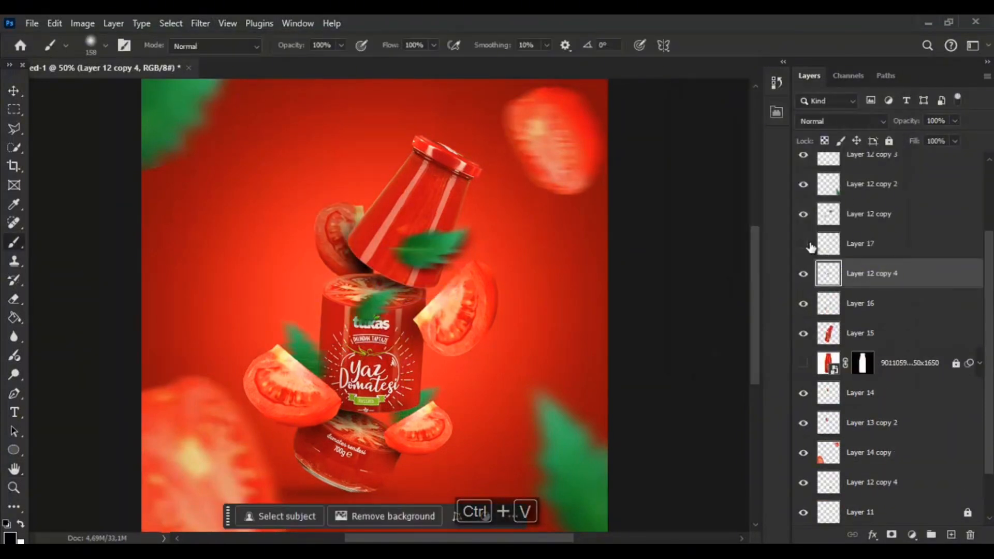
key(ctrl+t)
drag(377, 298, 350, 205)
drag(397, 167, 358, 150)
drag(358, 205, 390, 173)
click(7, 95)
key(ctrl+minus)
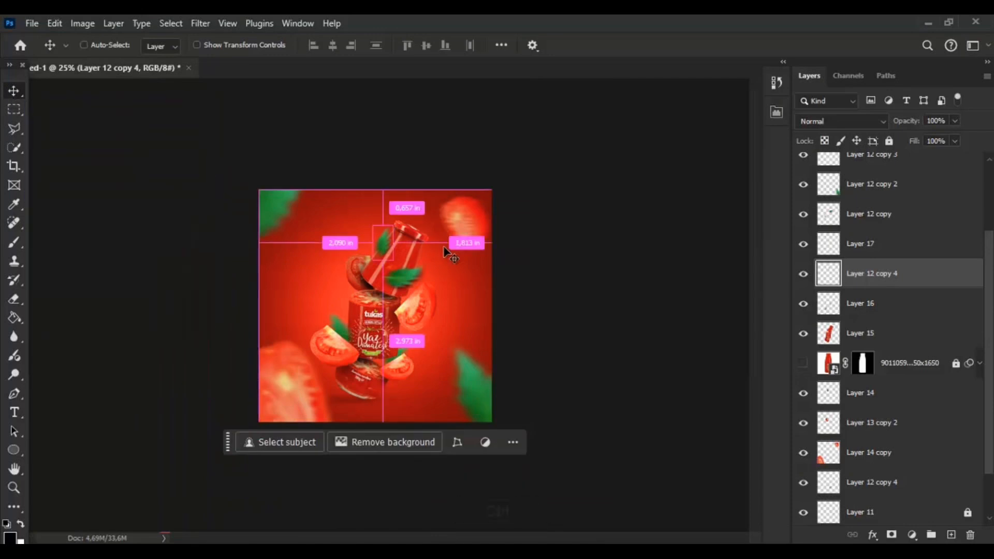
key(ctrl+plus)
- Move the pasted upper leaf's layer directly below the merged bottle layer
drag(875, 214, 891, 388)
key(ctrl+z)
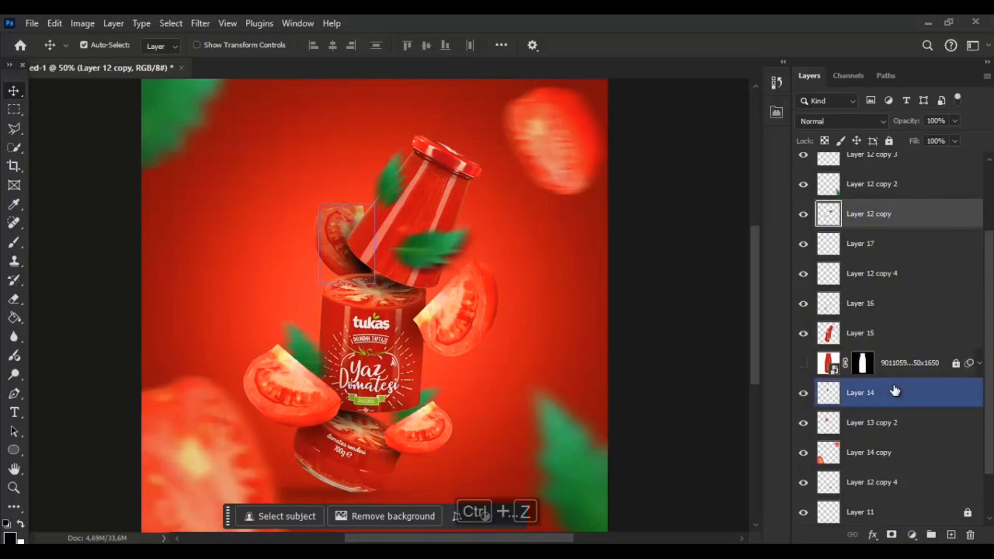
drag(860, 273, 860, 336)
key(ctrl+minus)
key(ctrl+minus)
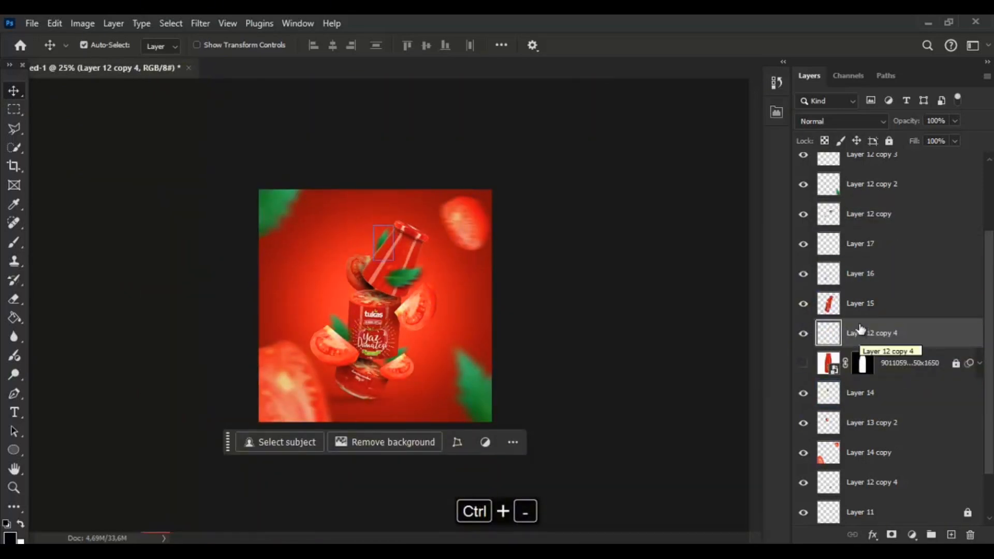
- Duplicate the merged leaves, scaled to about 47% and rotated about -80°, left of the upper-left wedge, and stack the copy below the bottle
ctrl+click(859, 273)
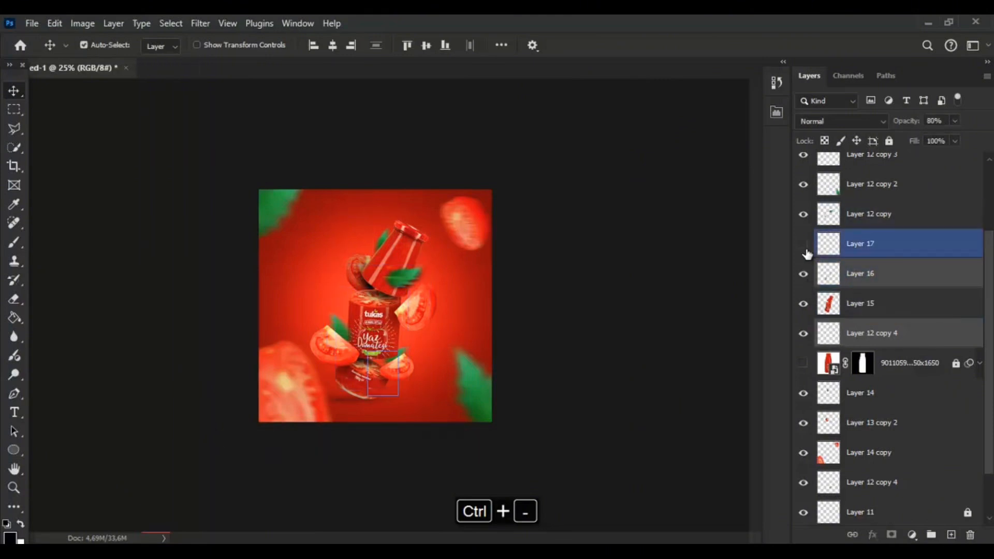
click(830, 223)
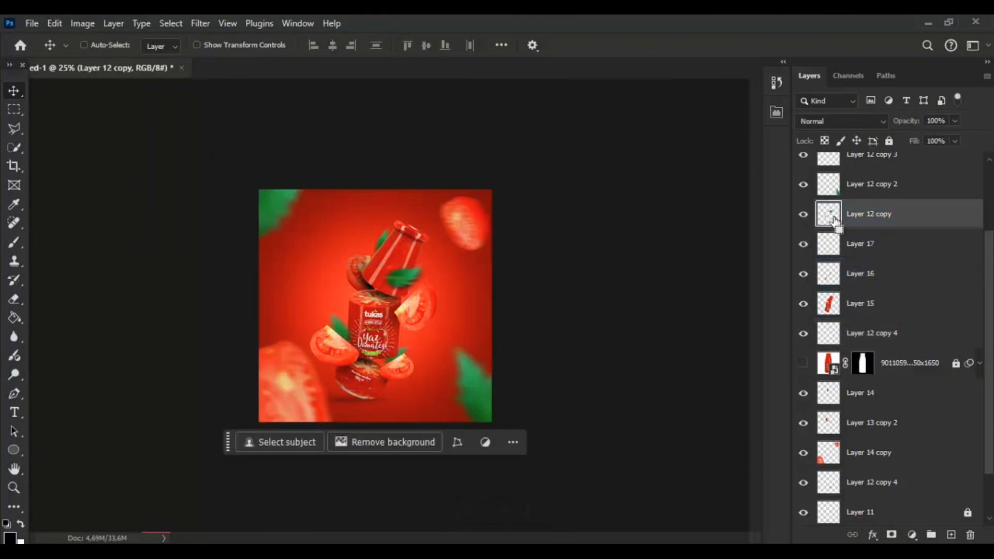
key(ctrl+j)
key(ctrl+t)
drag(422, 270, 293, 174)
drag(380, 207, 355, 304)
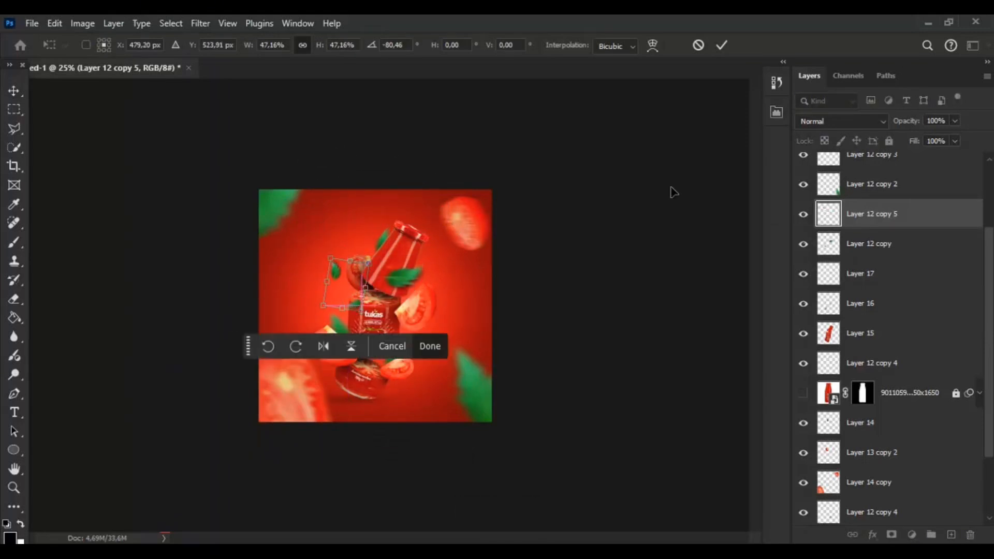
drag(906, 224, 862, 346)
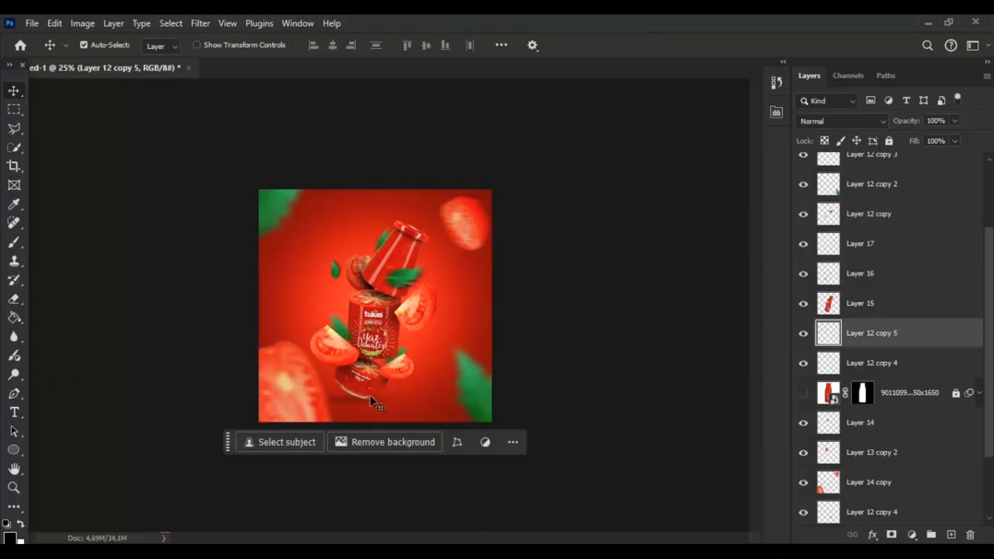
- Nudge the small leaf at the upper-left wedge closer to it, and duplicate it, rotated 50°, at the right wedge's upper edge
key(ctrl+plus)
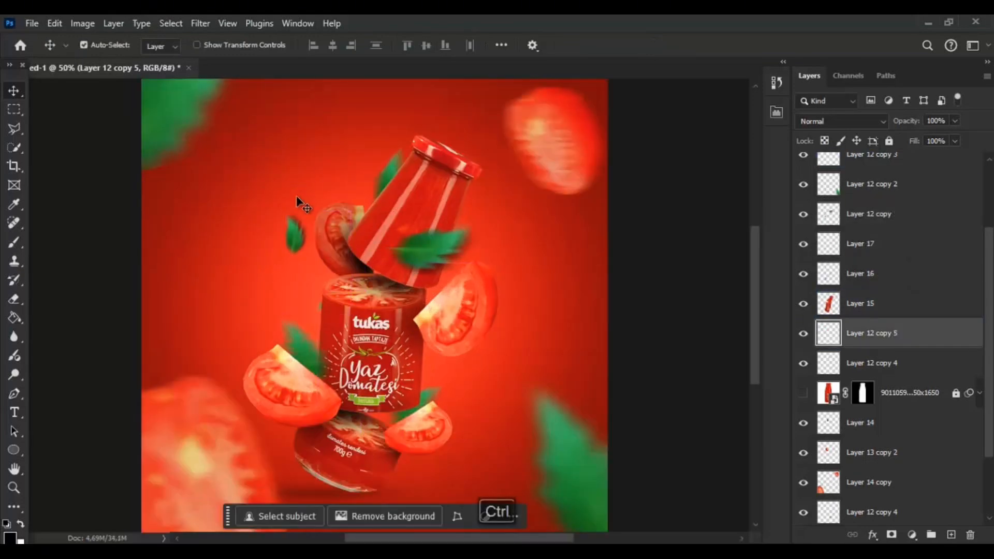
drag(298, 235, 310, 256)
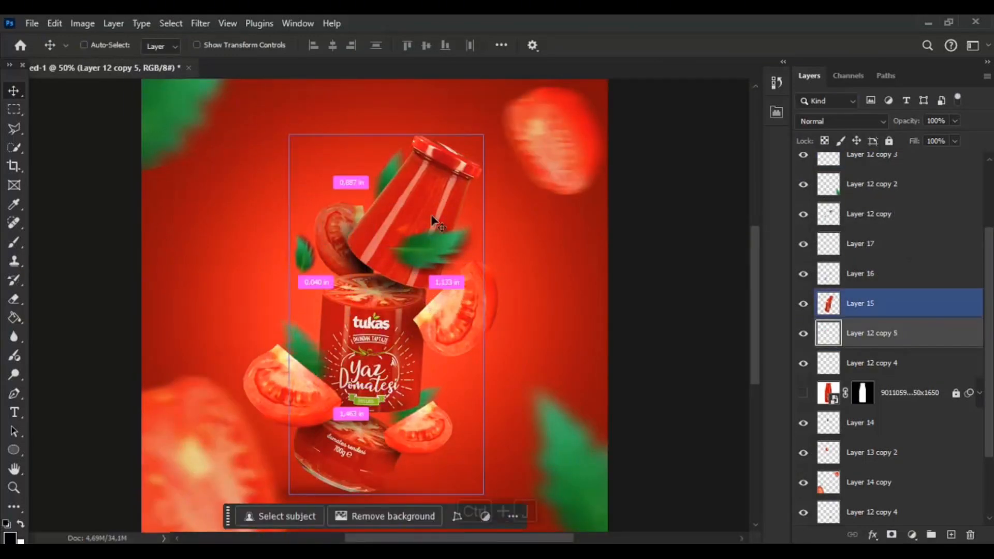
key(ctrl+t)
drag(332, 303, 531, 350)
drag(590, 292, 589, 347)
drag(538, 286, 496, 291)
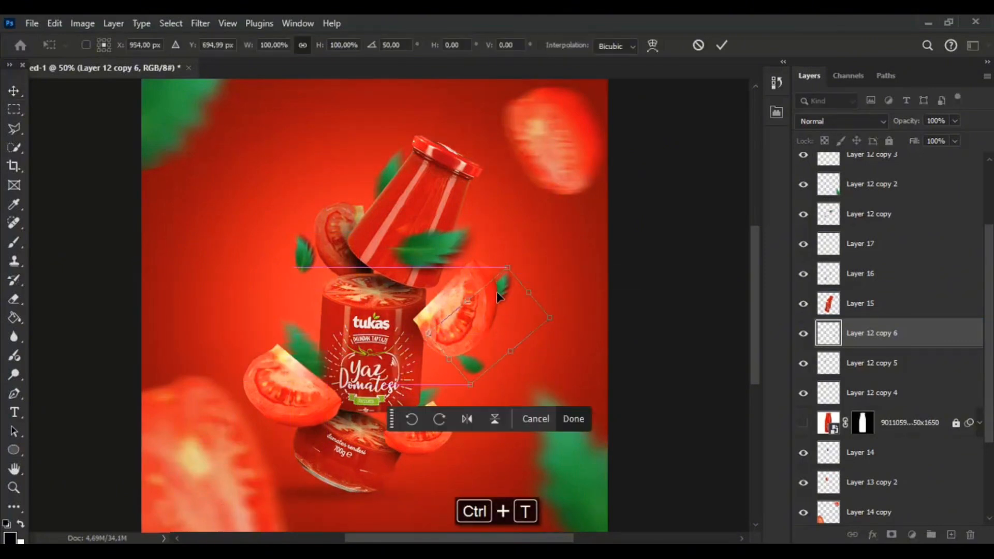
key(Return)
key(ctrl+minus)
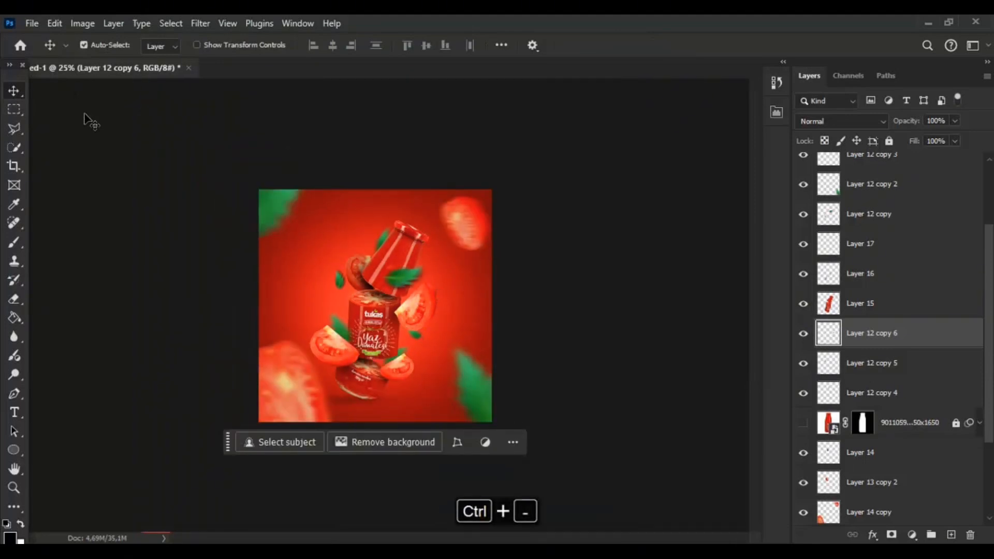
key(ctrl+minus)
key(ctrl+plus)
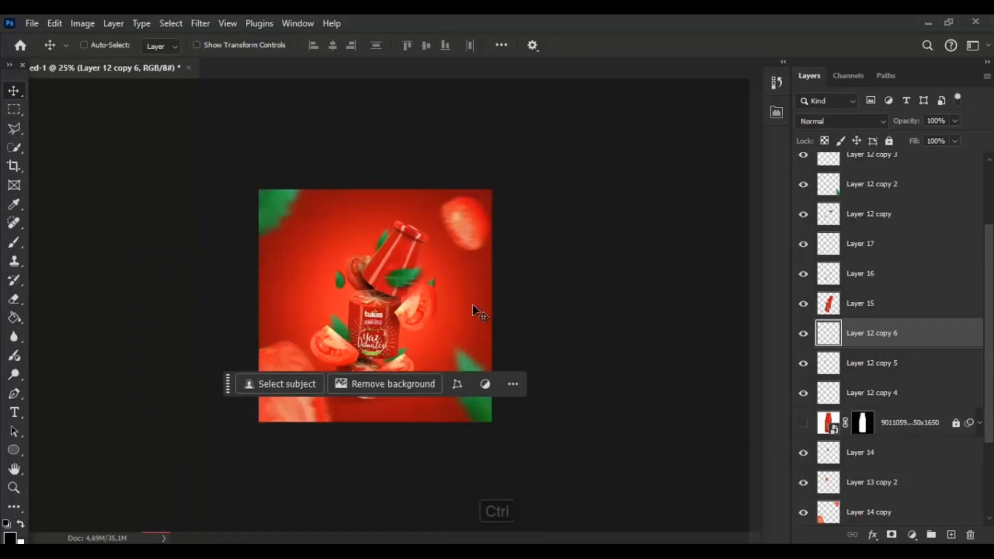
key(ctrl+plus)
key(ctrl+minus)
key(ctrl+minus)
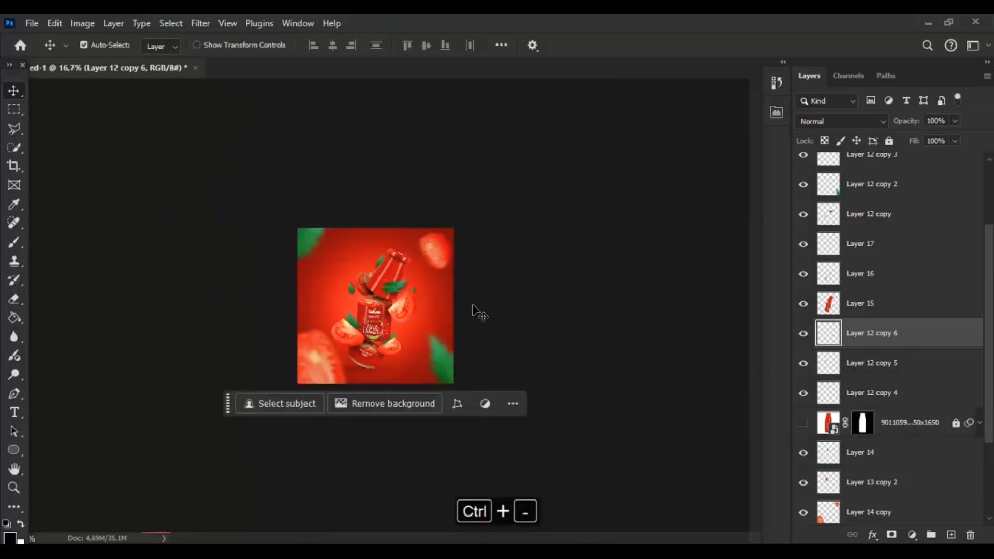
- Select the leaf in front of the upper bottle section with the Polygonal Lasso and move it below the right tomato wedge
click(803, 335)
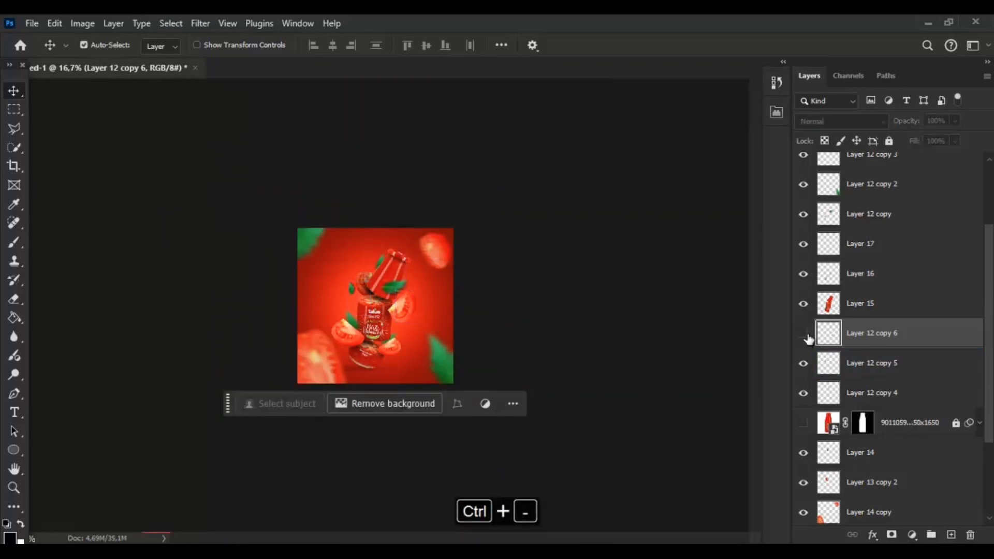
click(804, 217)
click(803, 218)
click(844, 220)
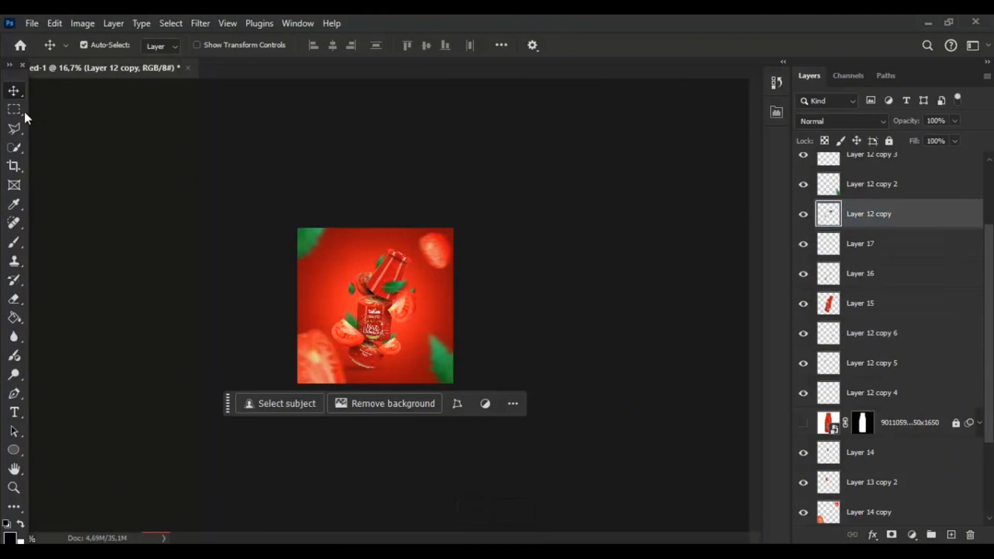
click(20, 132)
click(370, 299)
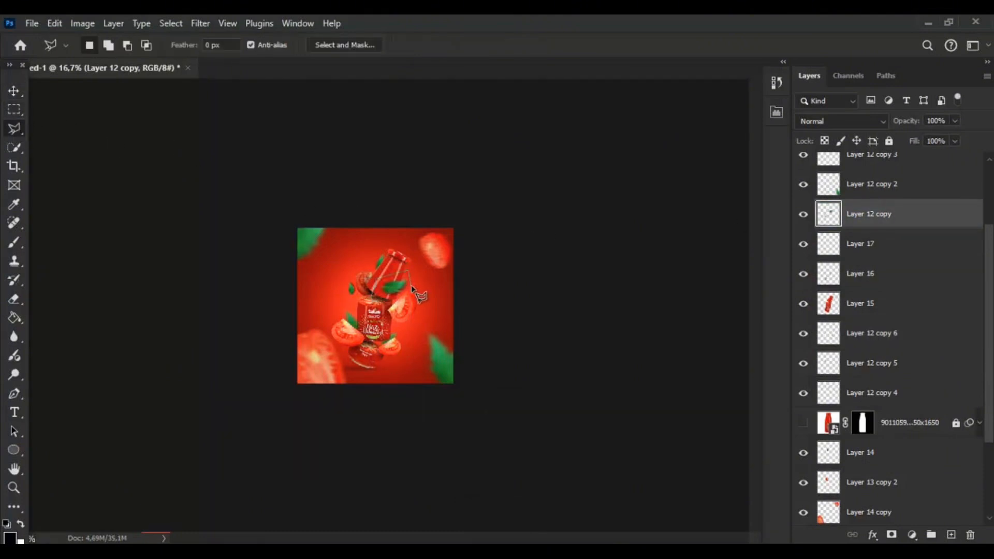
double_click(394, 307)
click(12, 94)
key(ctrl+plus)
key(ctrl+plus)
key(ctrl+plus)
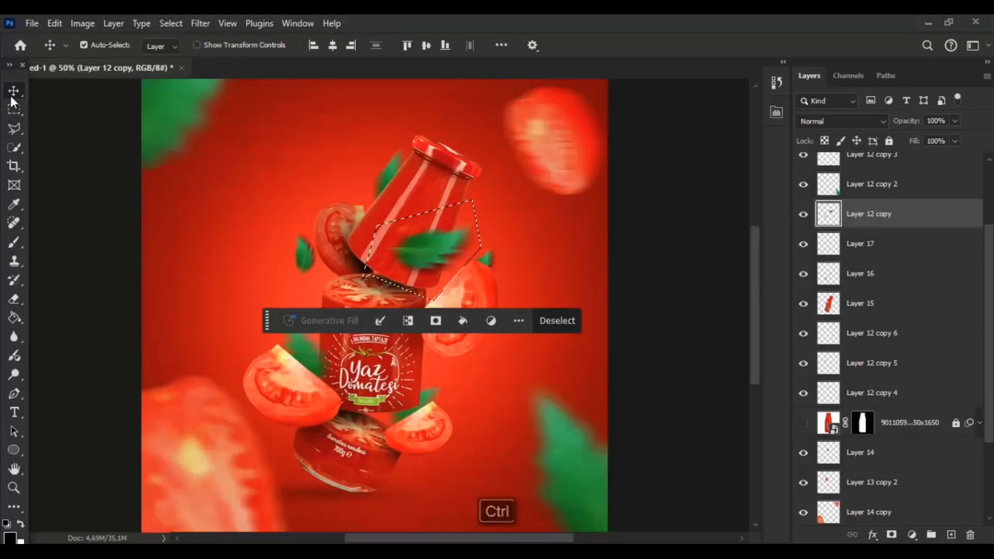
mouse_move(437, 231)
mouse_down()
mouse_move(416, 221)
mouse_move(548, 299)
mouse_move(490, 359)
mouse_move(485, 342)
mouse_up()
key(ctrl+d)
- Examine how the leaves and tomato wedges are balanced around the bottle in the whole composition
key(ctrl+minus)
key(ctrl+minus)
key(ctrl+minus)
key(ctrl+minus)
key(ctrl+plus)
key(ctrl+plus)
key(ctrl+plus)
key(ctrl+plus)
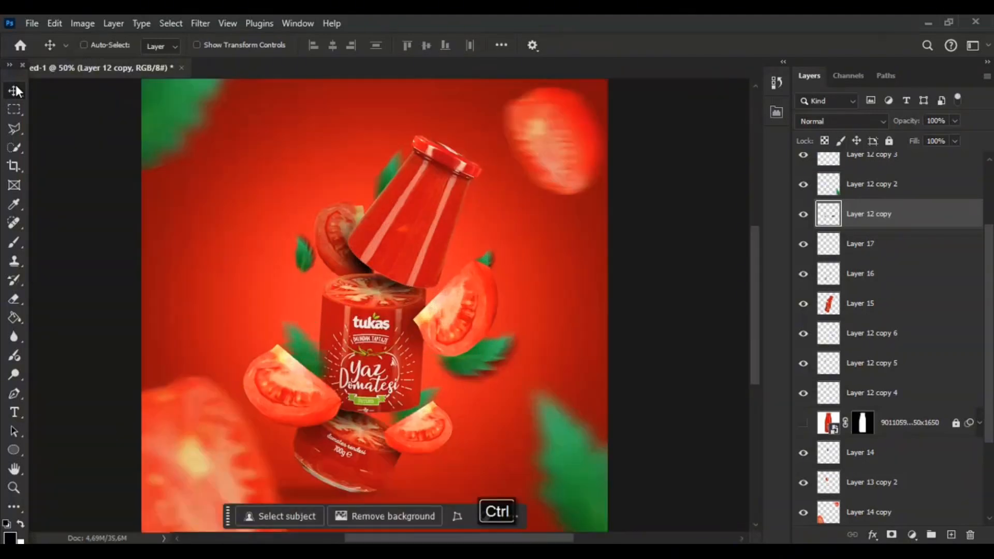
- Add a new layer directly above the red radial background and fill it with bright red
key(ctrl+minus)
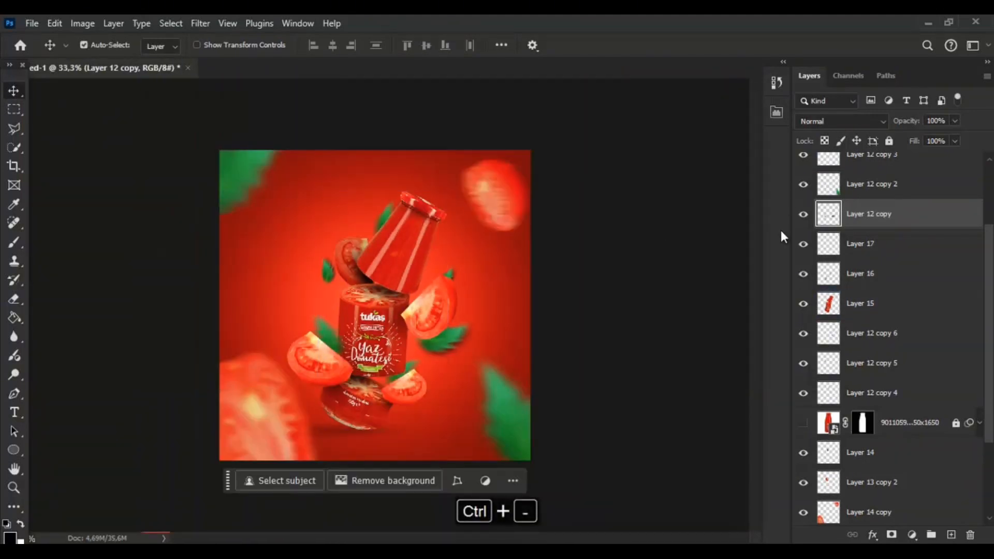
scroll(900, 362, down, 4)
click(901, 479)
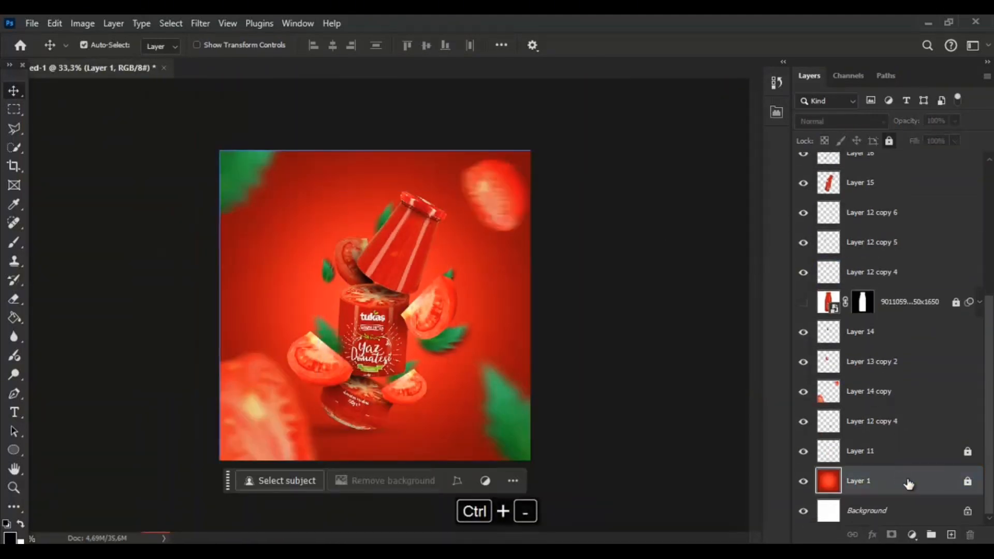
click(947, 533)
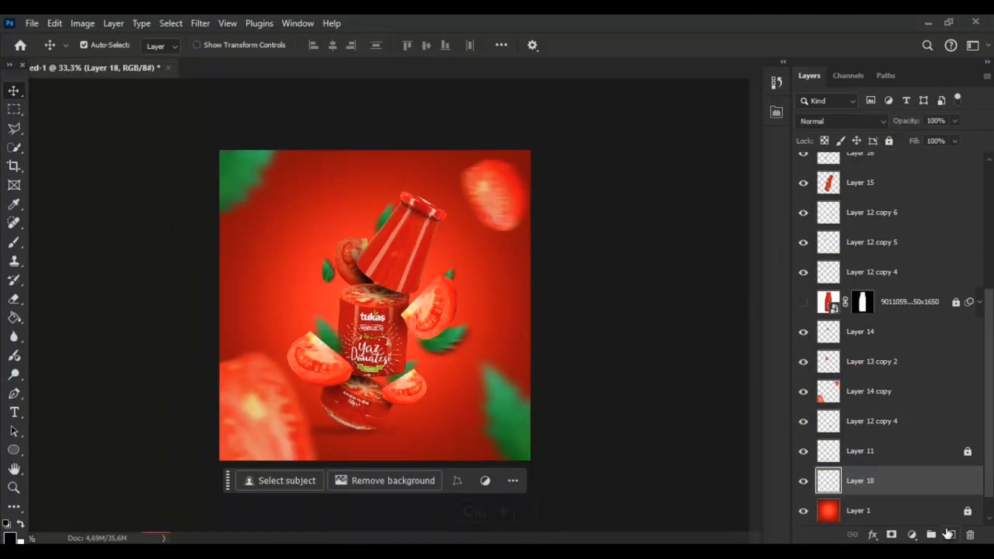
click(8, 539)
drag(725, 217, 773, 110)
drag(781, 283, 779, 300)
click(903, 112)
key(g)
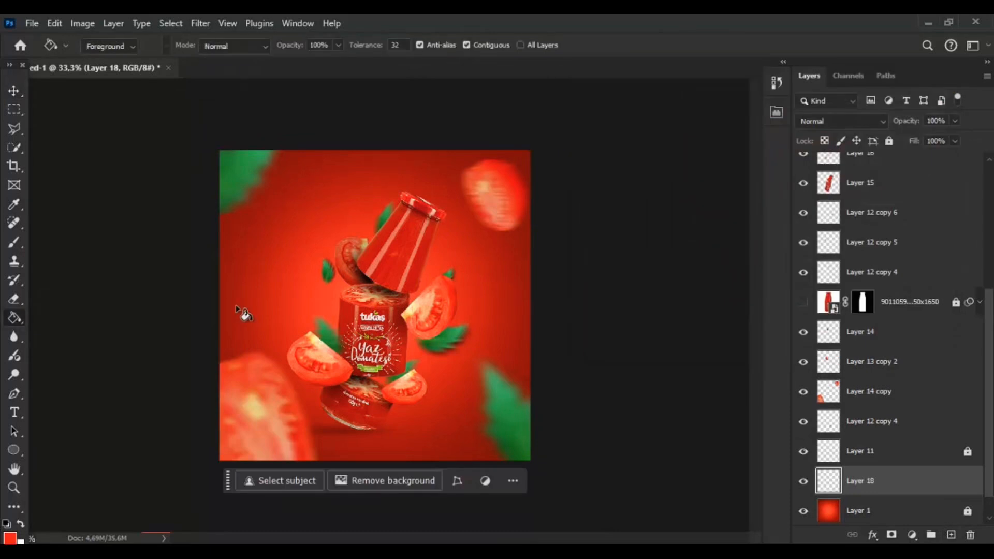
click(243, 312)
- Set the red fill layer's blend mode to Color
click(15, 89)
click(841, 121)
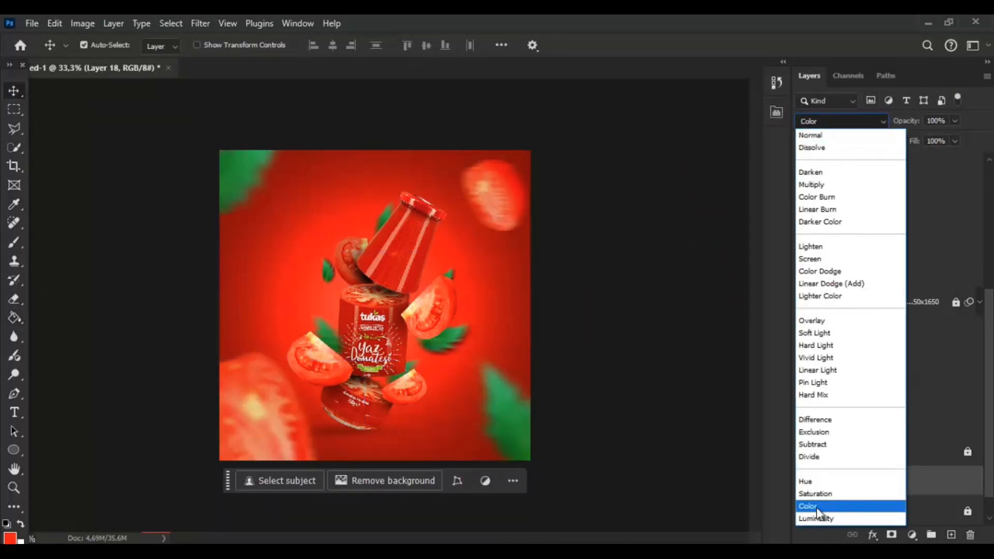
click(813, 505)
key(ctrl+minus)
key(ctrl+minus)
key(ctrl+minus)
key(ctrl+plus)
key(ctrl+plus)
key(ctrl+plus)
key(ctrl+plus)
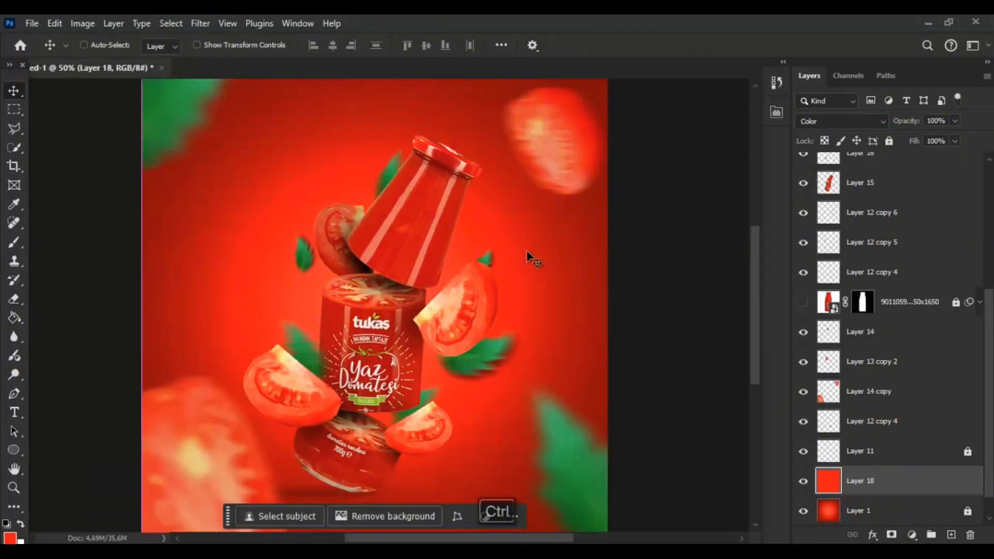